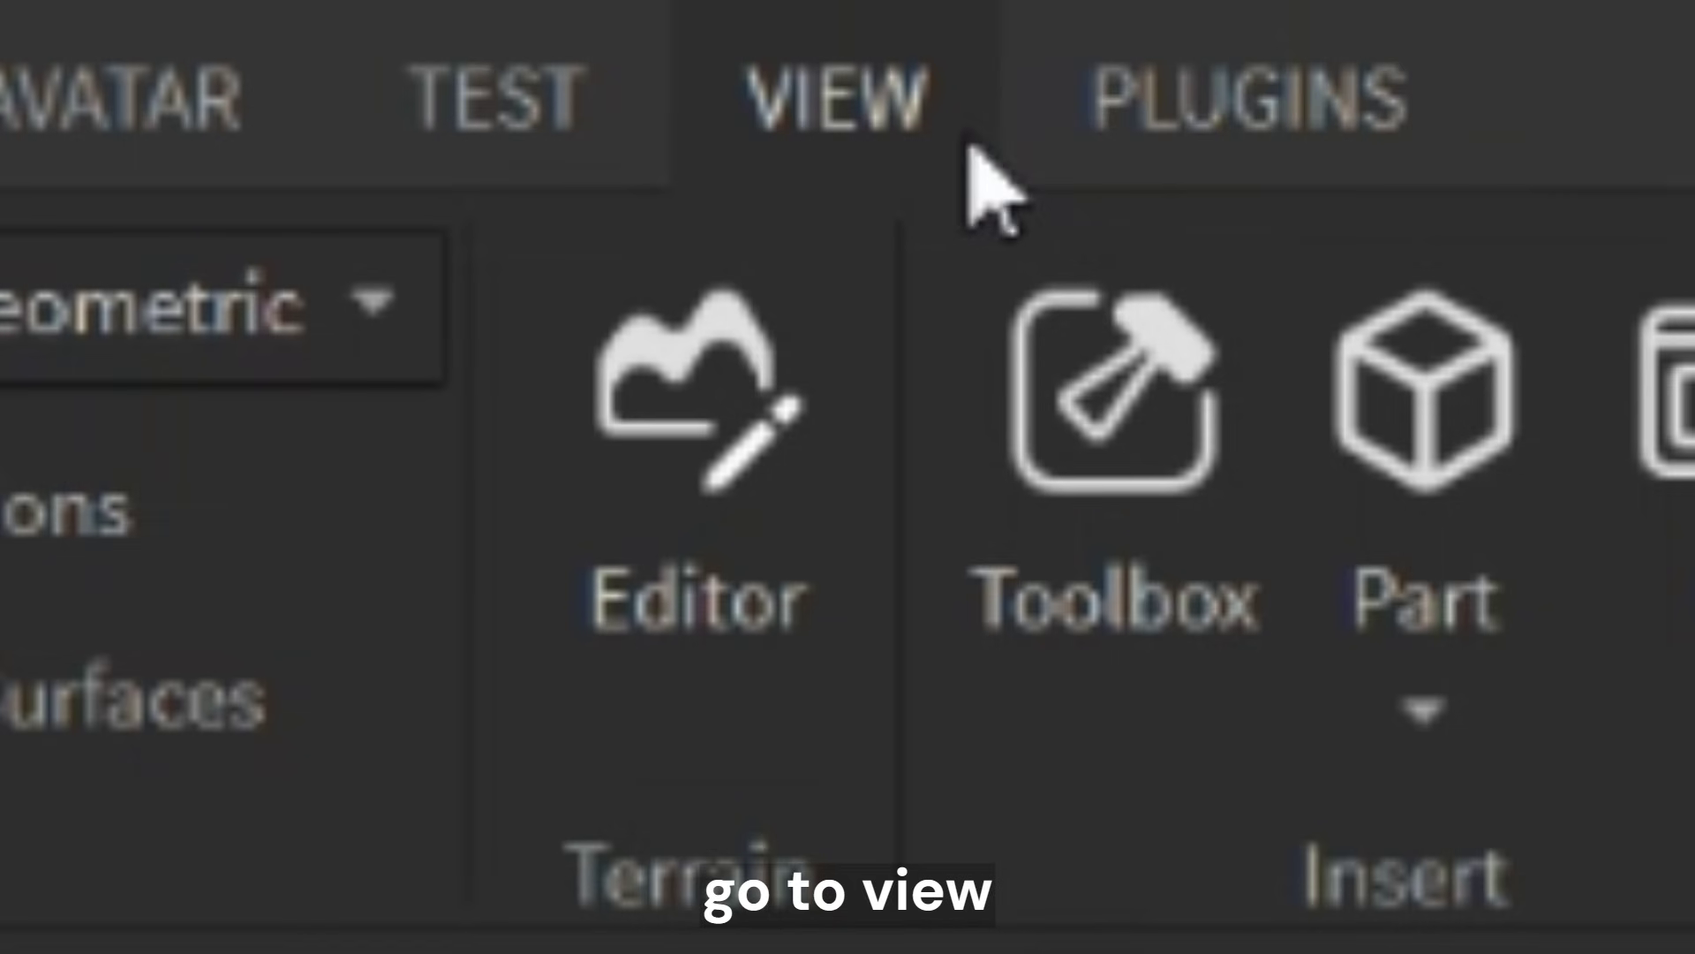
Show the Explorer and Properties windows and look through the game's objects in the Explorer.
click(529, 27)
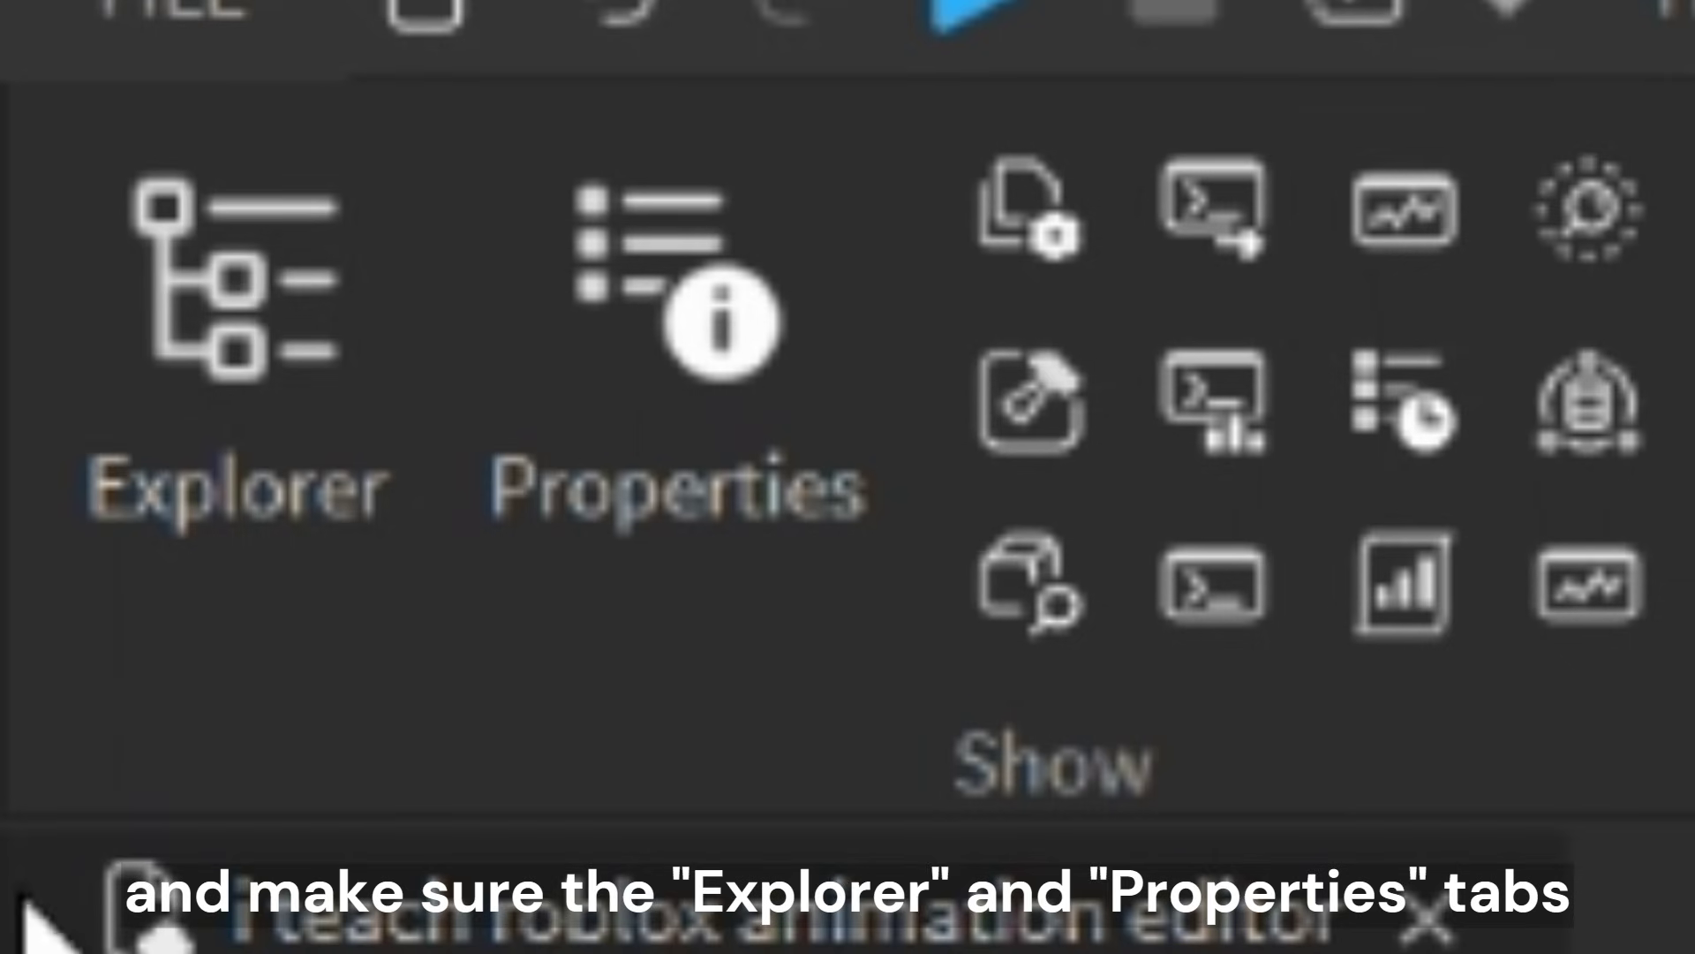
click(124, 660)
click(806, 379)
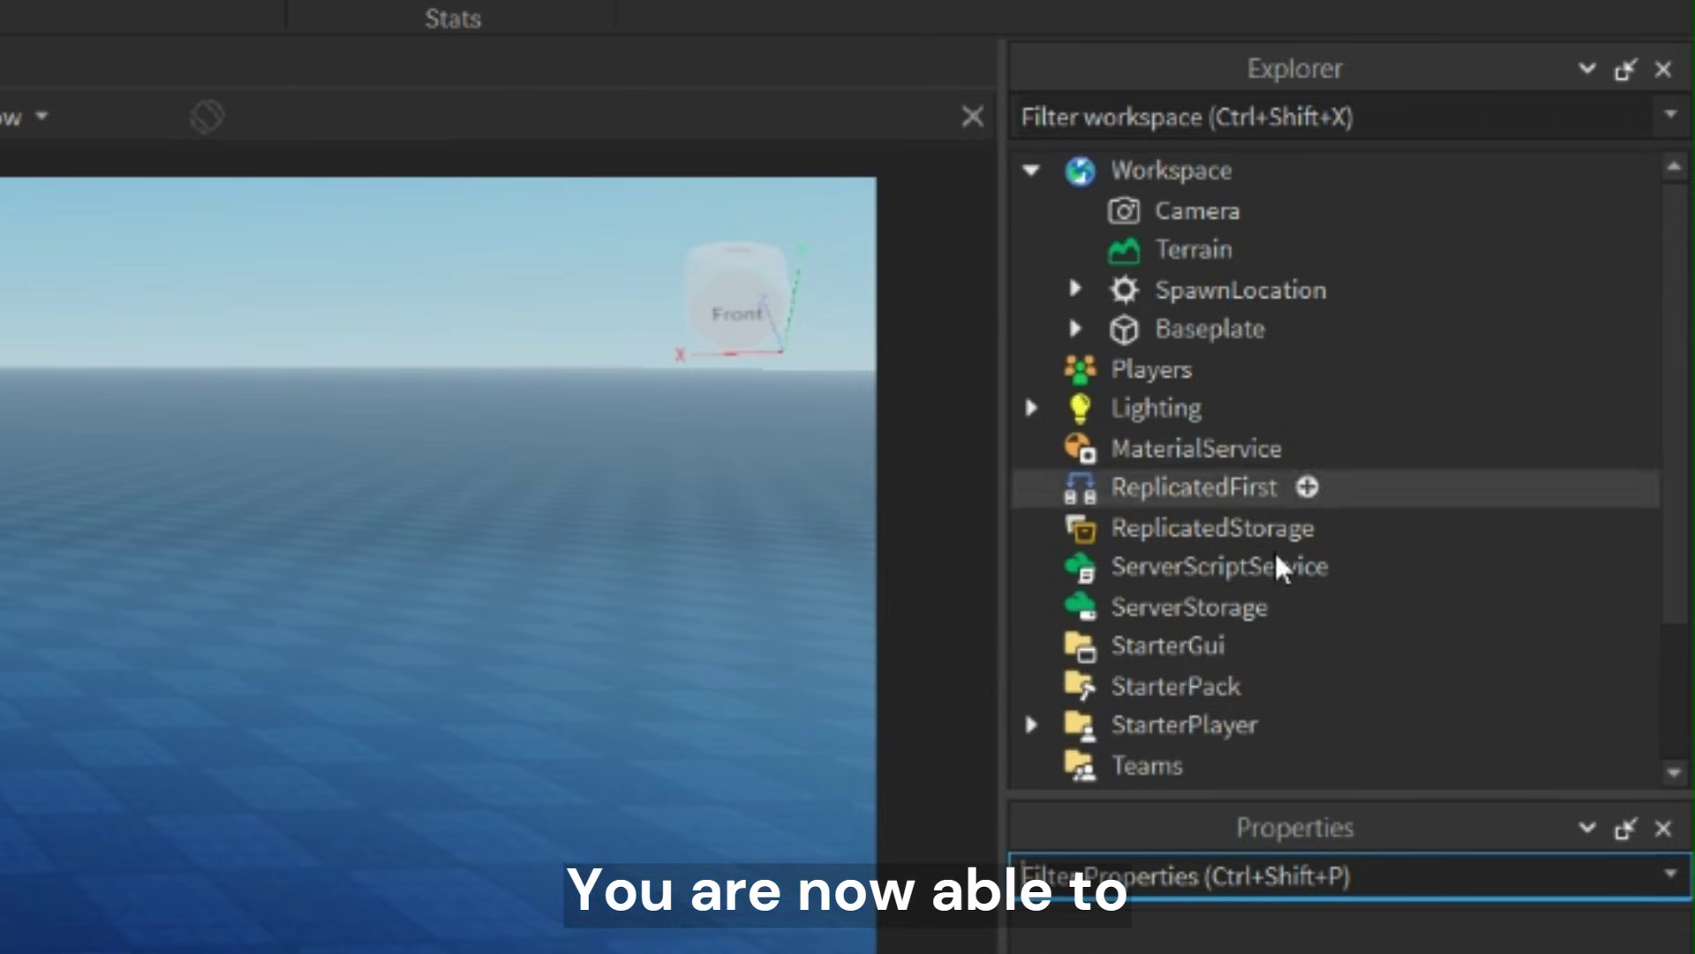
scroll(1122, 300, down, 3)
scroll(1122, 300, up, 3)
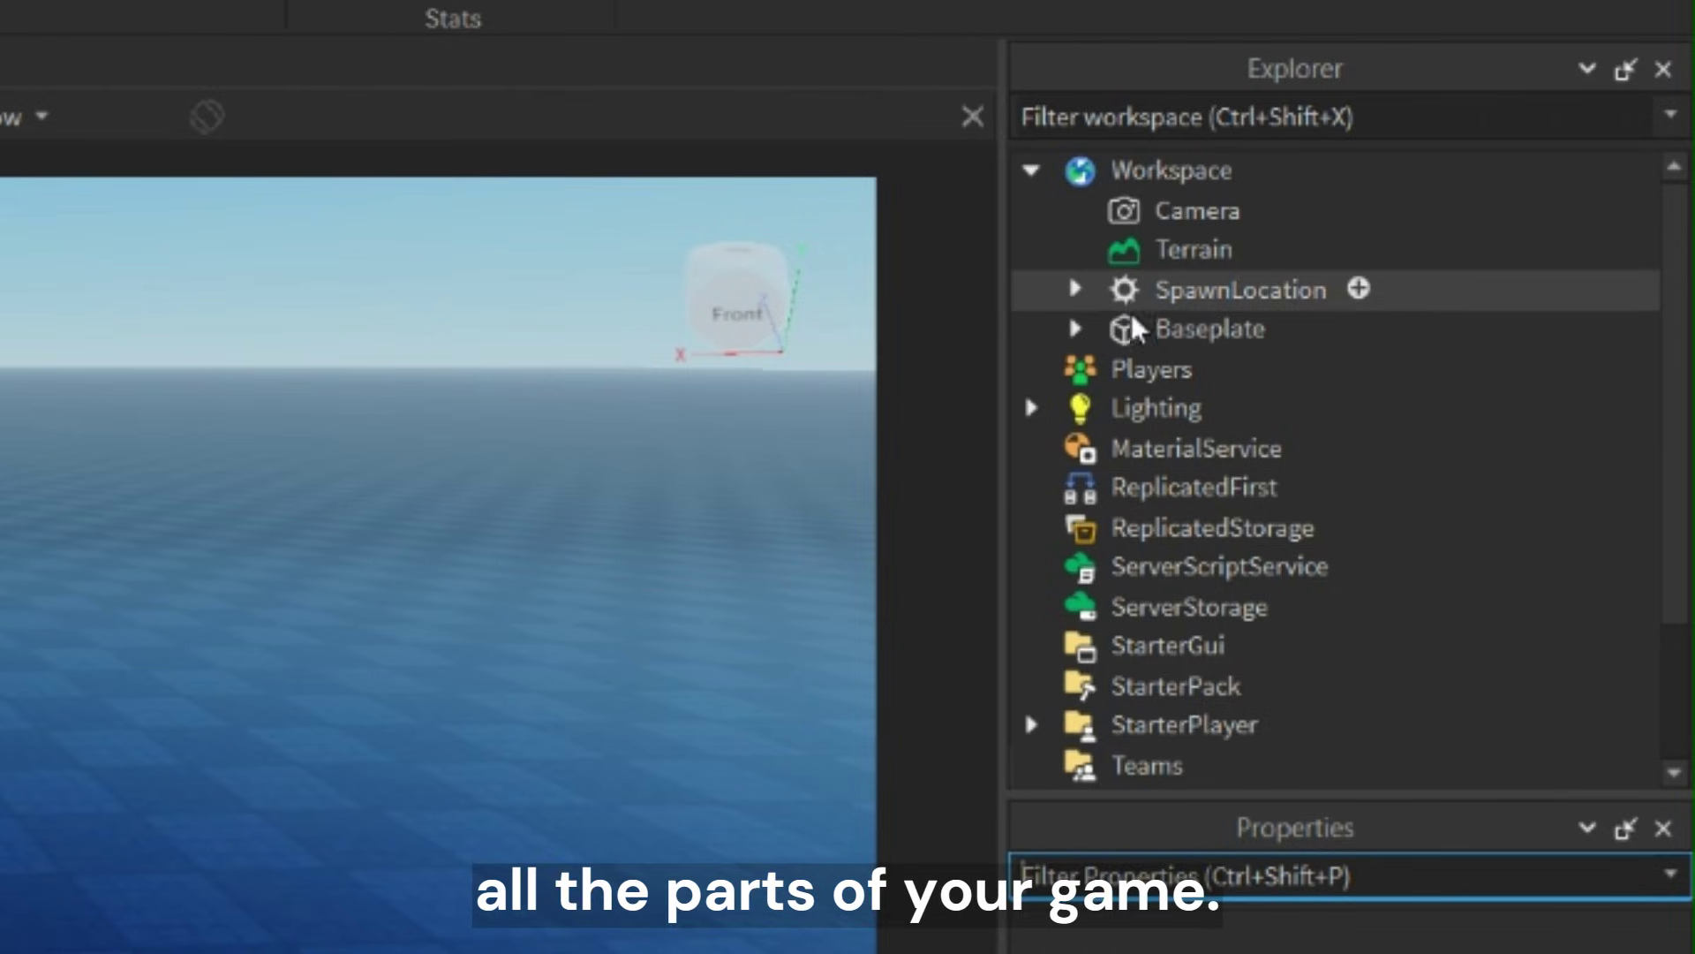
scroll(1121, 300, down, 3)
click(1121, 300)
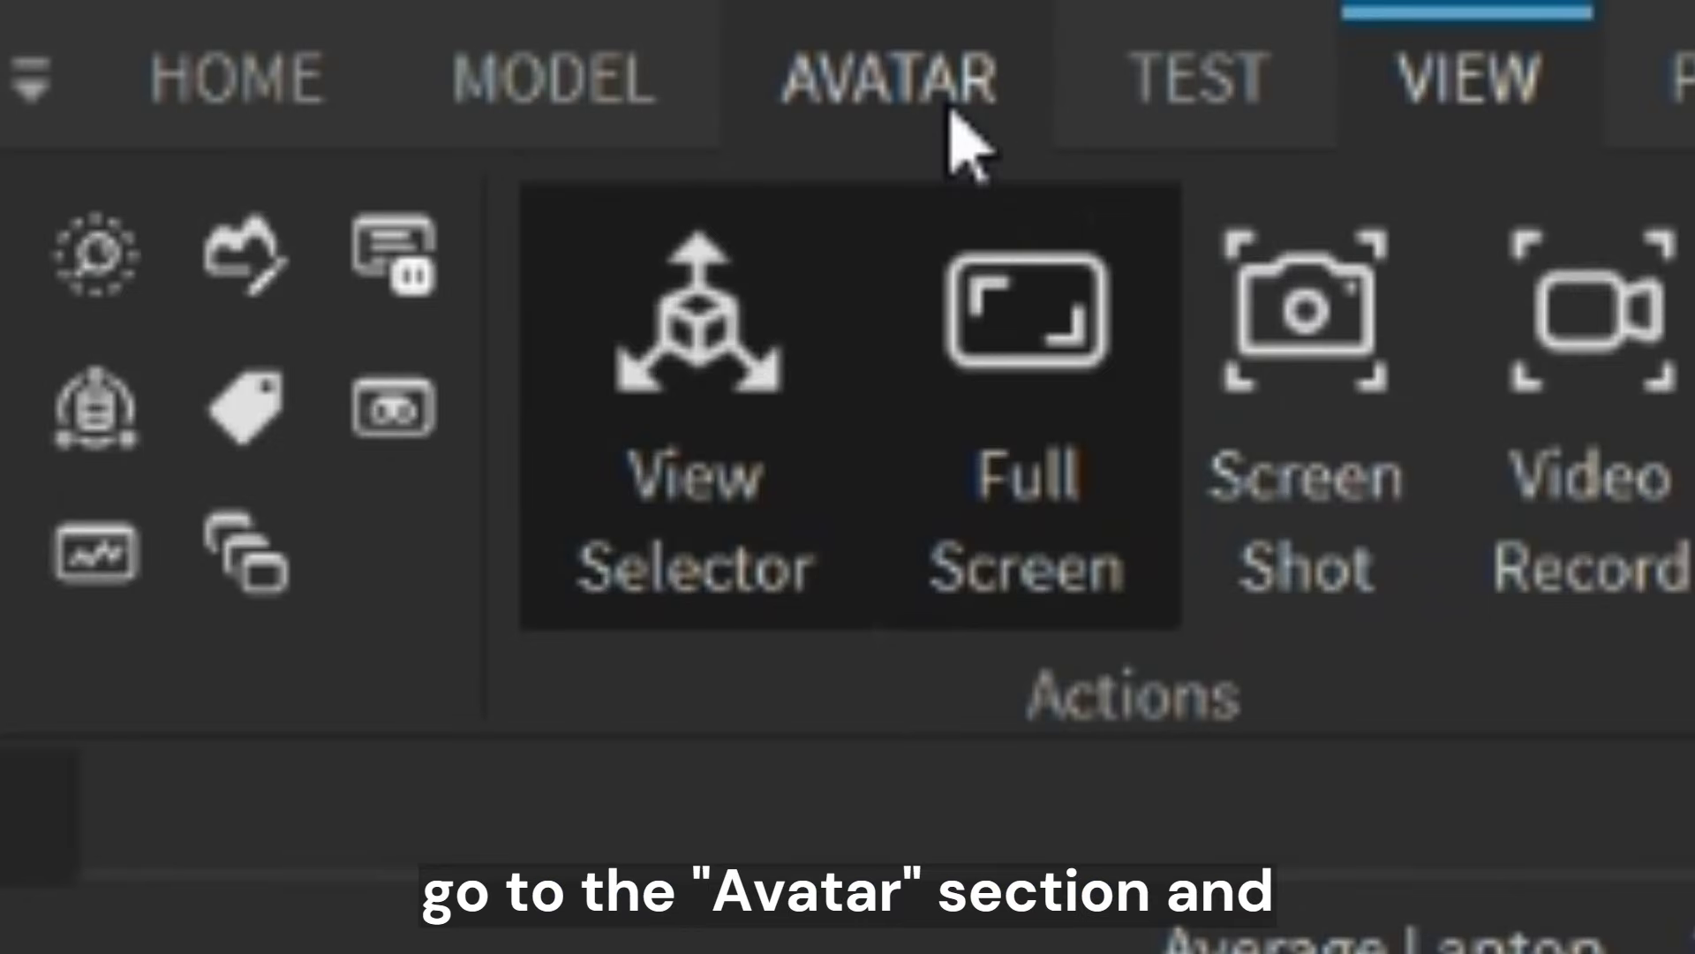
Insert a masculine Block Avatar rig with the Rig Builder.
click(951, 111)
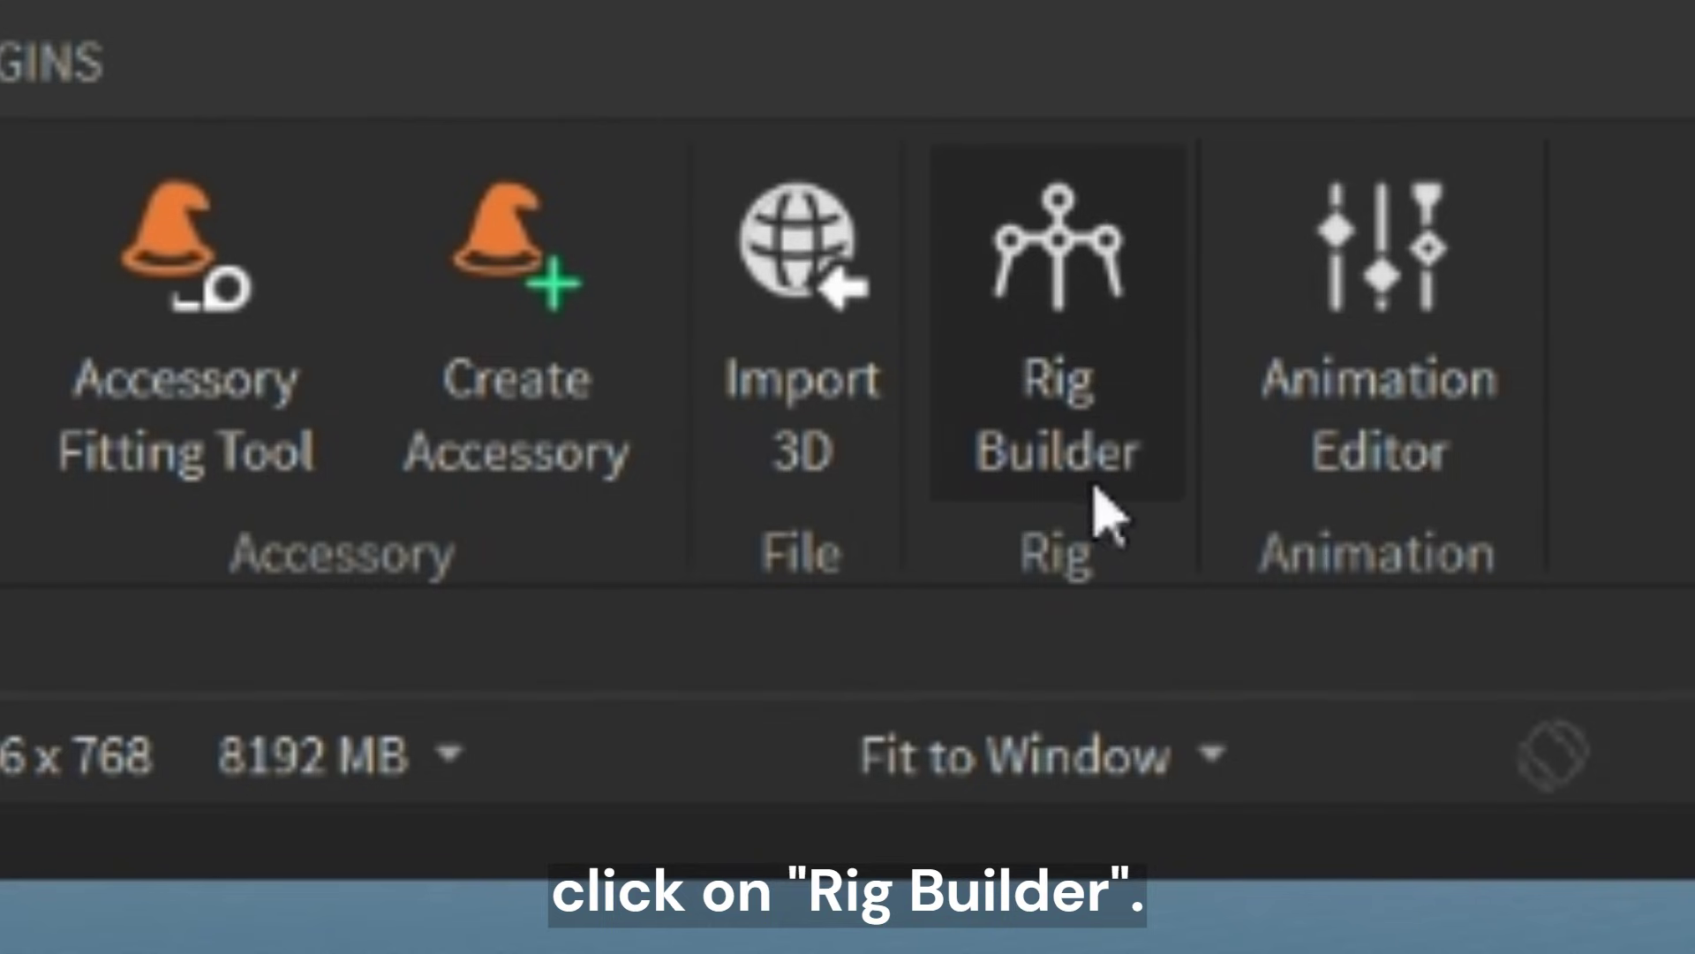
click(1098, 511)
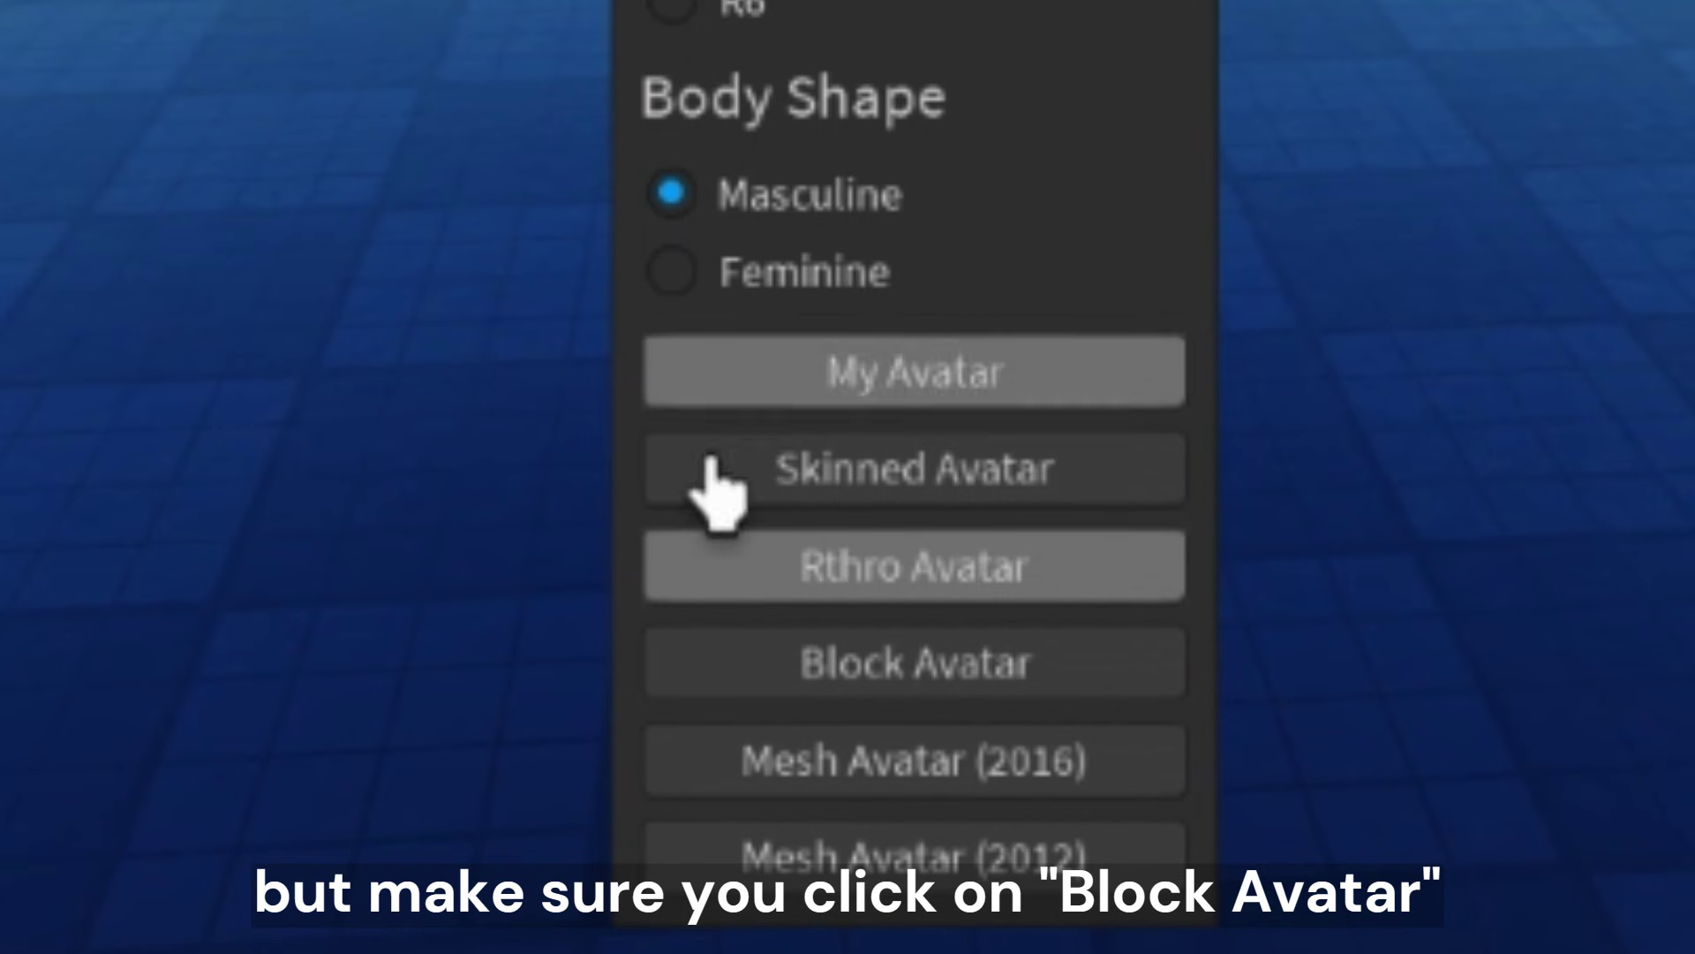
click(821, 692)
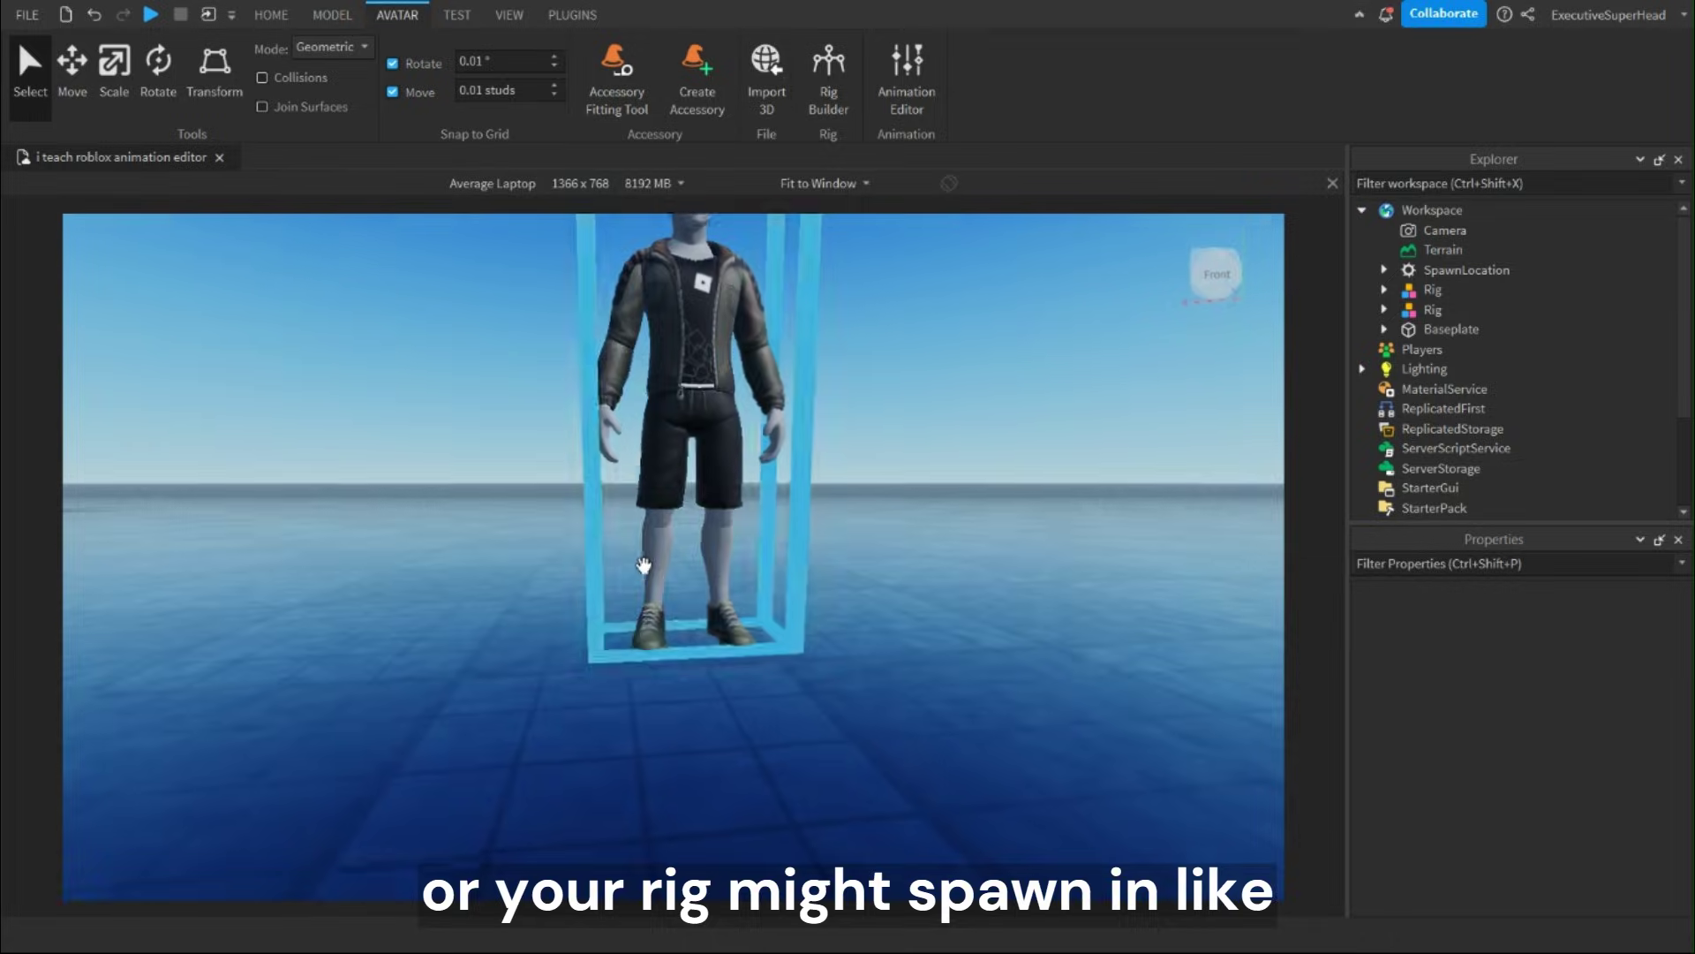
scroll(623, 570, up, 5)
scroll(778, 477, up, 3)
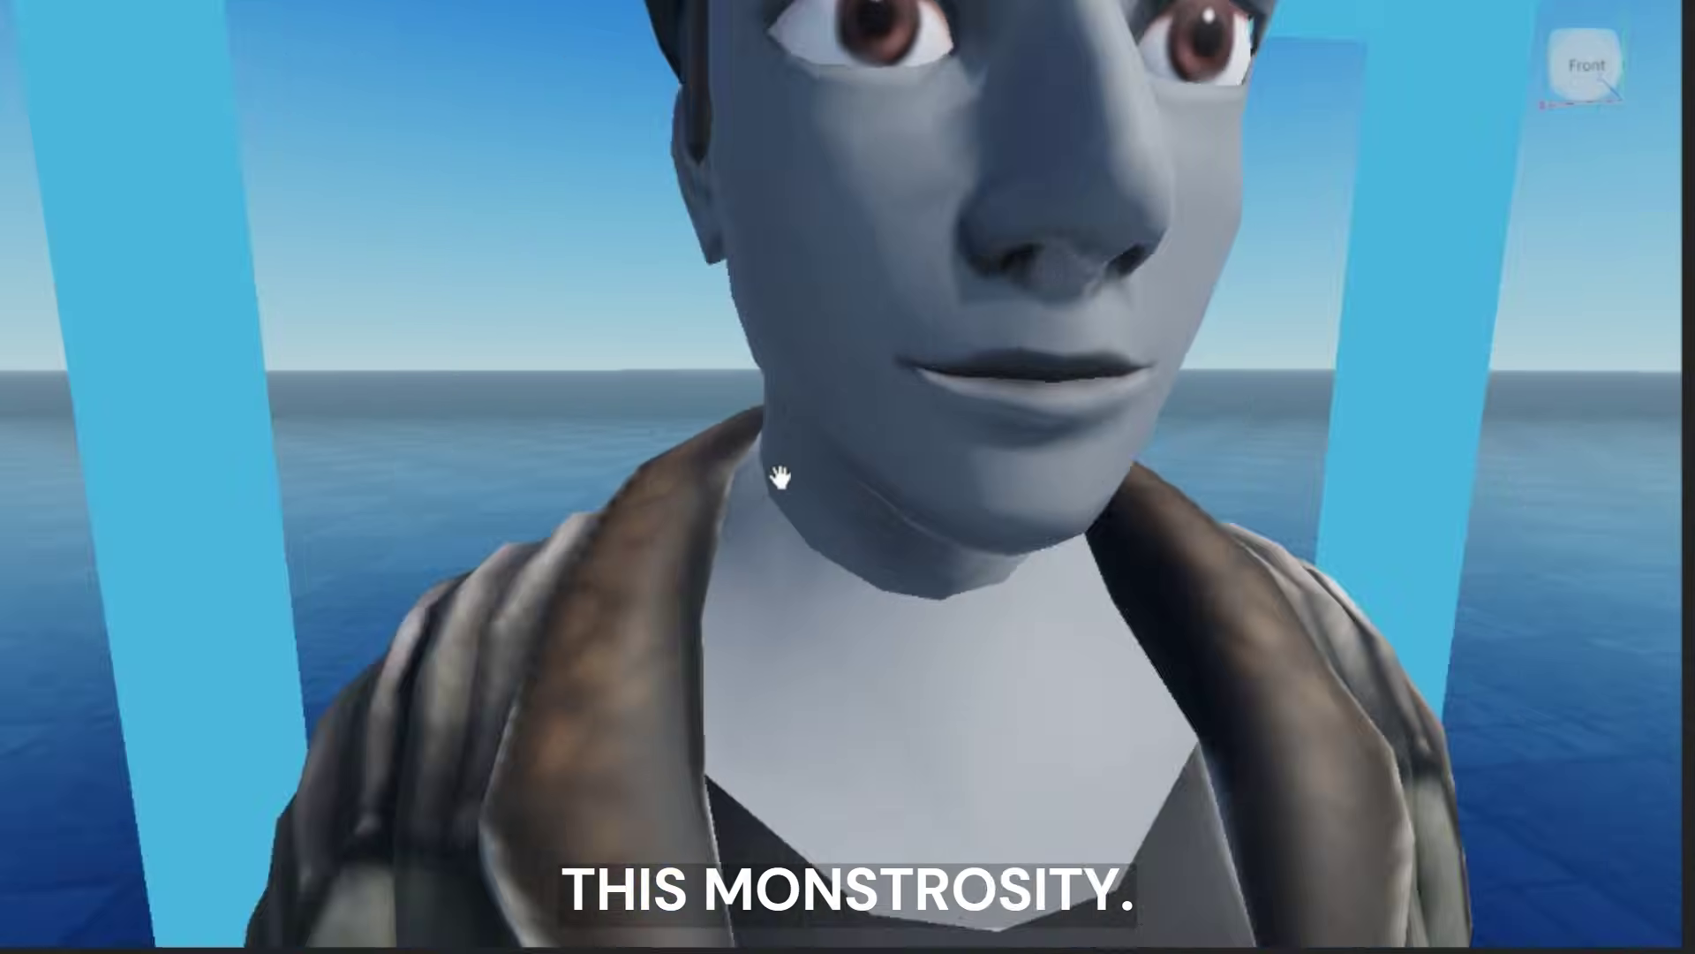
scroll(778, 477, down, 3)
scroll(778, 477, up, 3)
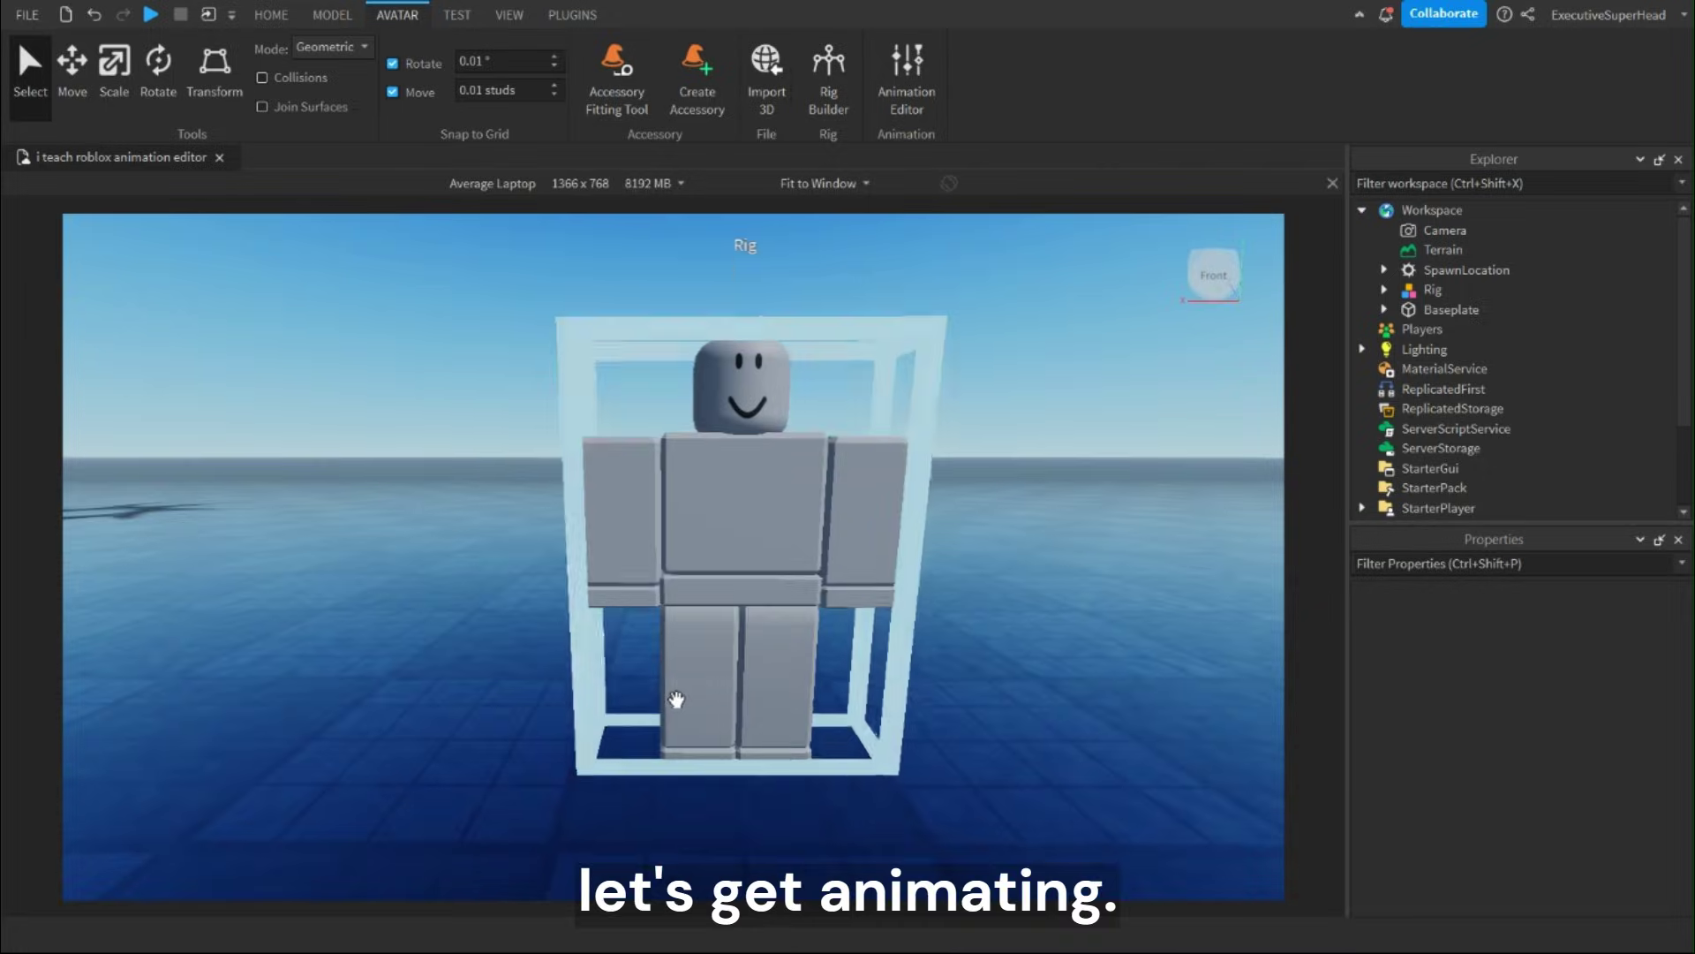
Open the Animation Editor for the block rig and create a new animation named "animation".
scroll(677, 698, down, 2)
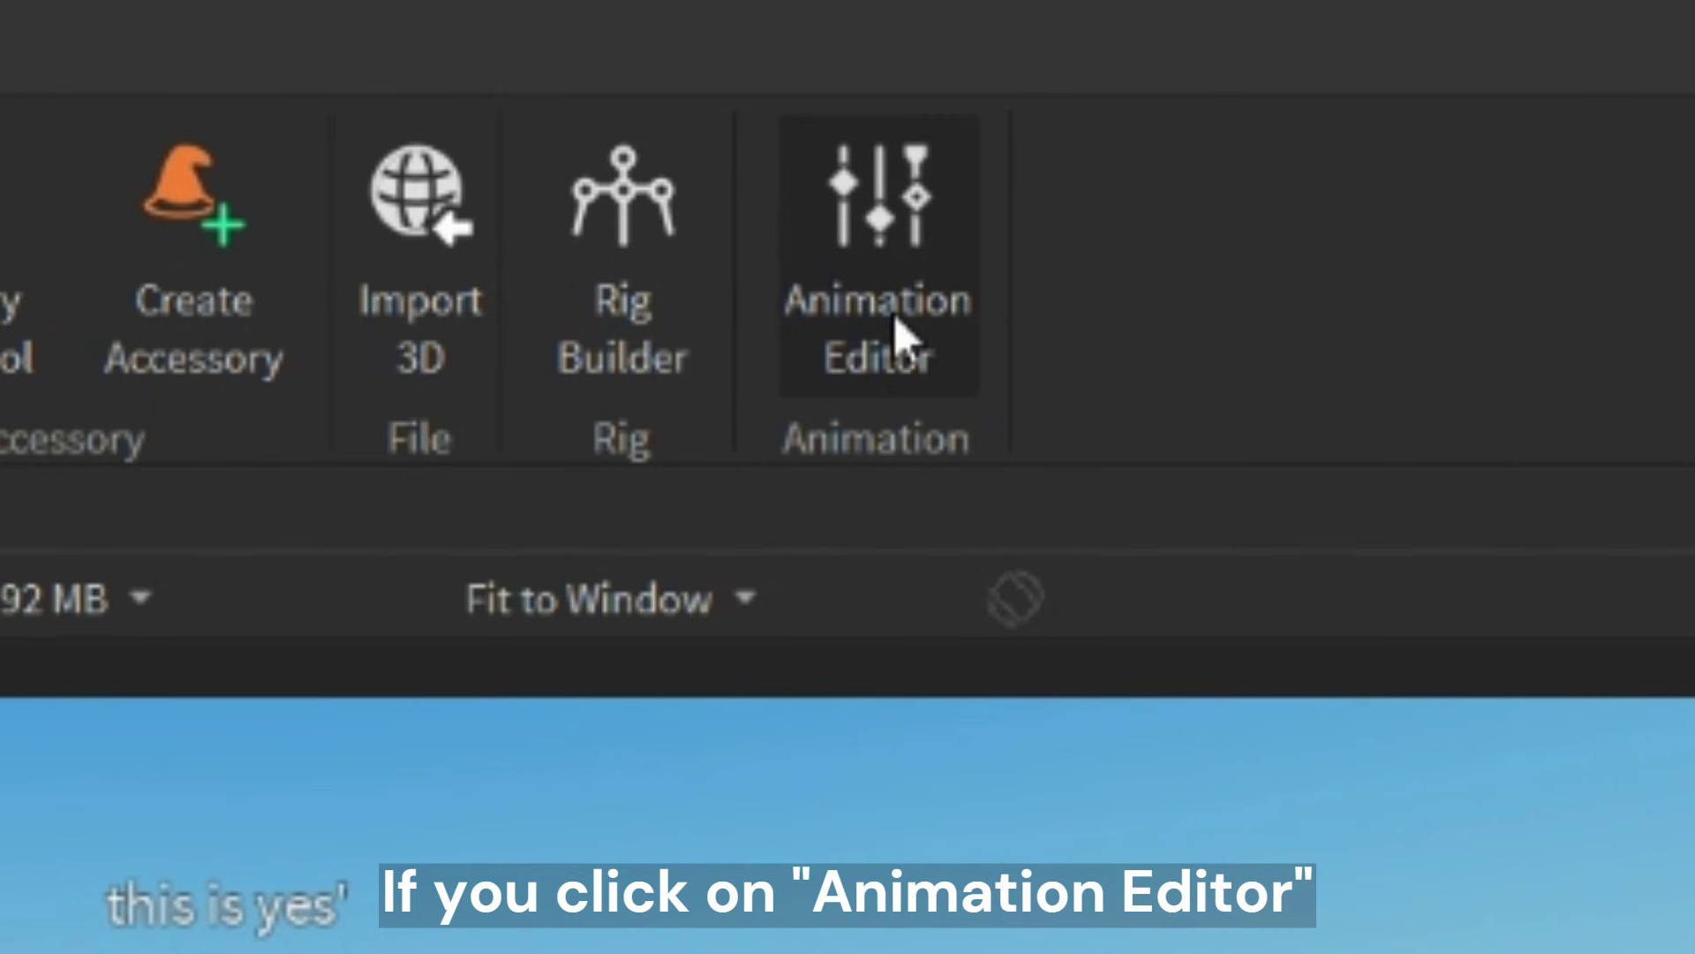
click(897, 265)
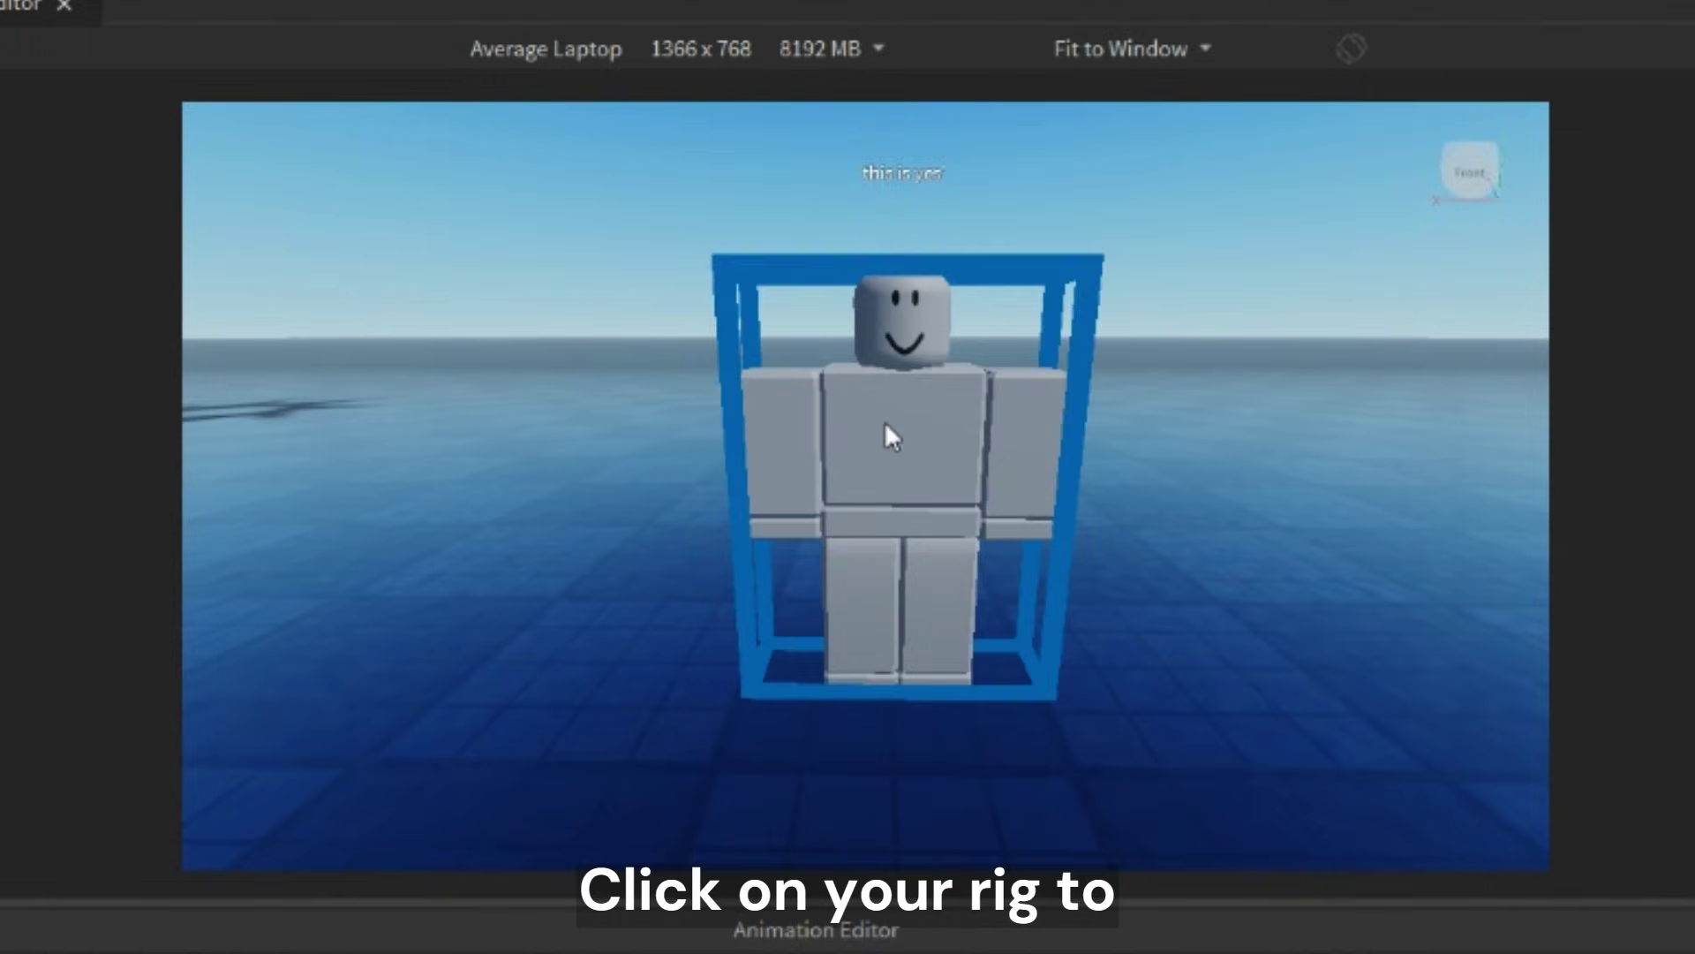
click(855, 266)
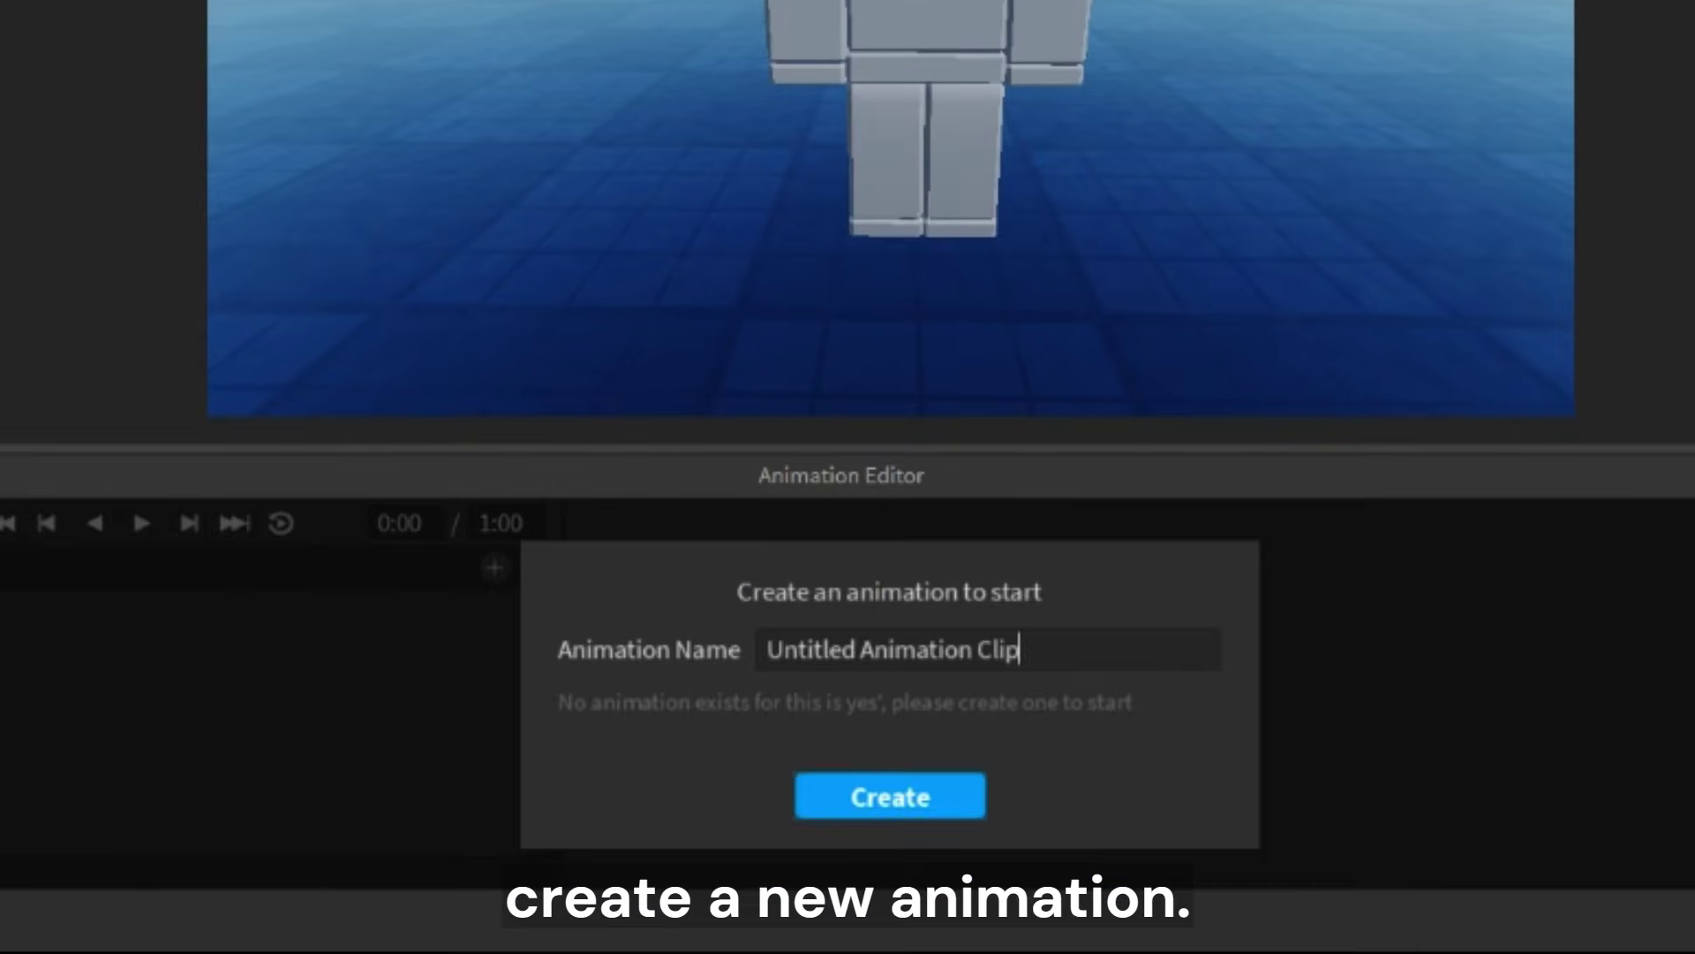
drag(1022, 649, 726, 652)
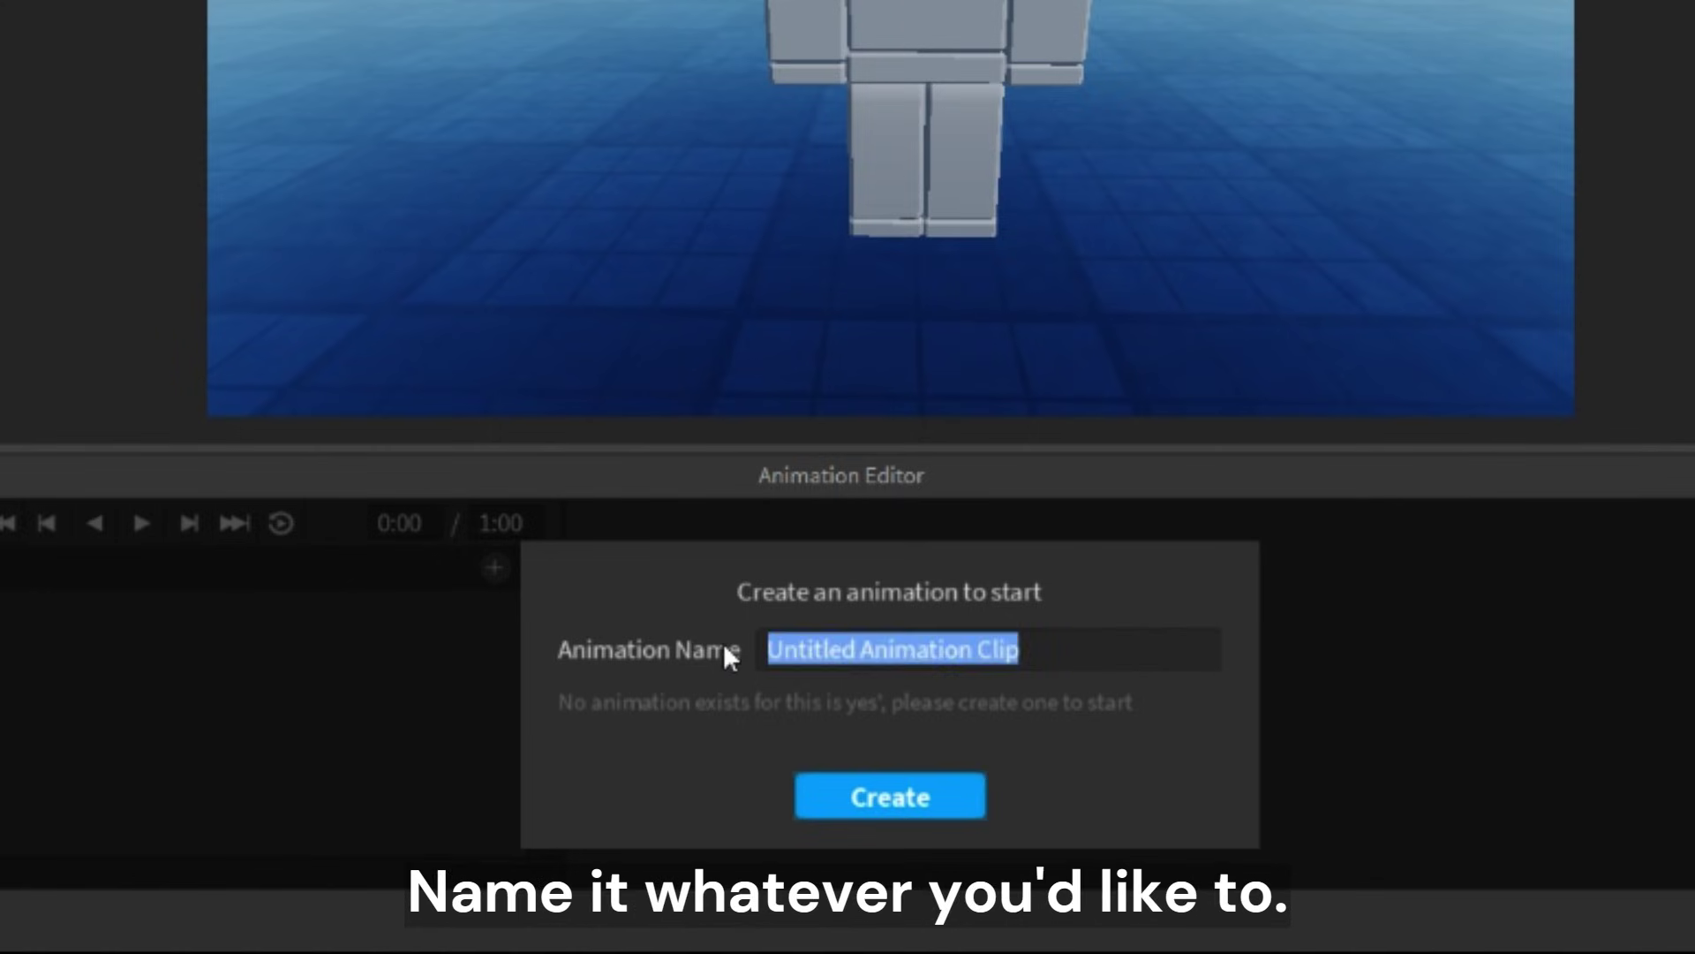
text(animation)
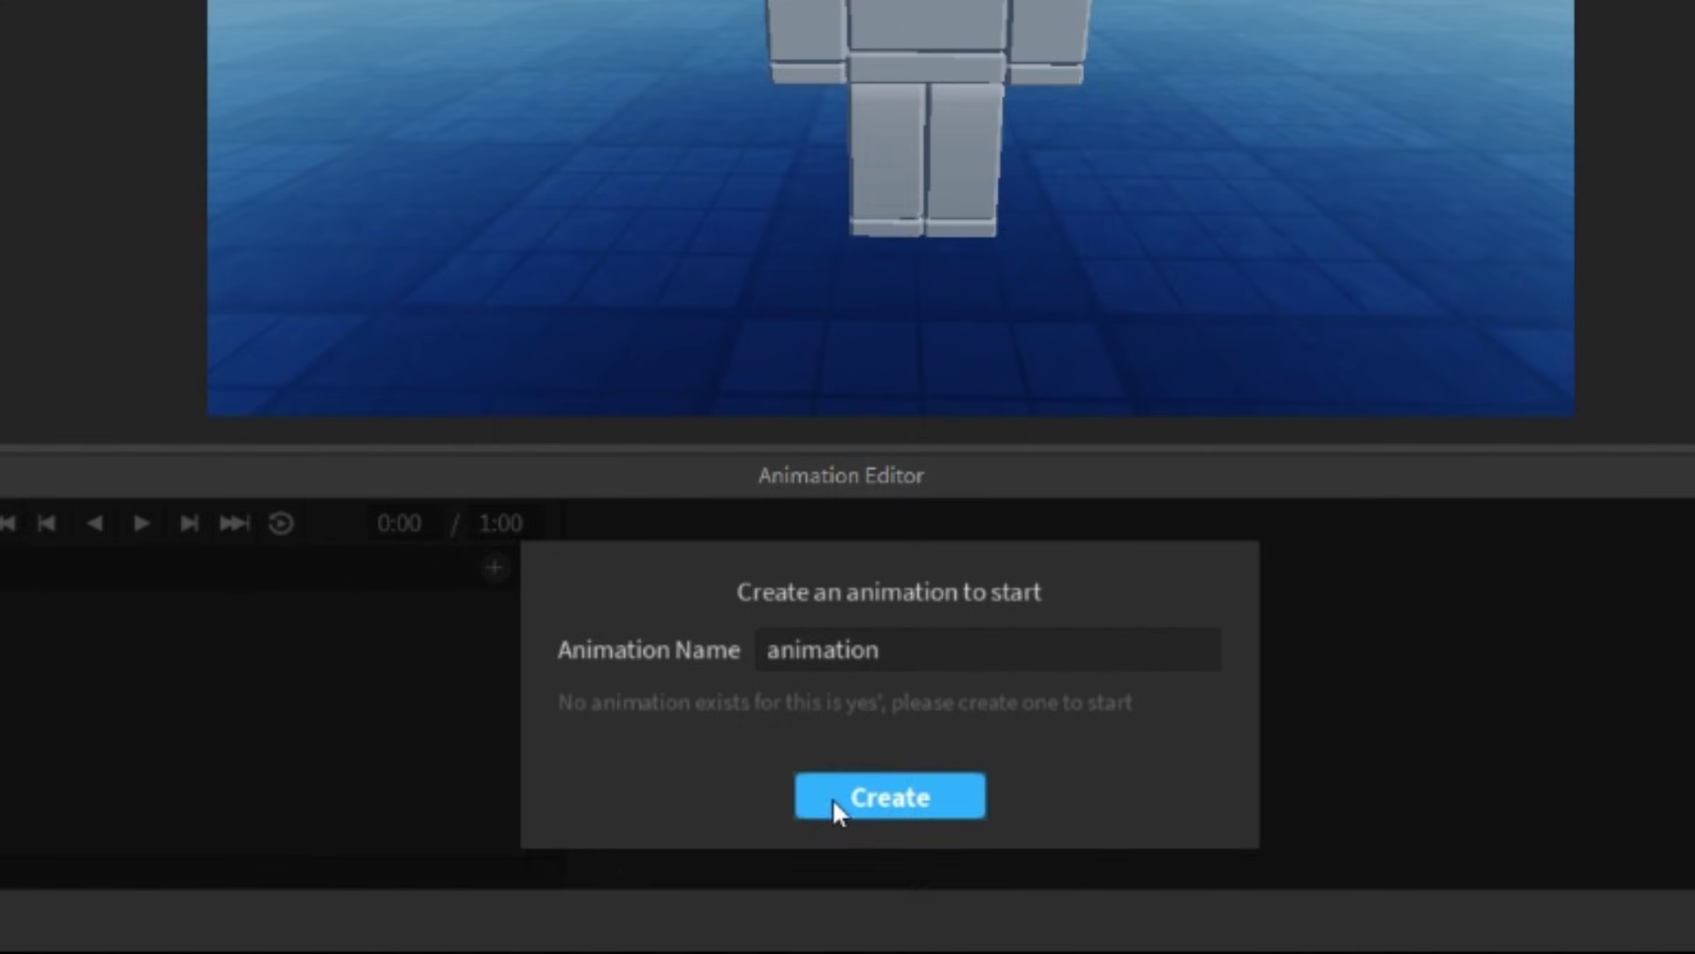
click(833, 800)
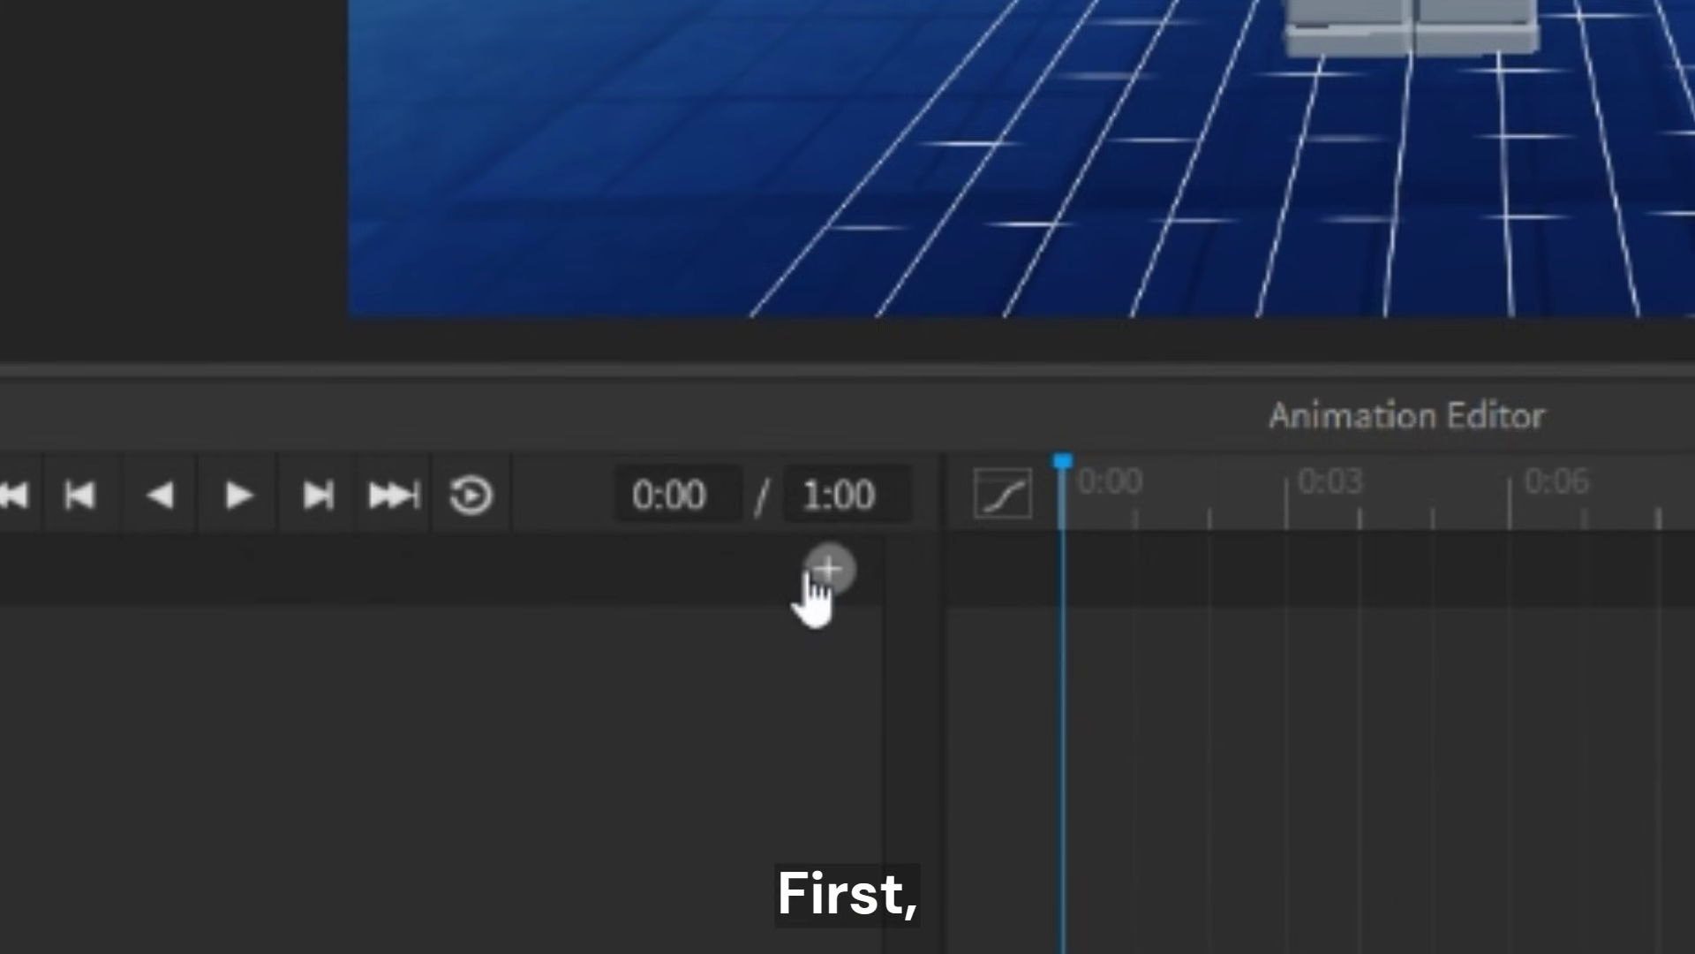
Add all of the rig's body parts to the animation's track list and look through the tracks.
click(825, 572)
click(998, 532)
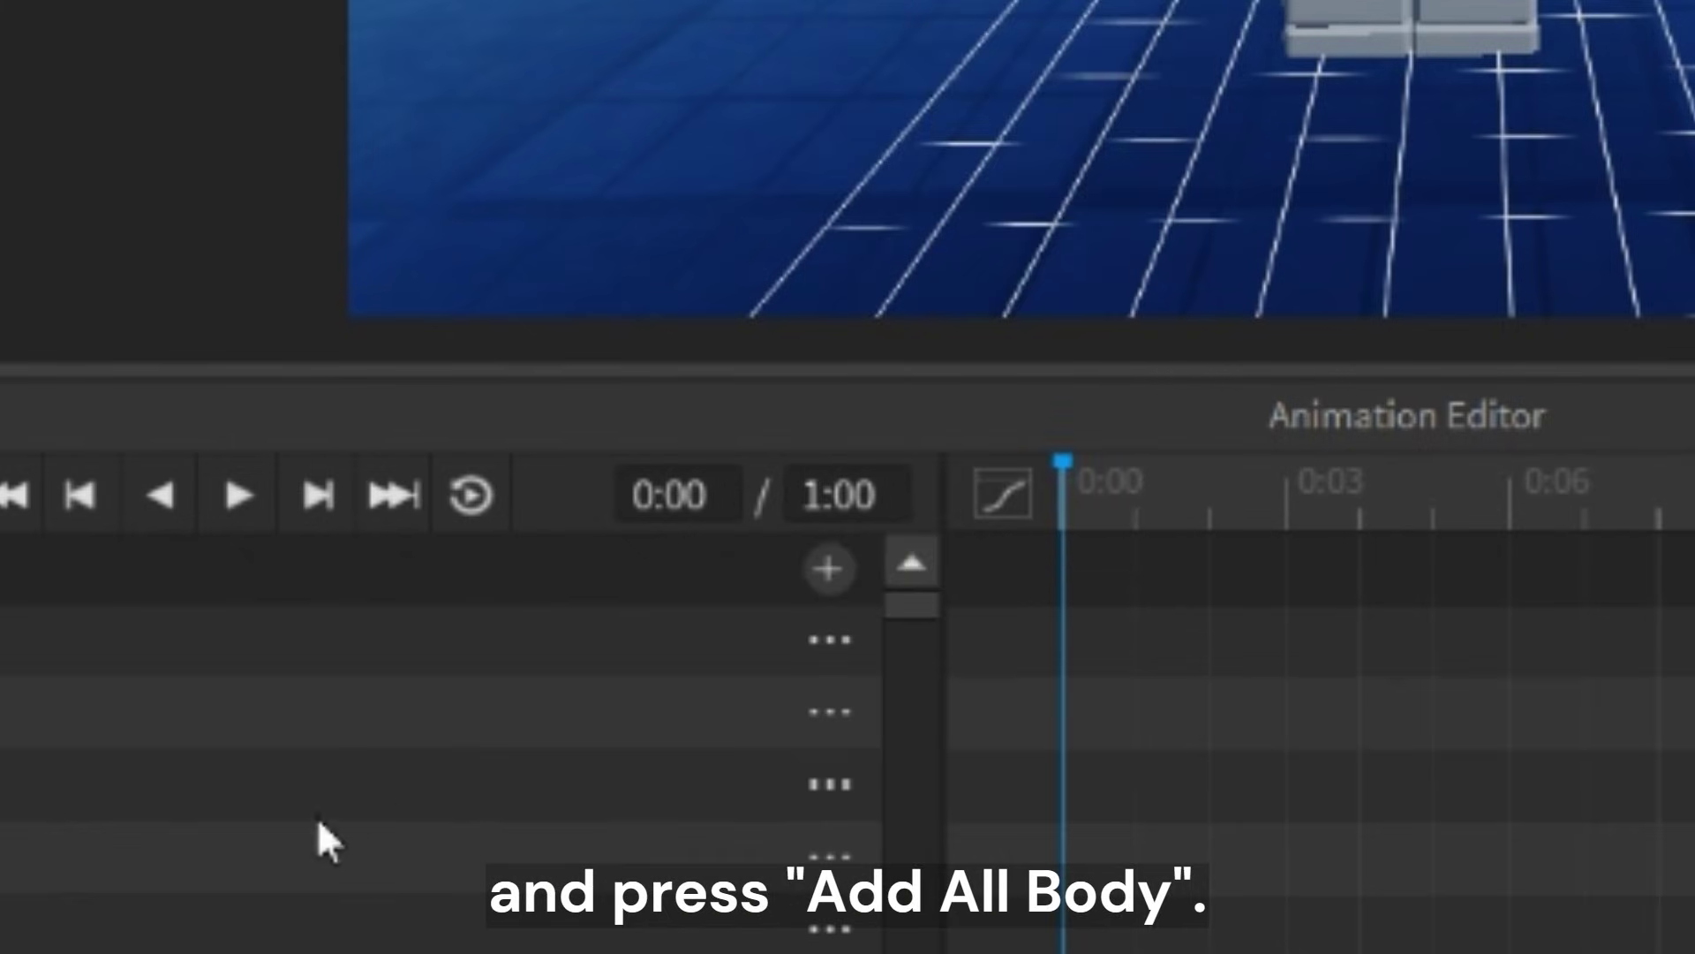
scroll(1033, 793, up, 1)
scroll(1033, 793, down, 3)
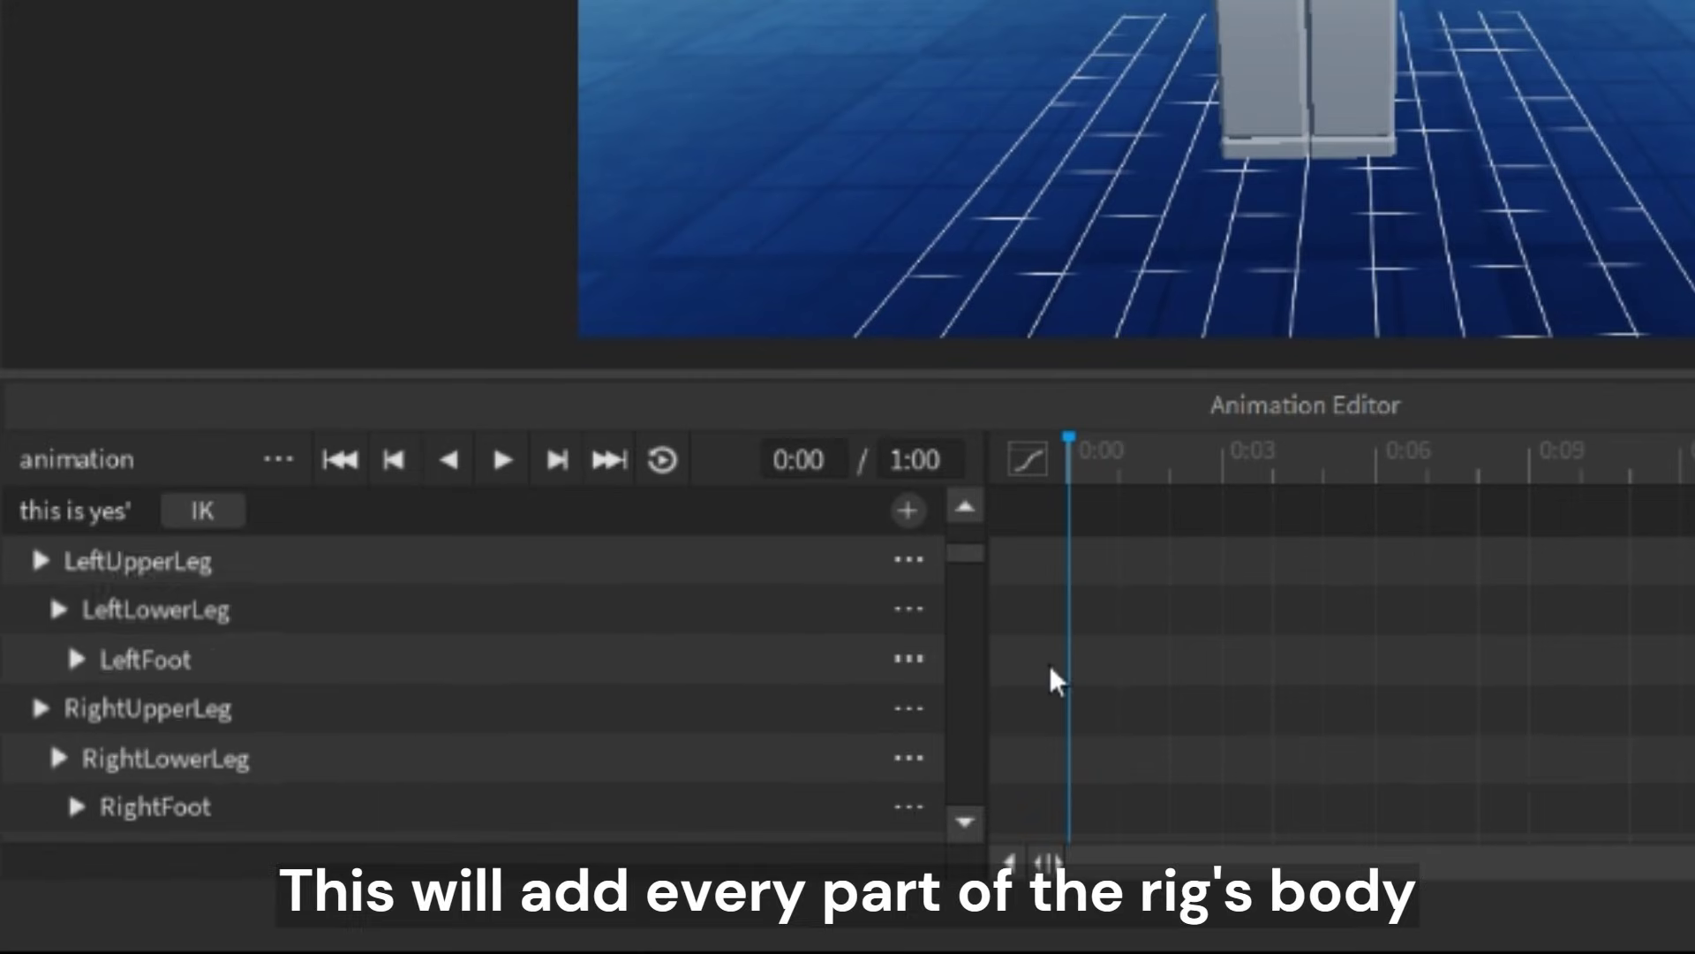
scroll(1031, 793, down, 2)
scroll(439, 719, down, 2)
scroll(568, 651, up, 4)
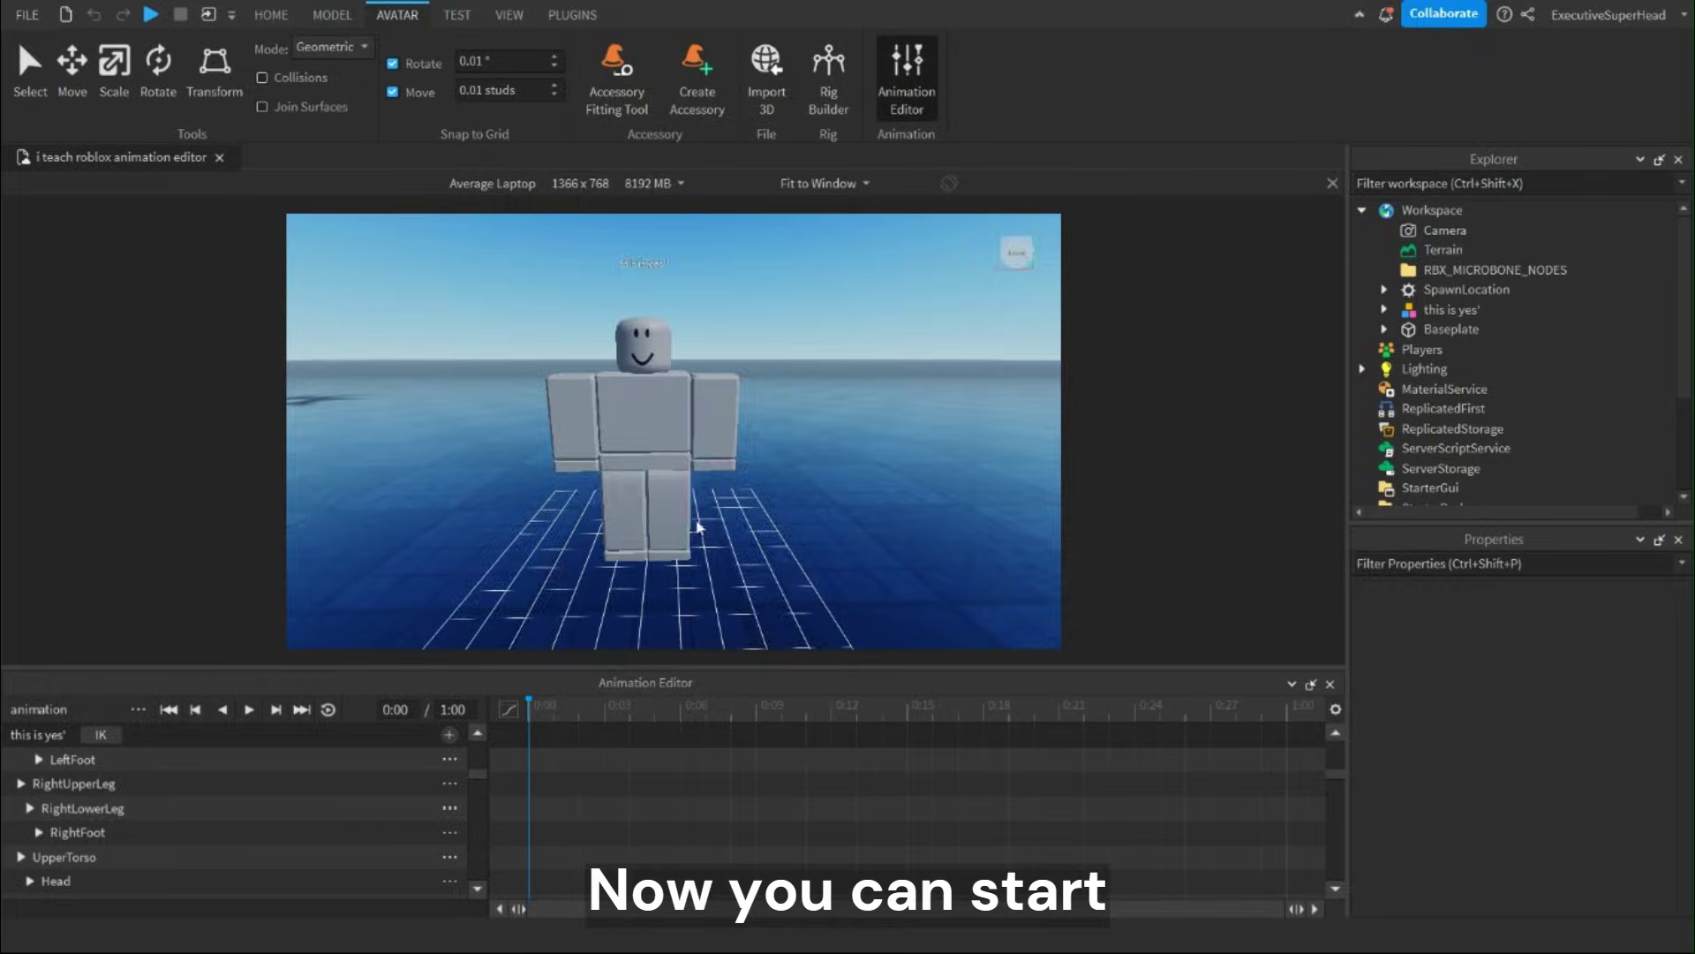
Rotate the rig's right upper leg at 0:00 to record a keyframe for it.
right_drag(575, 404, 699, 413)
scroll(570, 404, up, 3)
scroll(571, 404, down, 2)
scroll(595, 436, up, 3)
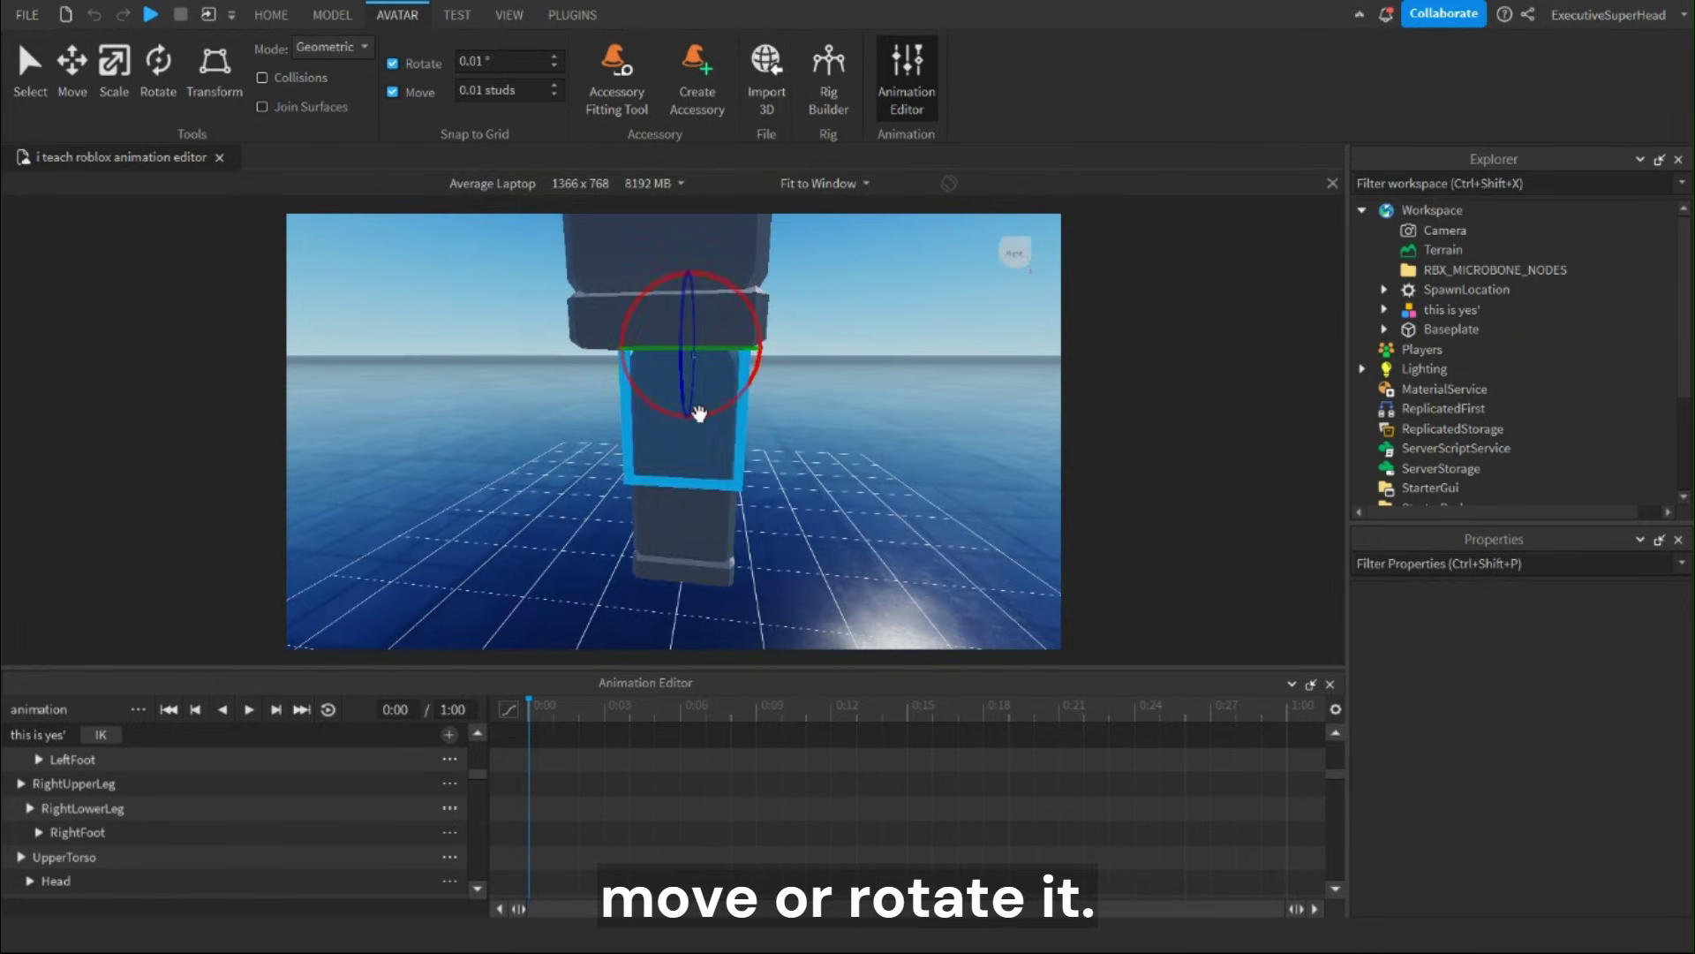
click(614, 487)
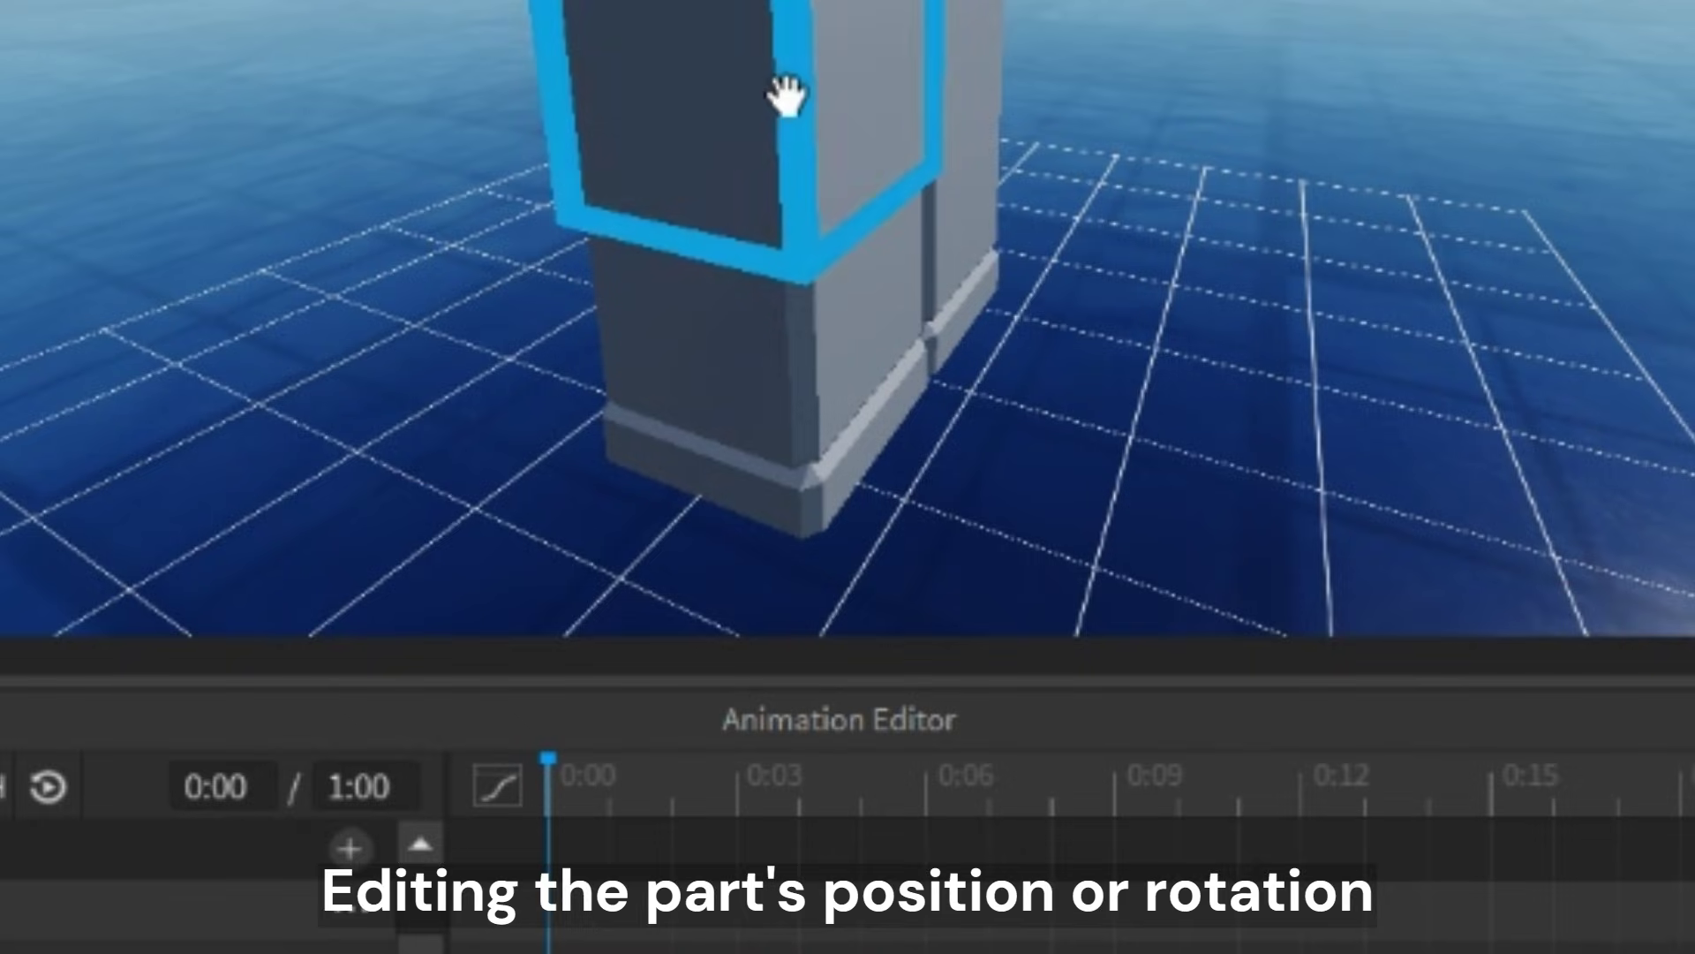
click(625, 430)
right_drag(590, 499, 571, 477)
key(d)
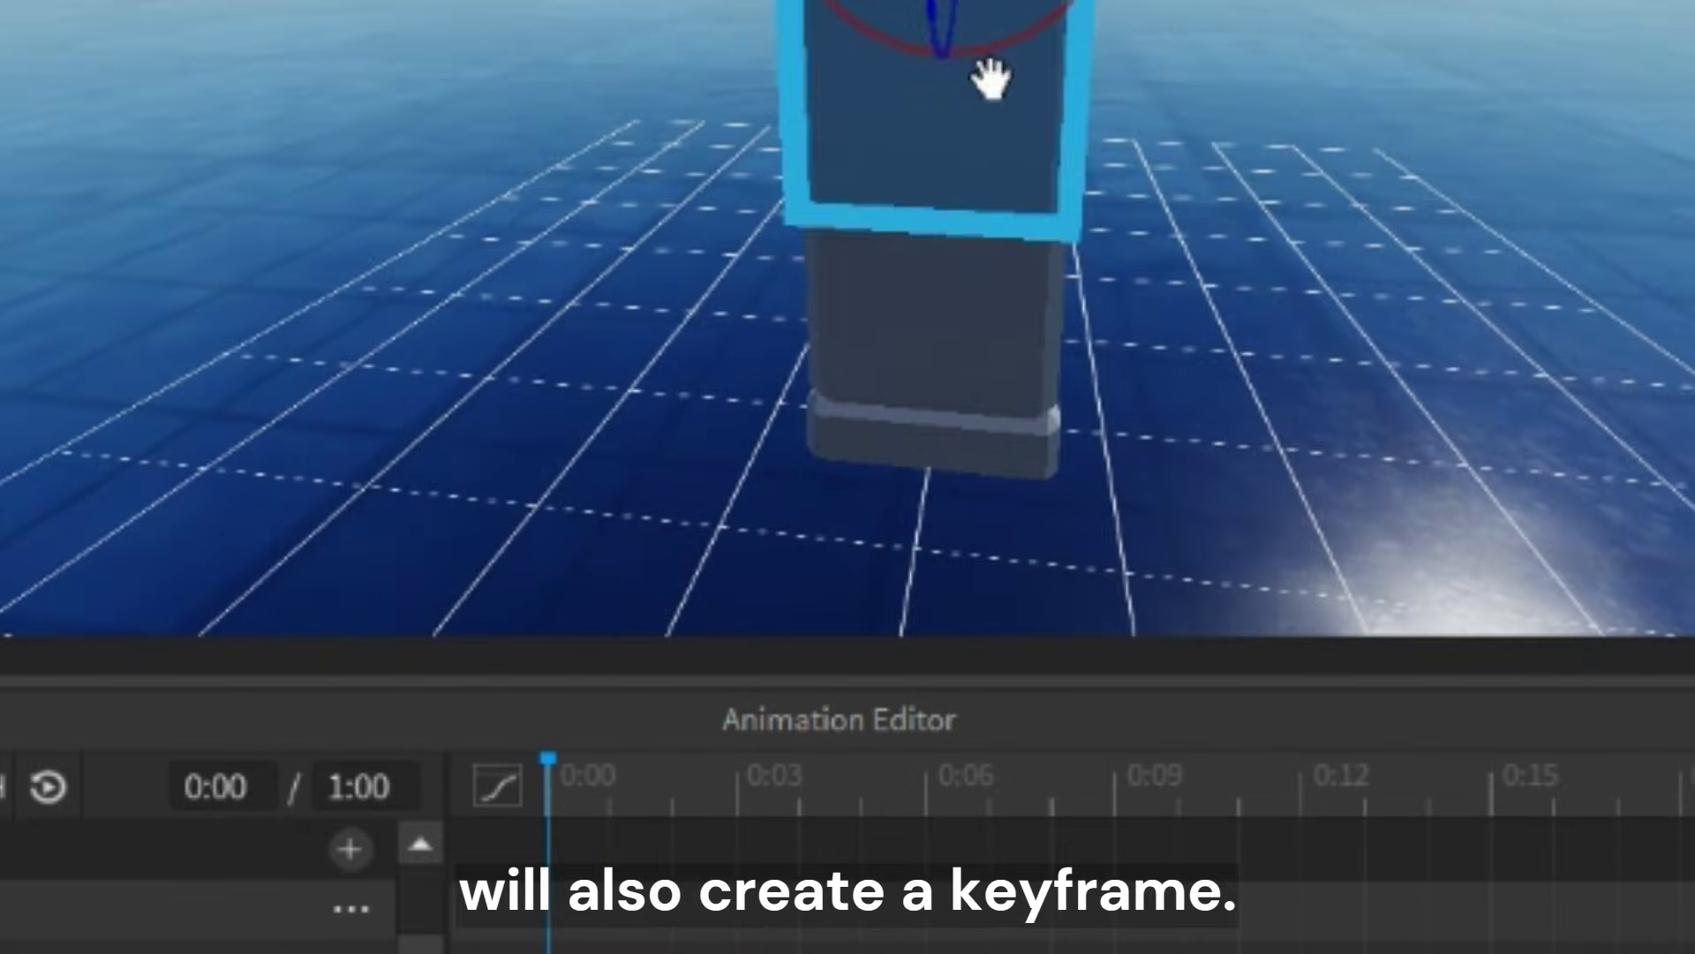
drag(985, 52, 886, 53)
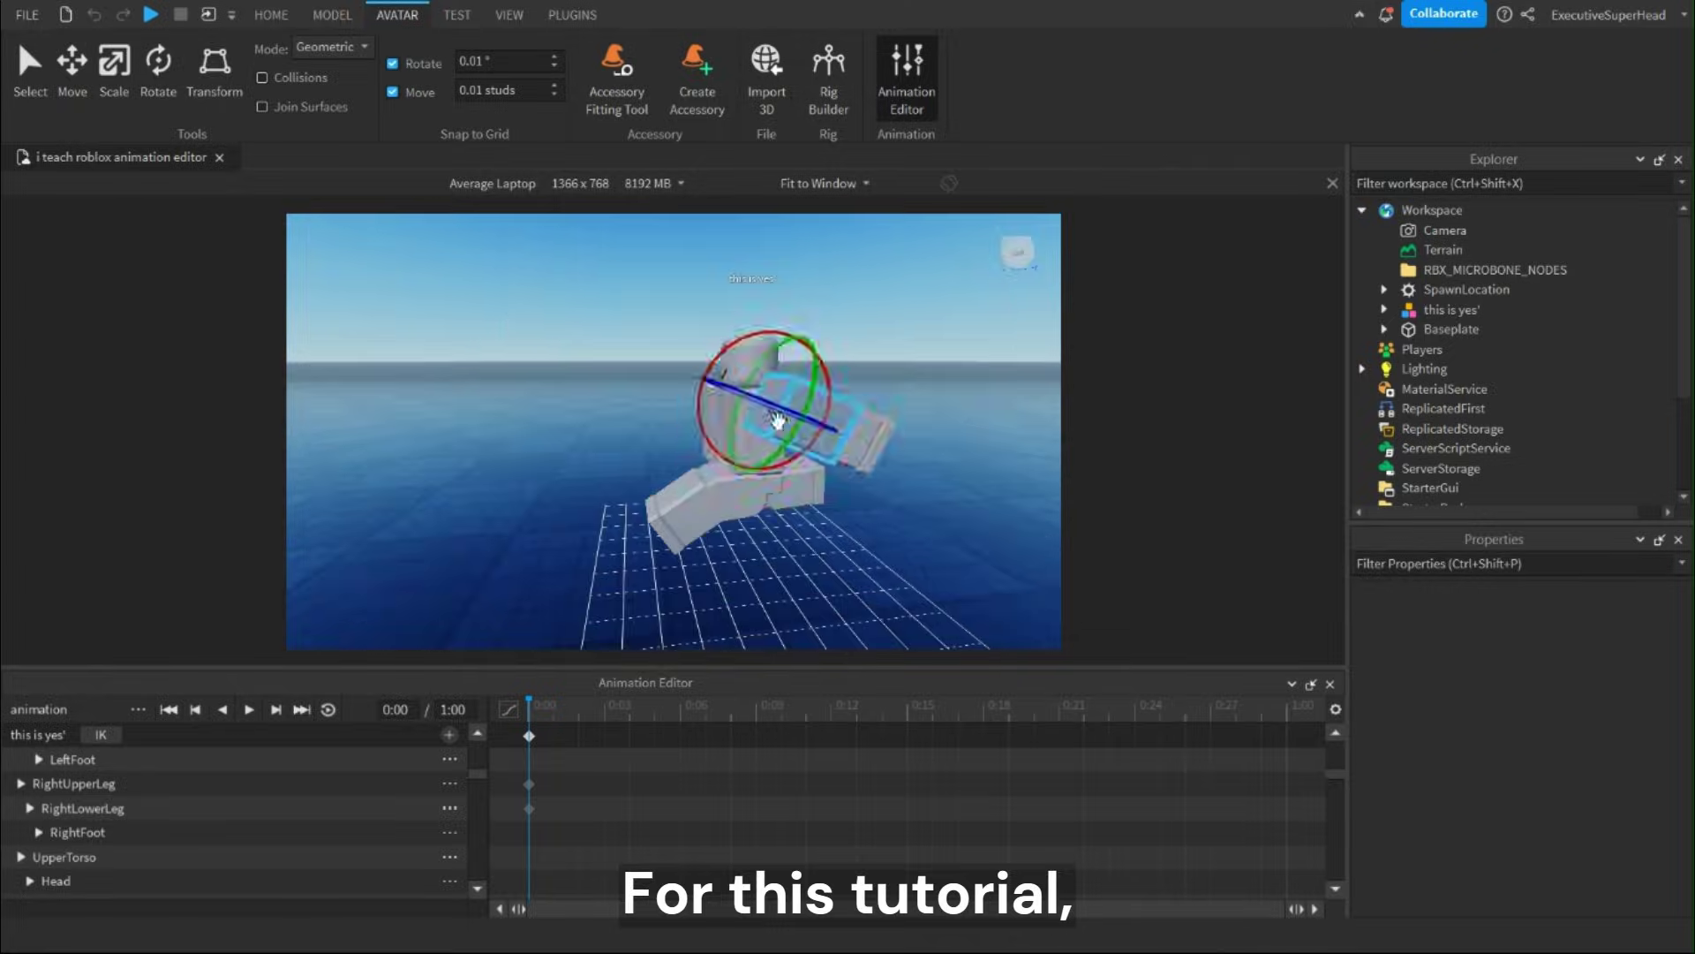
Rotate the rig's upper arm for the starting pose at 0:00.
drag(782, 525, 768, 512)
right_drag(768, 512, 605, 447)
click(628, 443)
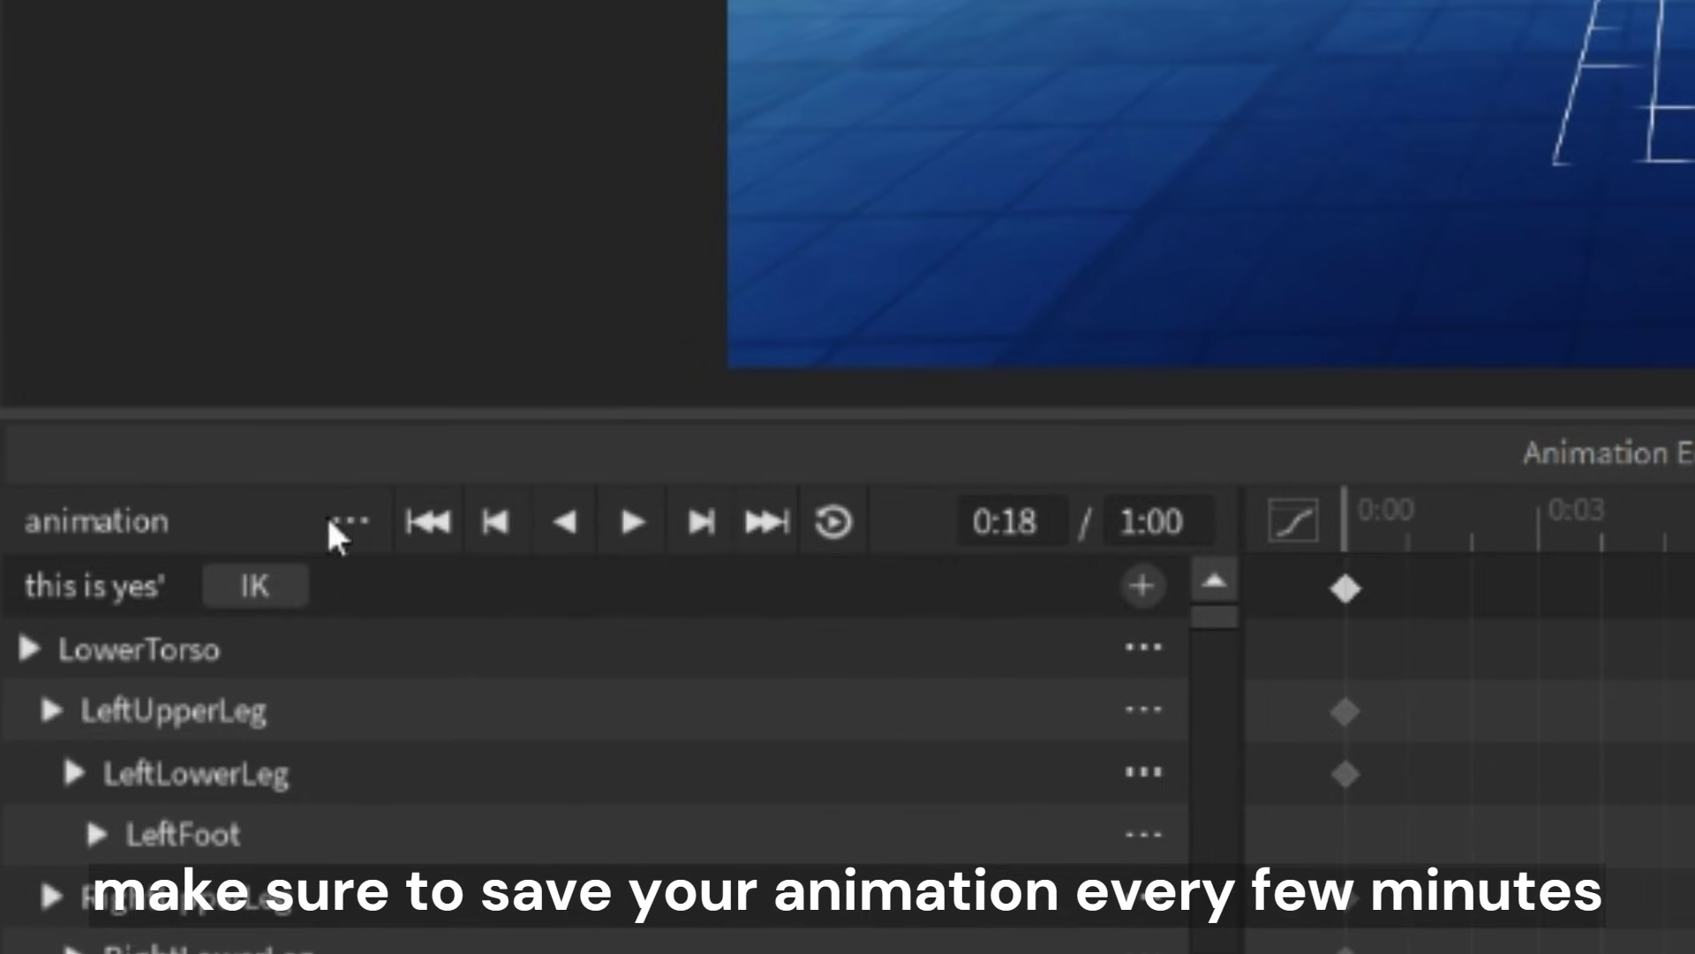
Save the animation.
click(331, 526)
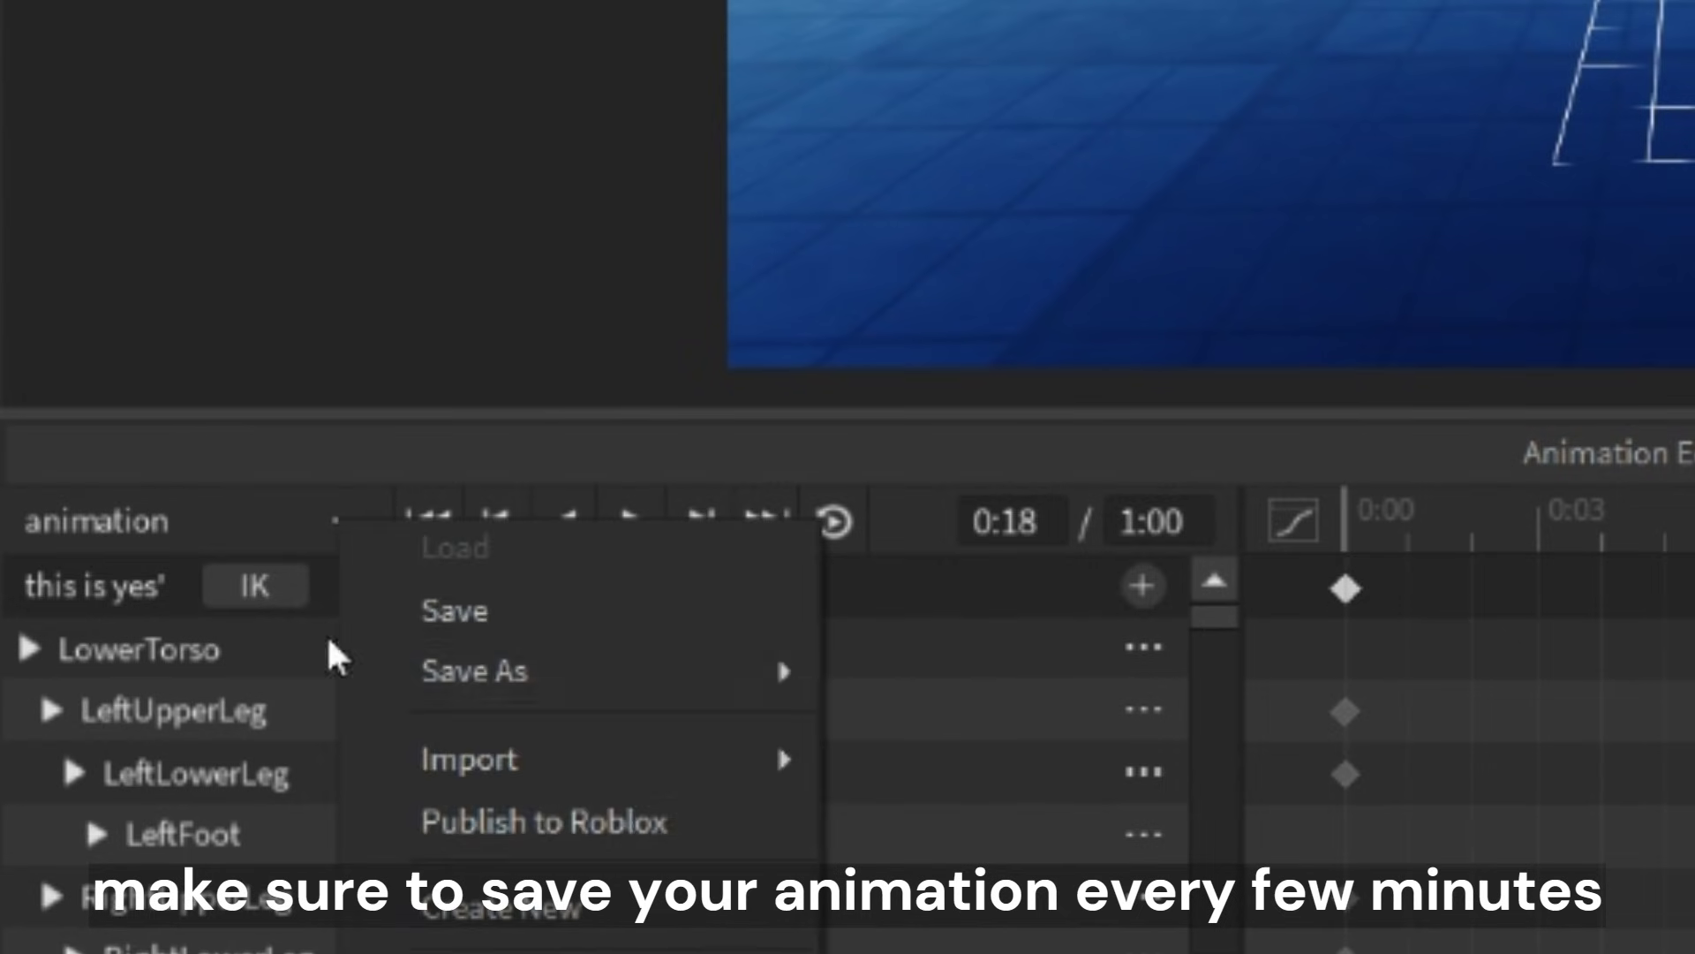
click(726, 634)
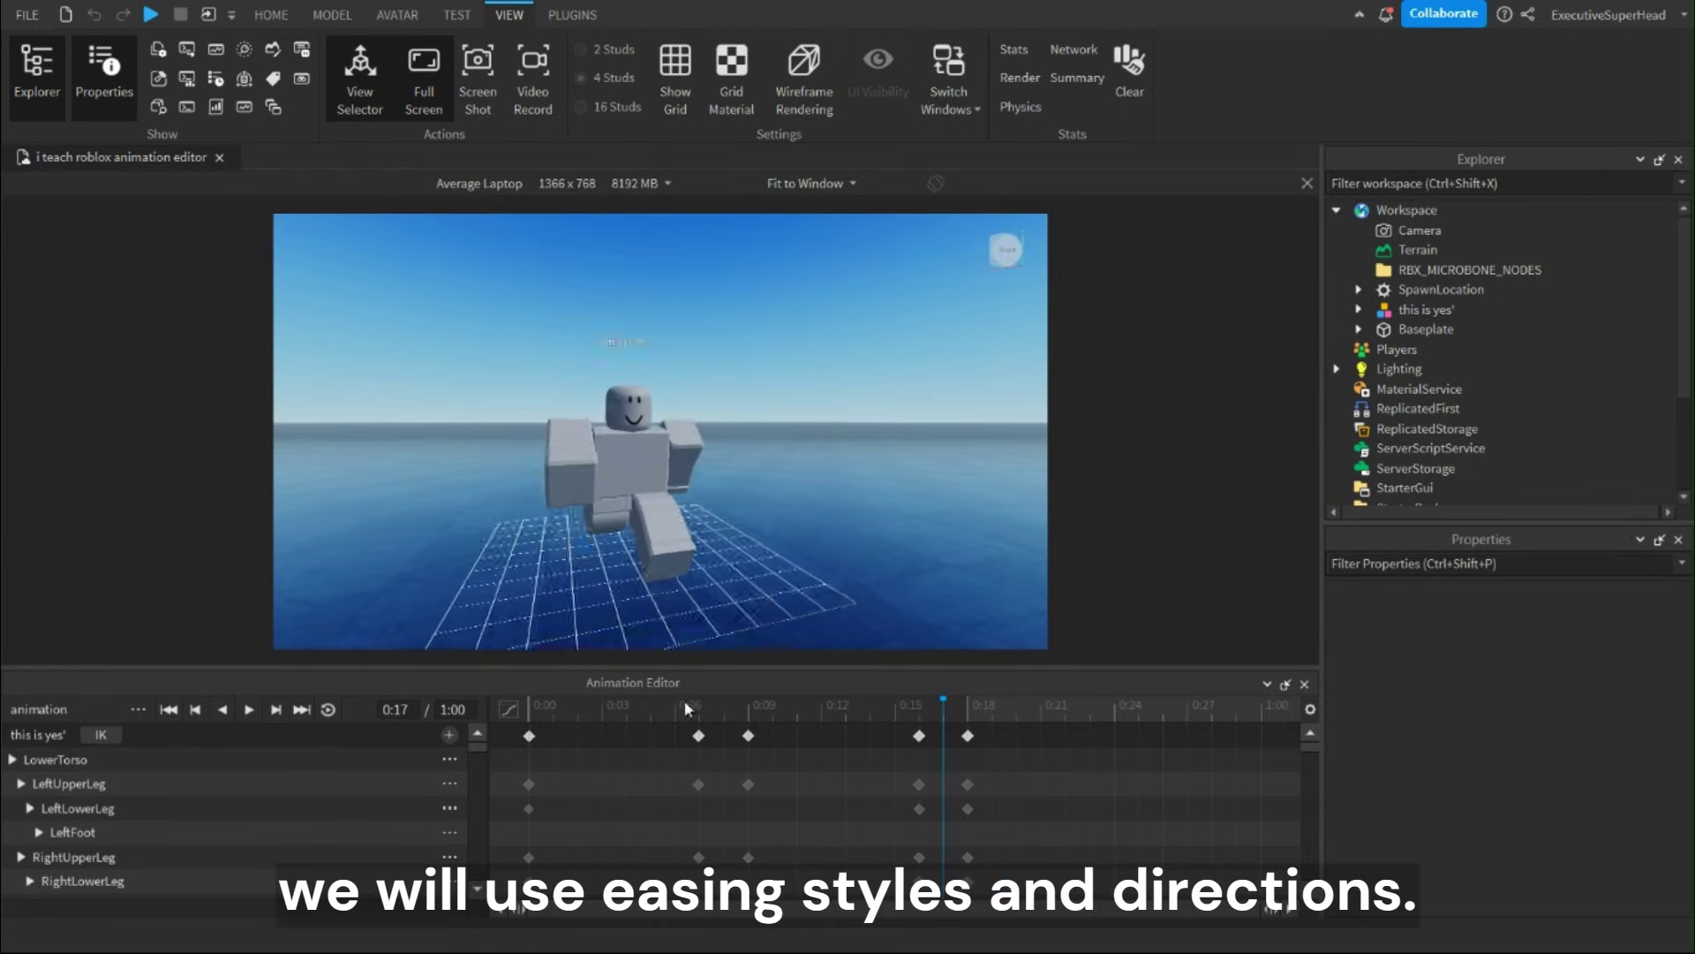
Try the Constant easing style on the keyframe at 0:00 and play the animation to preview it.
click(529, 736)
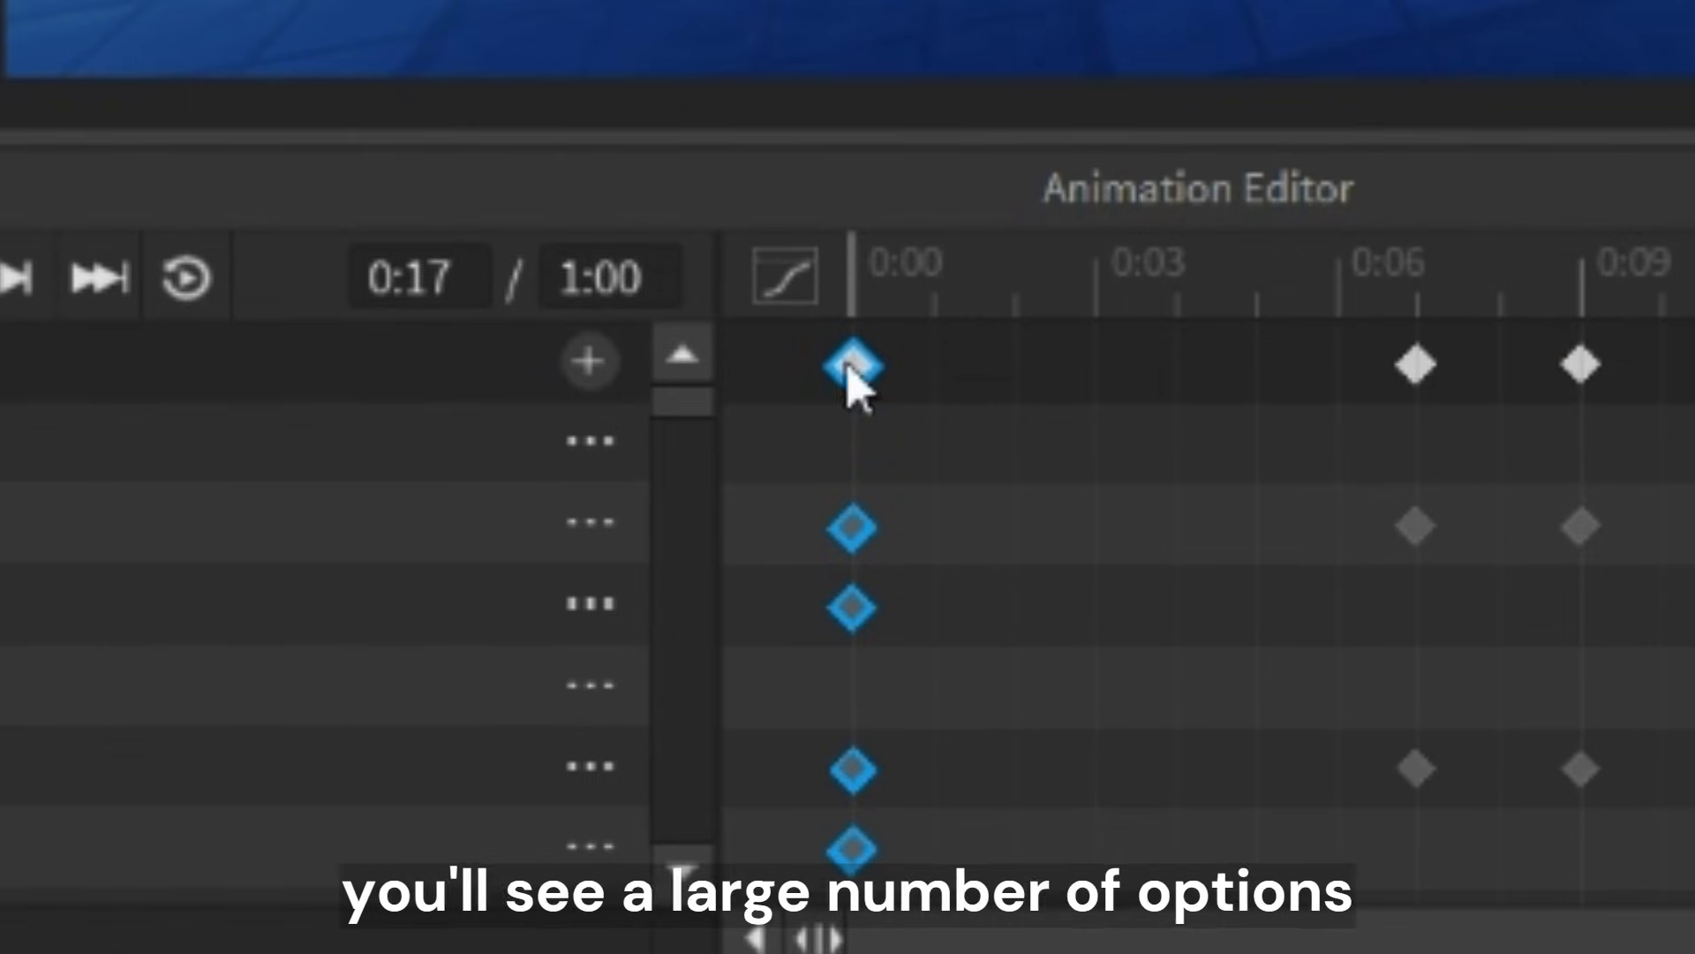
right_click(849, 367)
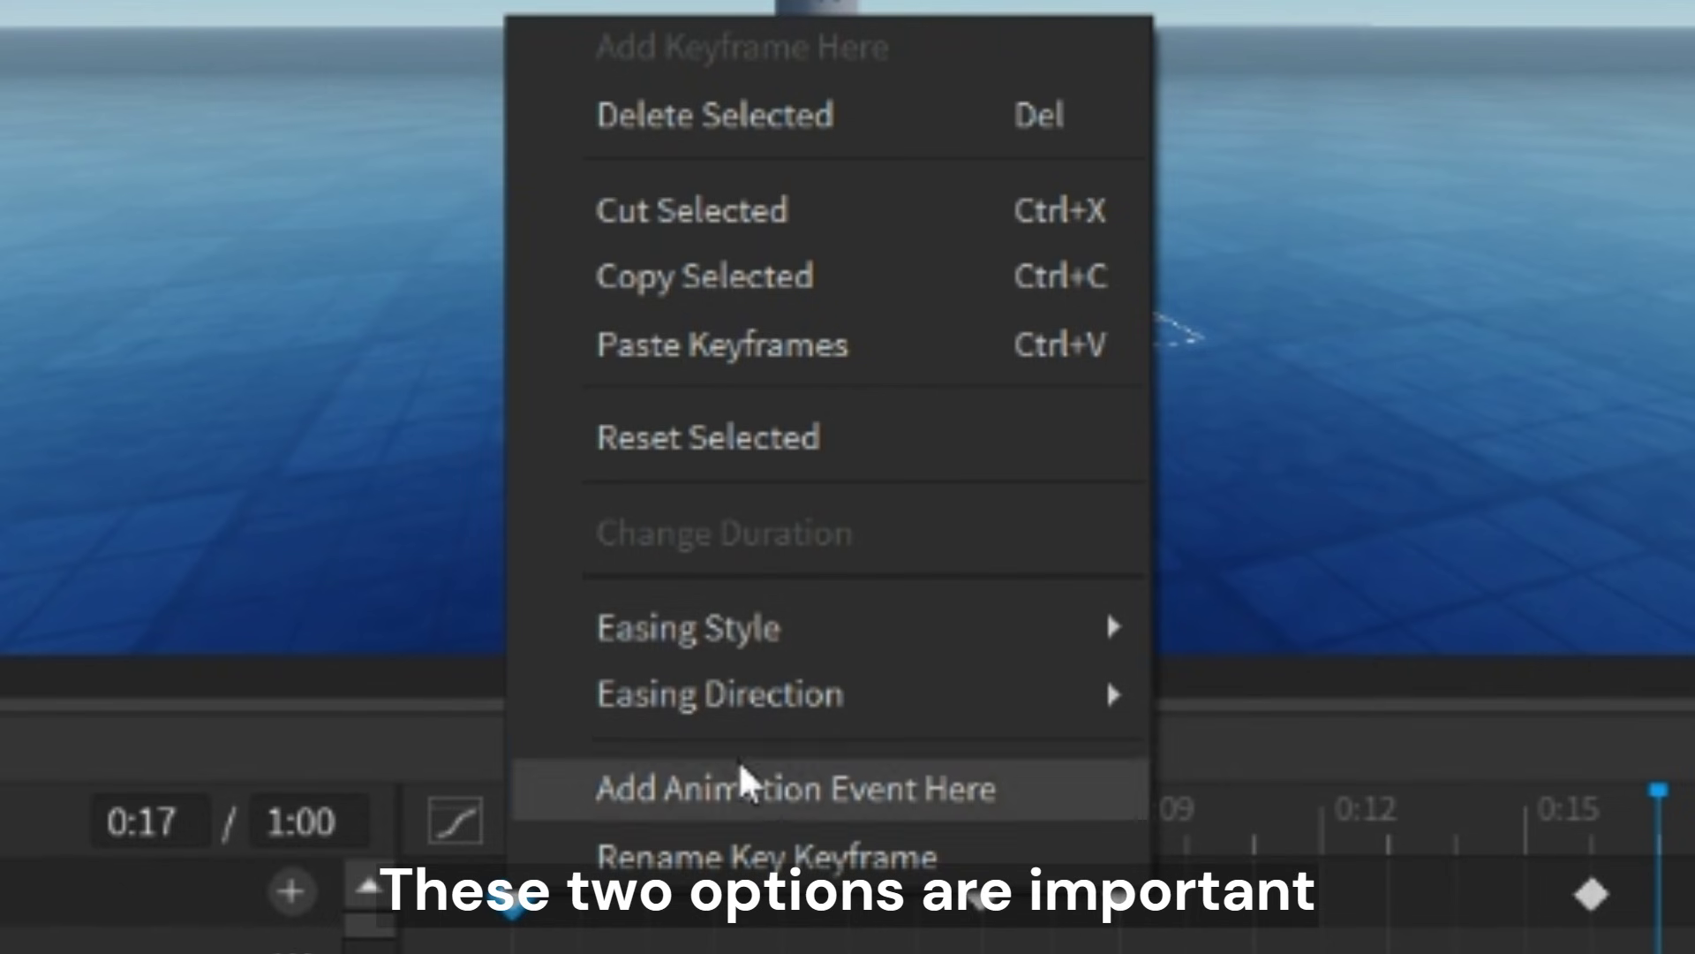
mouse_move(924, 724)
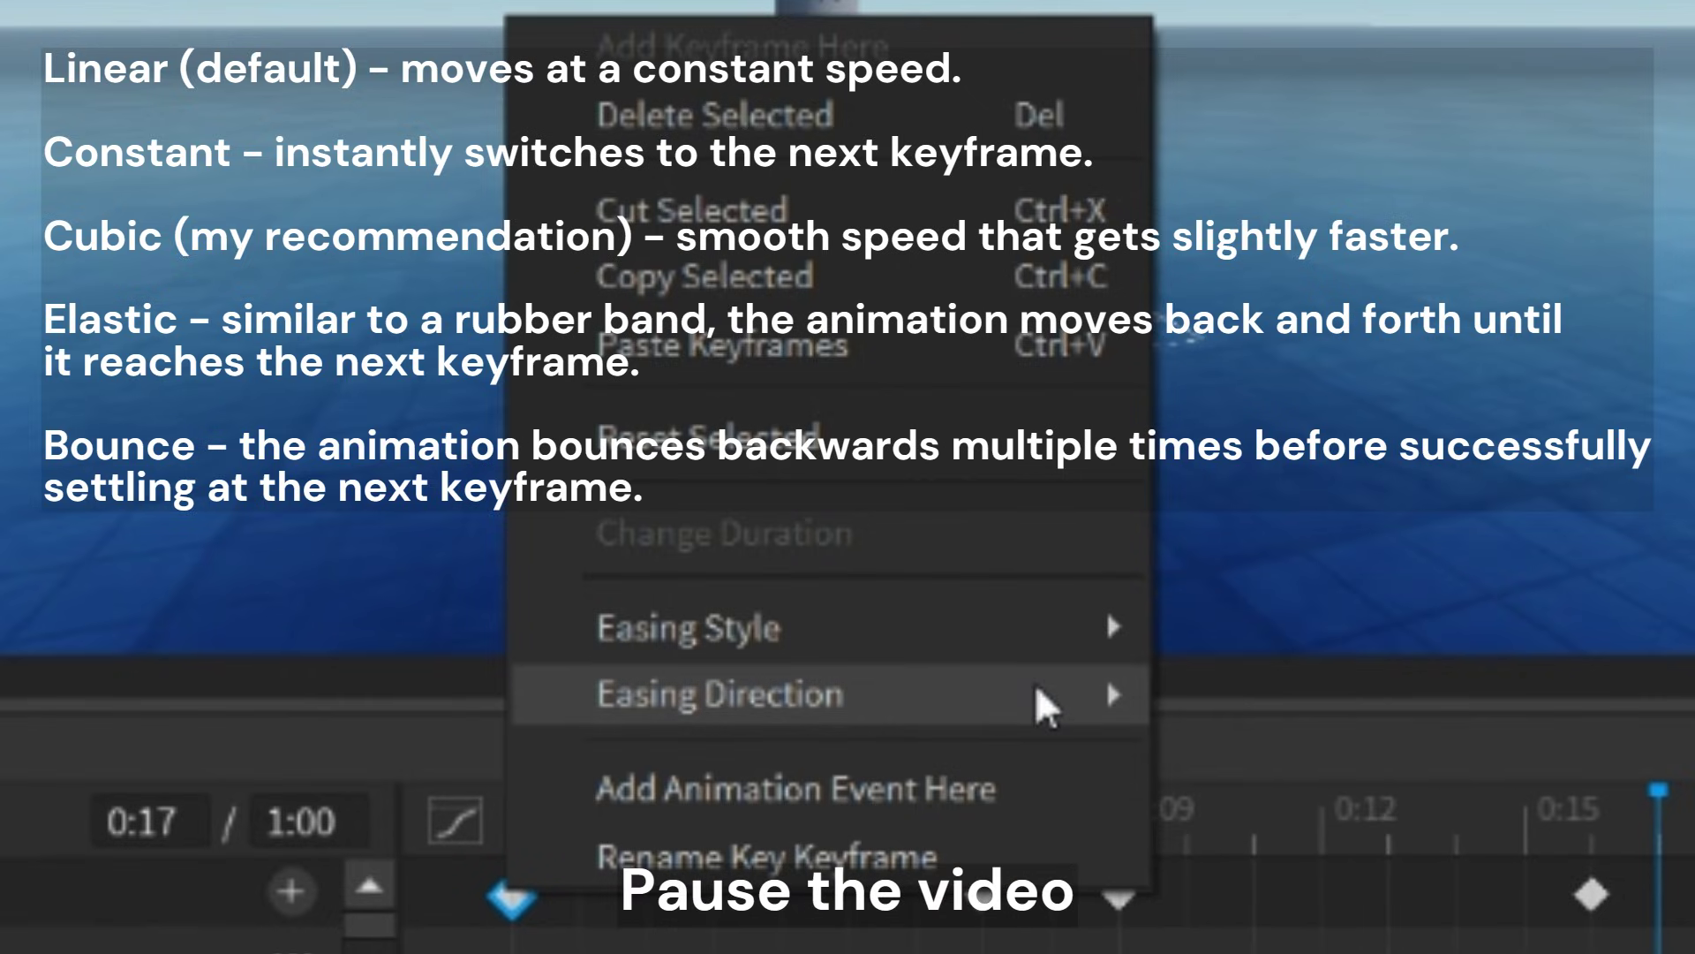
mouse_move(1045, 658)
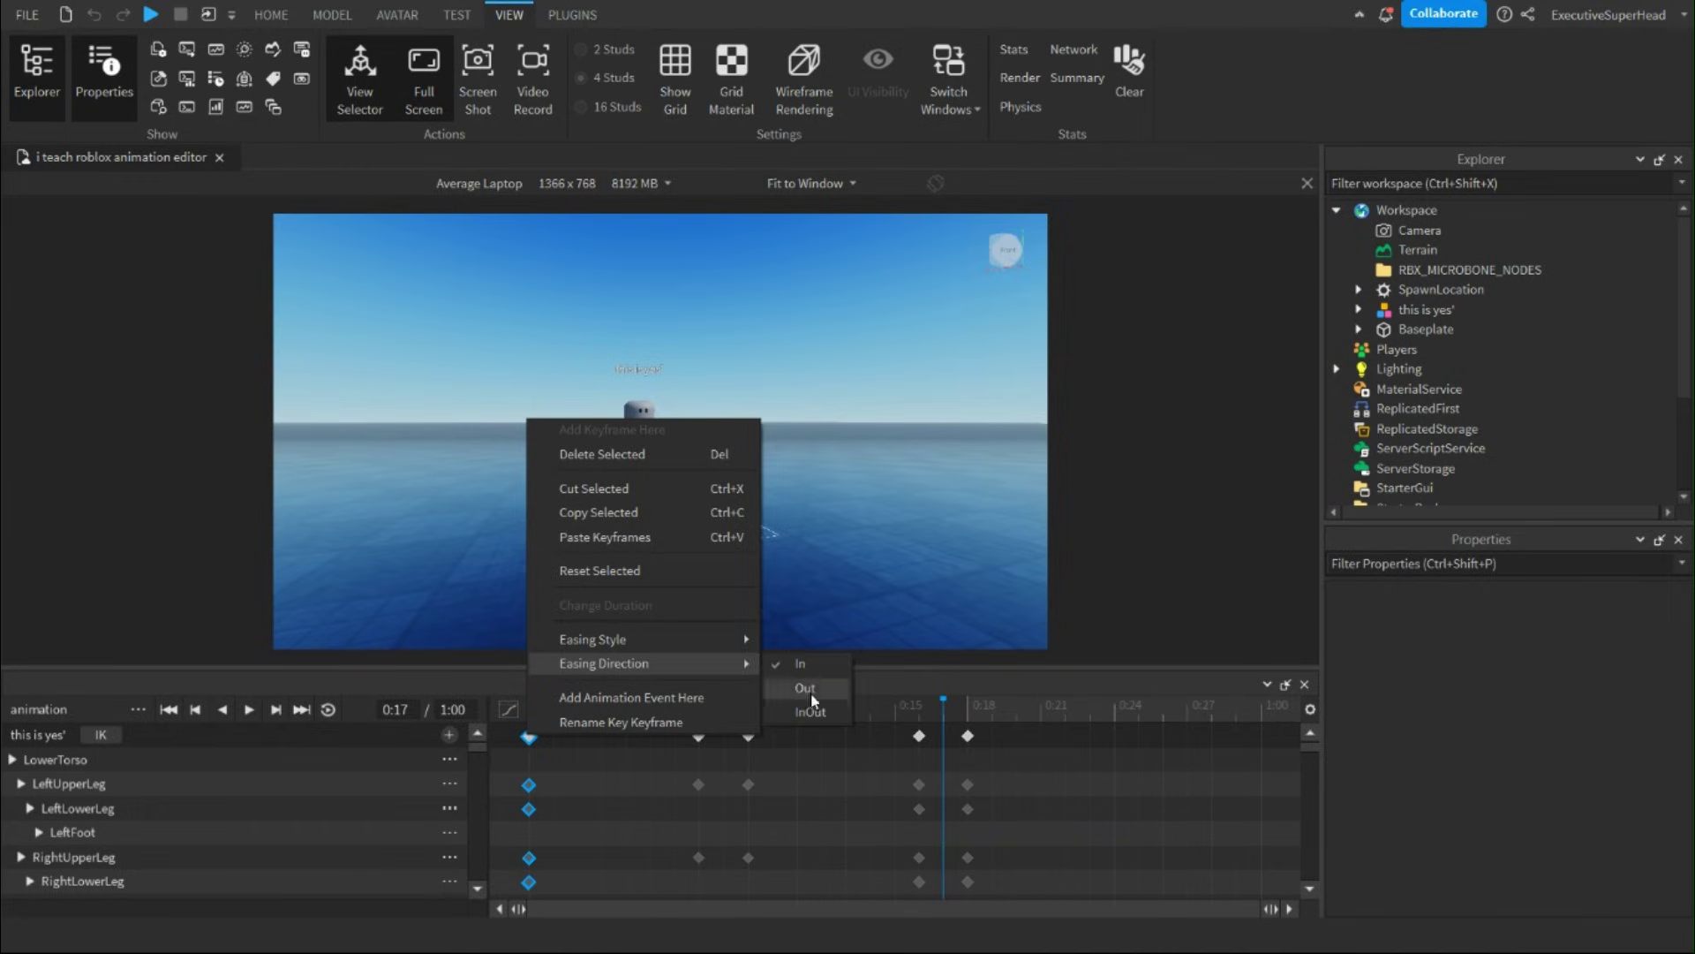
mouse_move(761, 639)
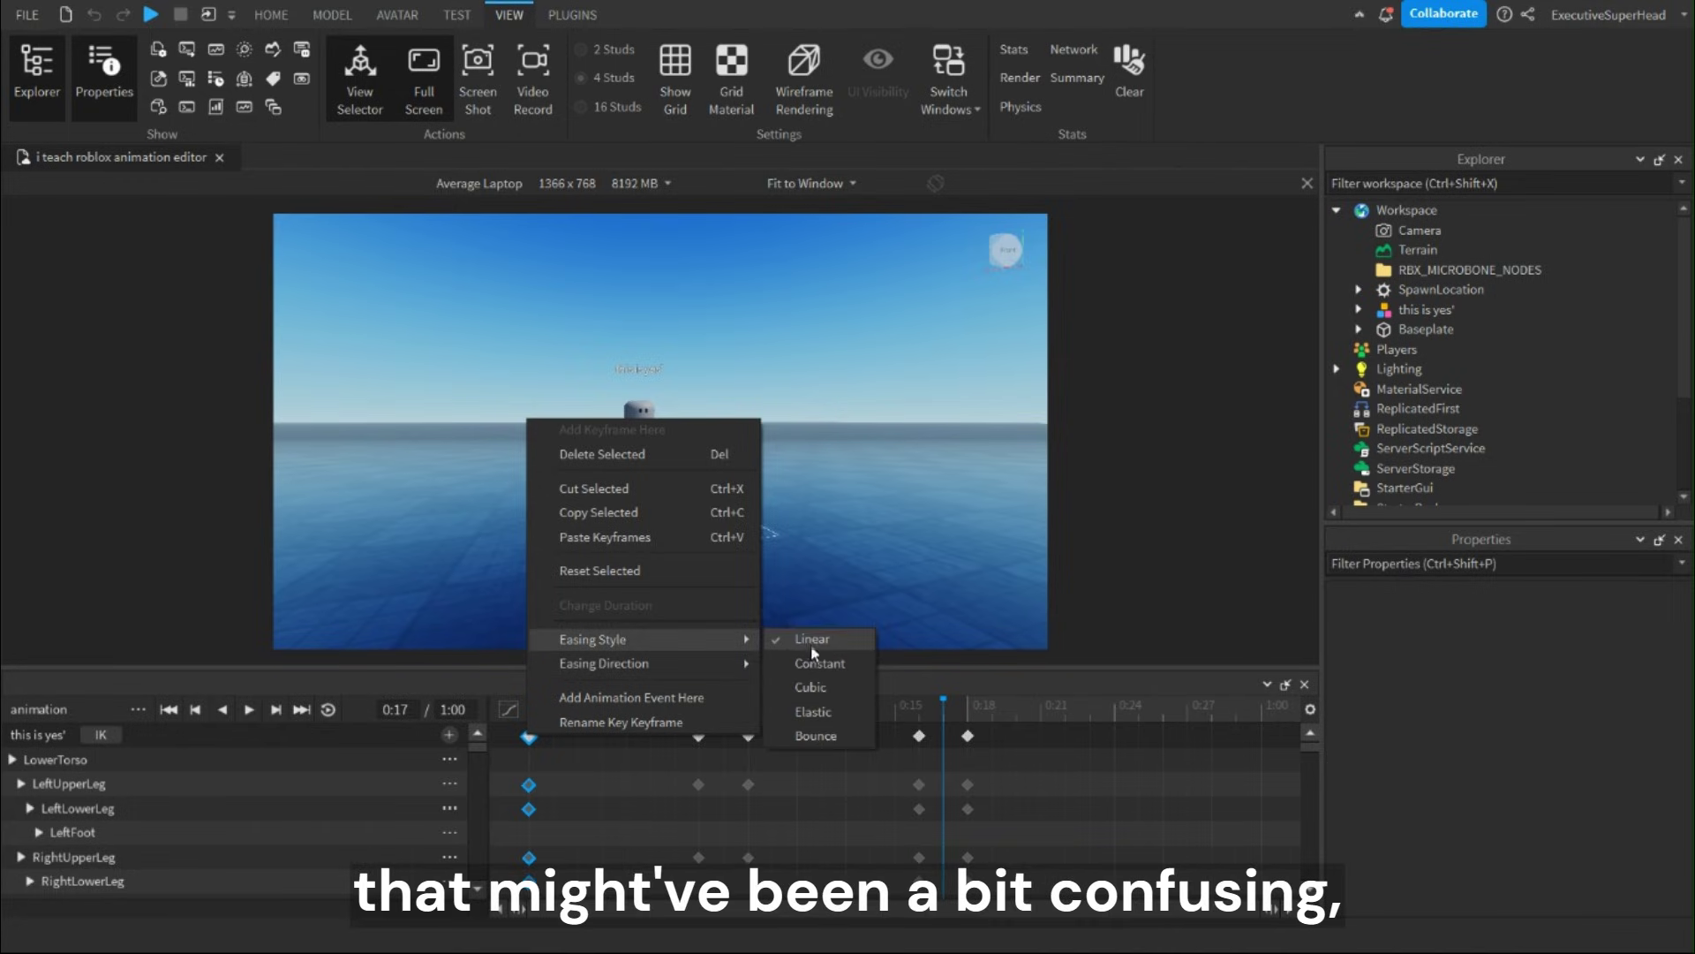
click(813, 667)
right_drag(505, 597, 583, 583)
drag(500, 734, 697, 813)
key(space)
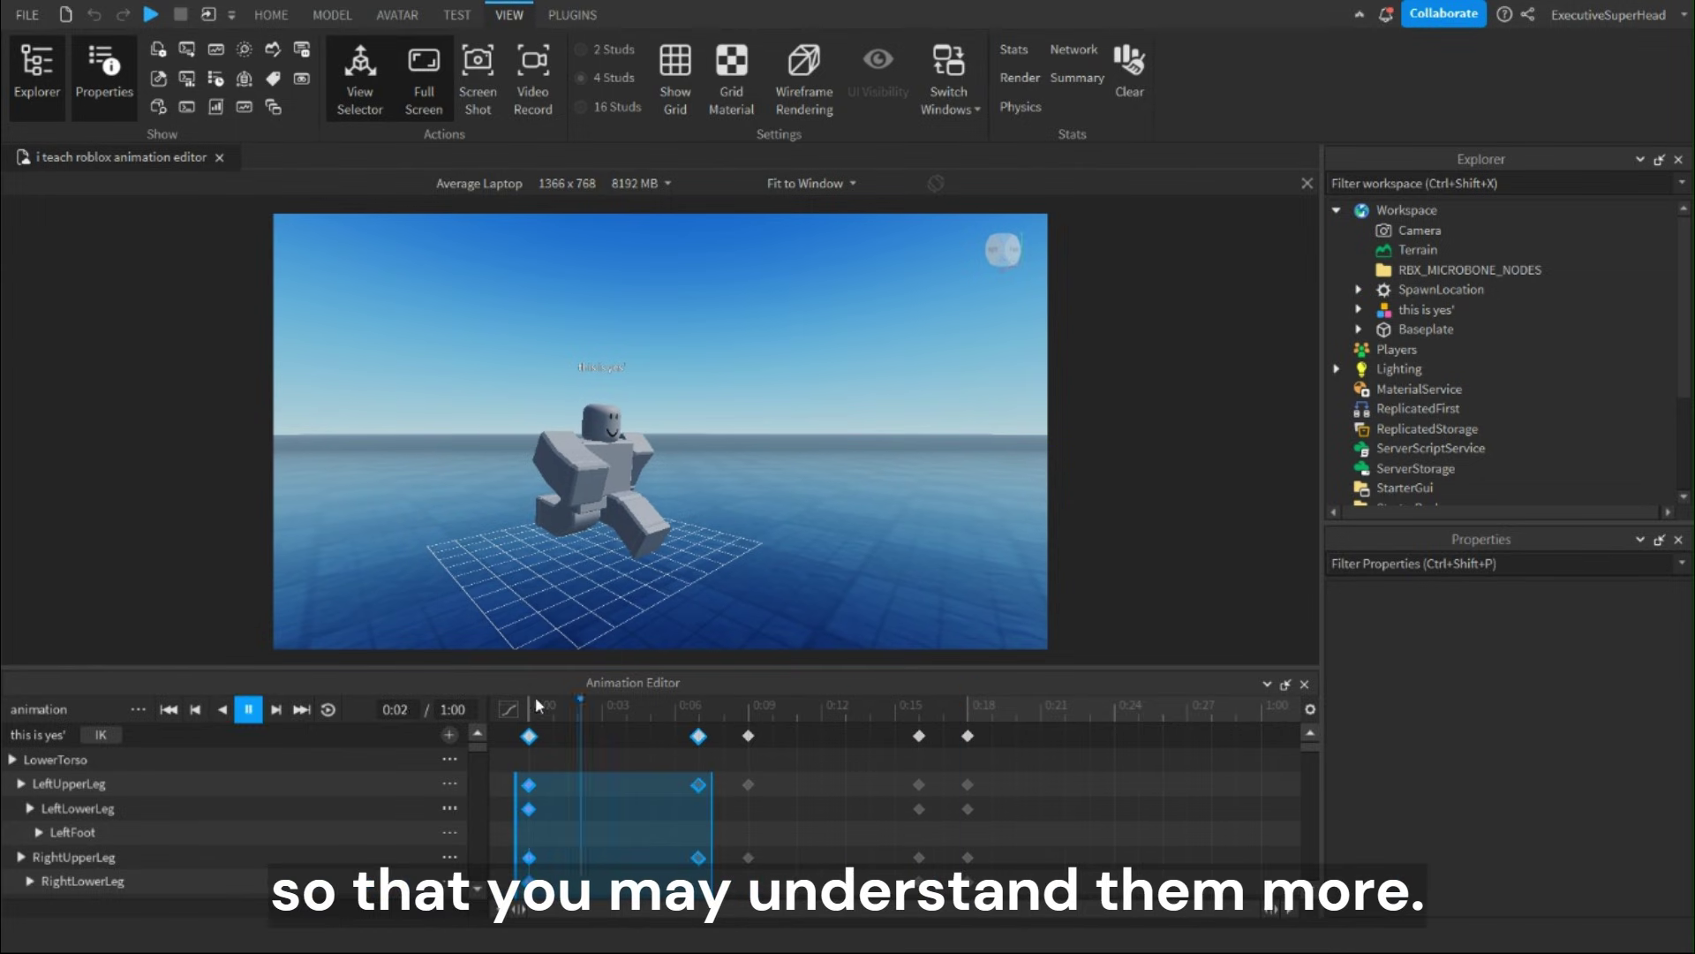
Move the playhead back toward the start and try the Bounce easing style on the selected keyframes.
drag(716, 730, 574, 738)
right_click(528, 737)
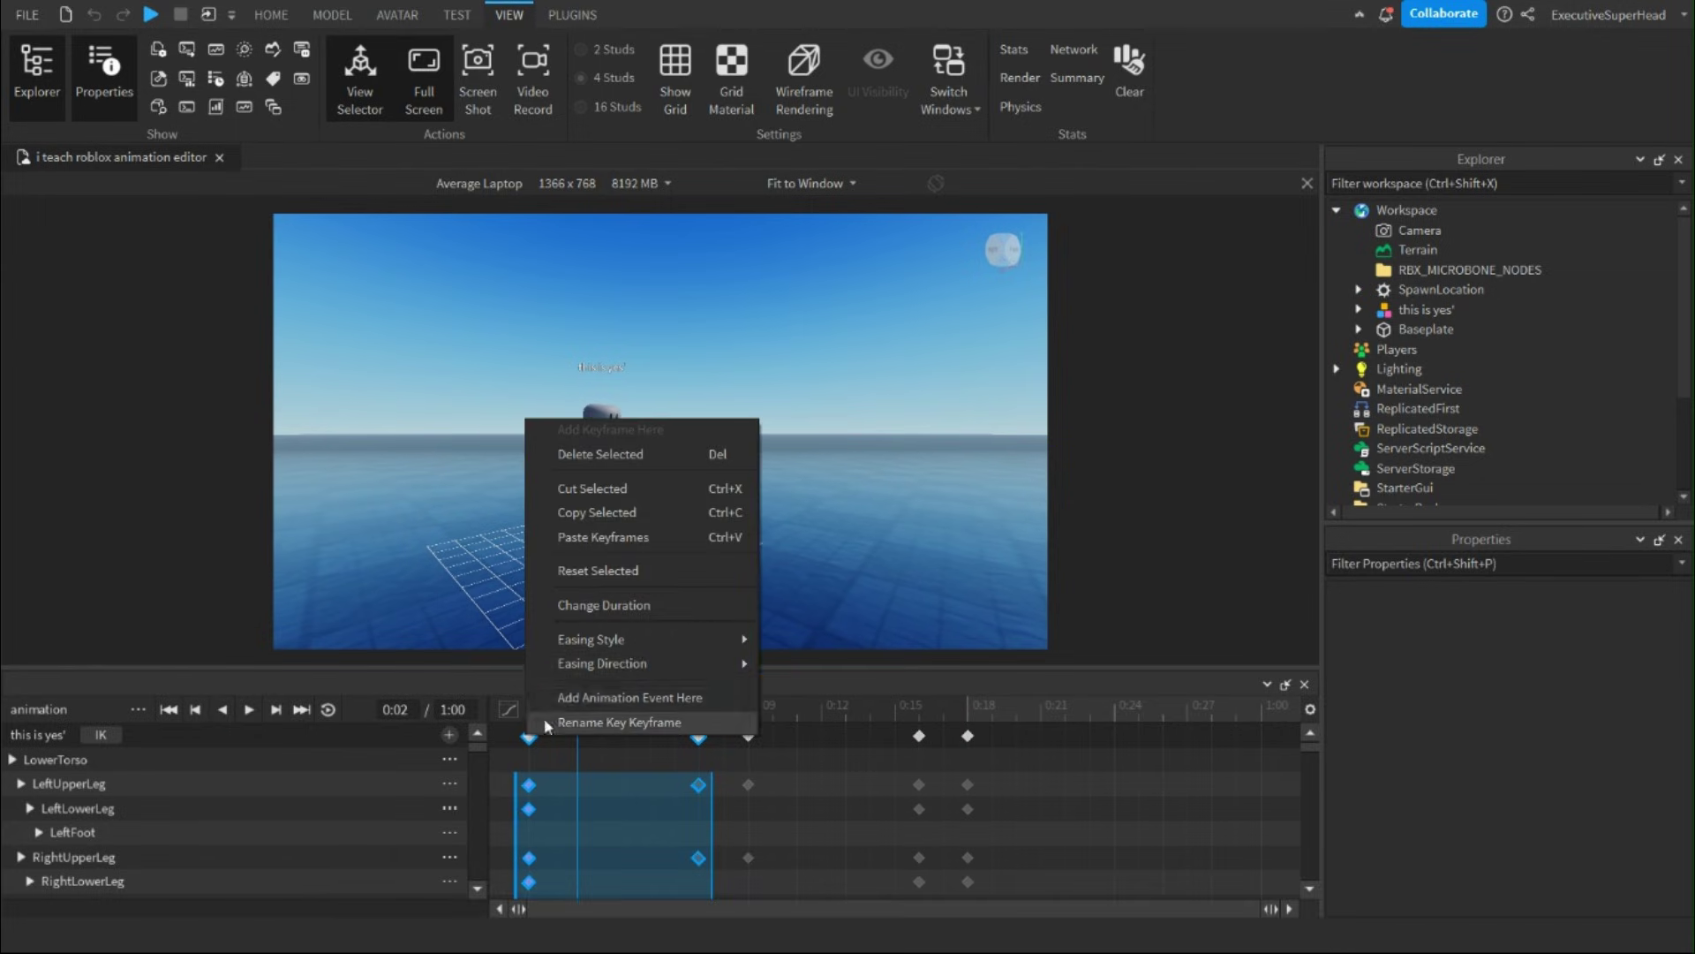
mouse_move(636, 640)
click(810, 736)
right_drag(596, 582, 595, 579)
Set the easing style of the keyframes at 0:00 to Cubic and play the animation to preview the motion.
right_click(526, 735)
mouse_move(616, 645)
click(806, 688)
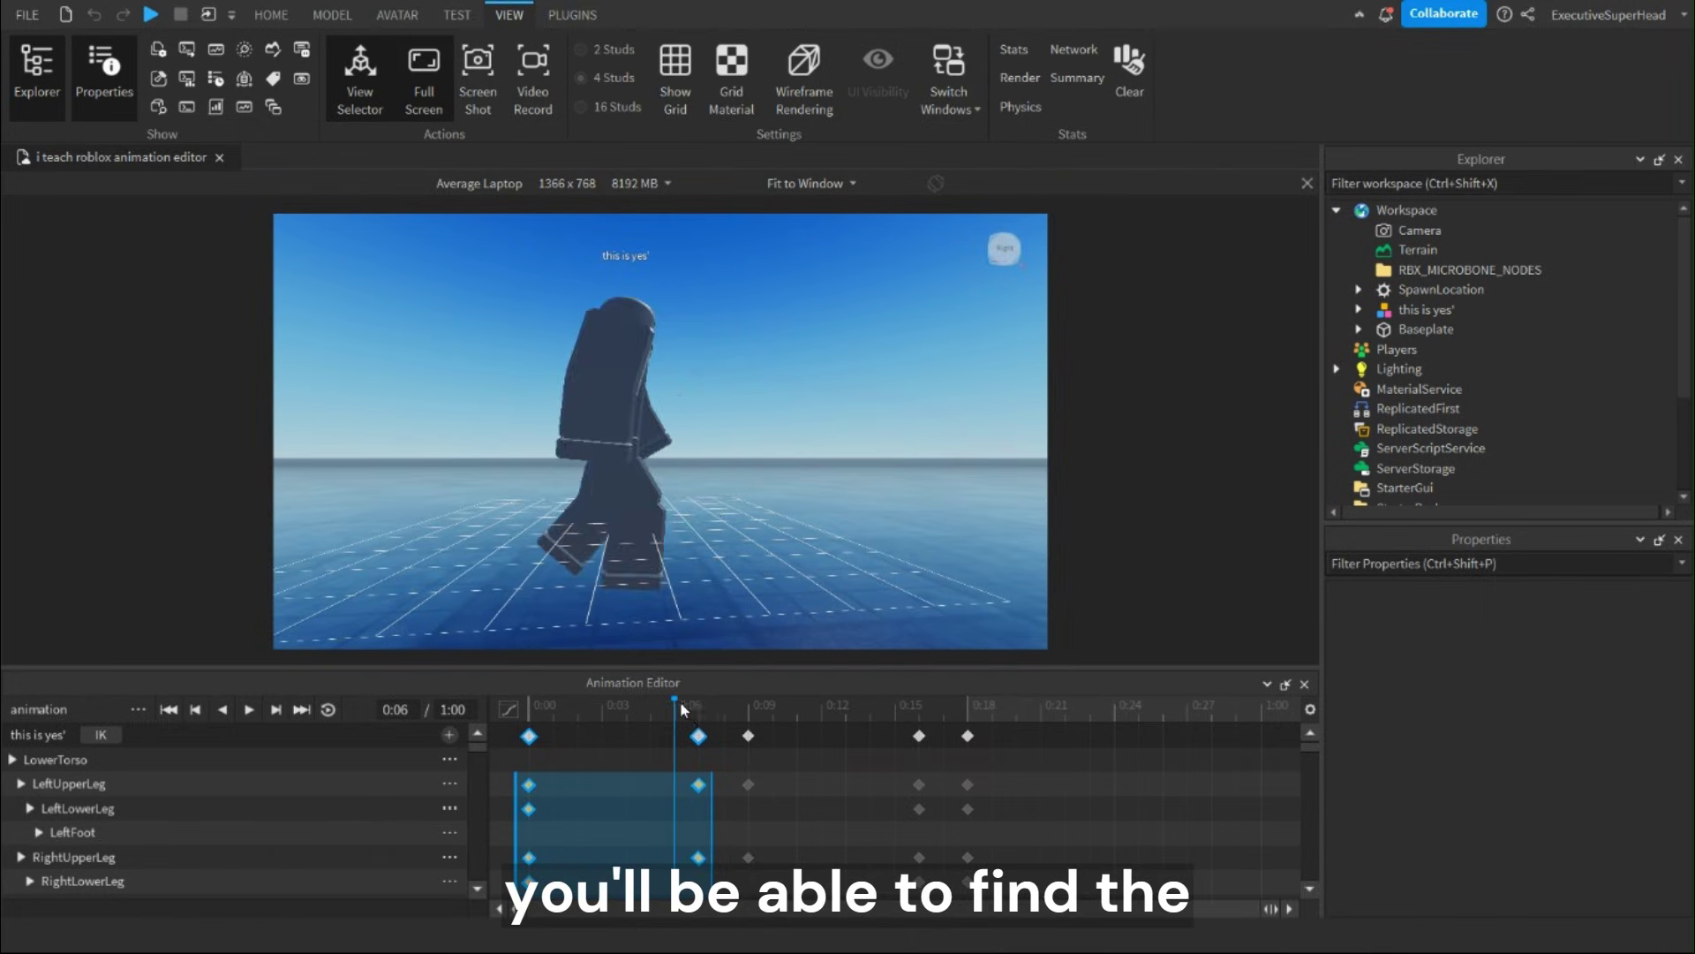
drag(679, 704, 529, 713)
right_click(534, 737)
click(808, 688)
key(space)
drag(678, 728, 724, 834)
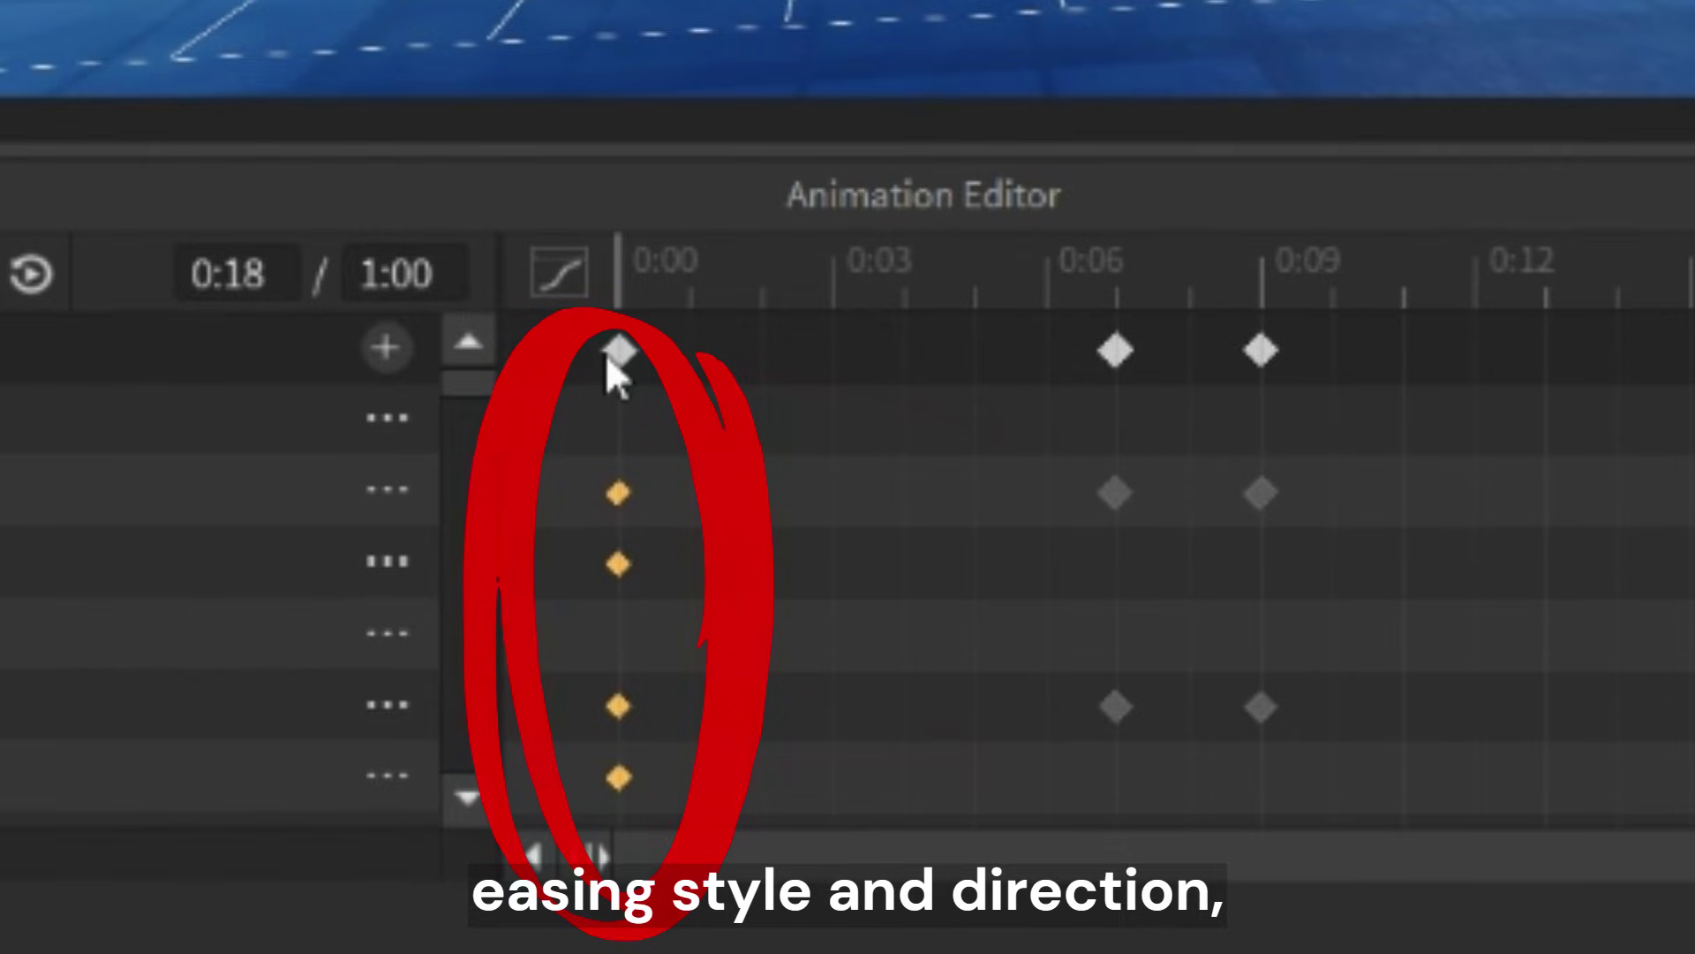
click(703, 279)
click(651, 280)
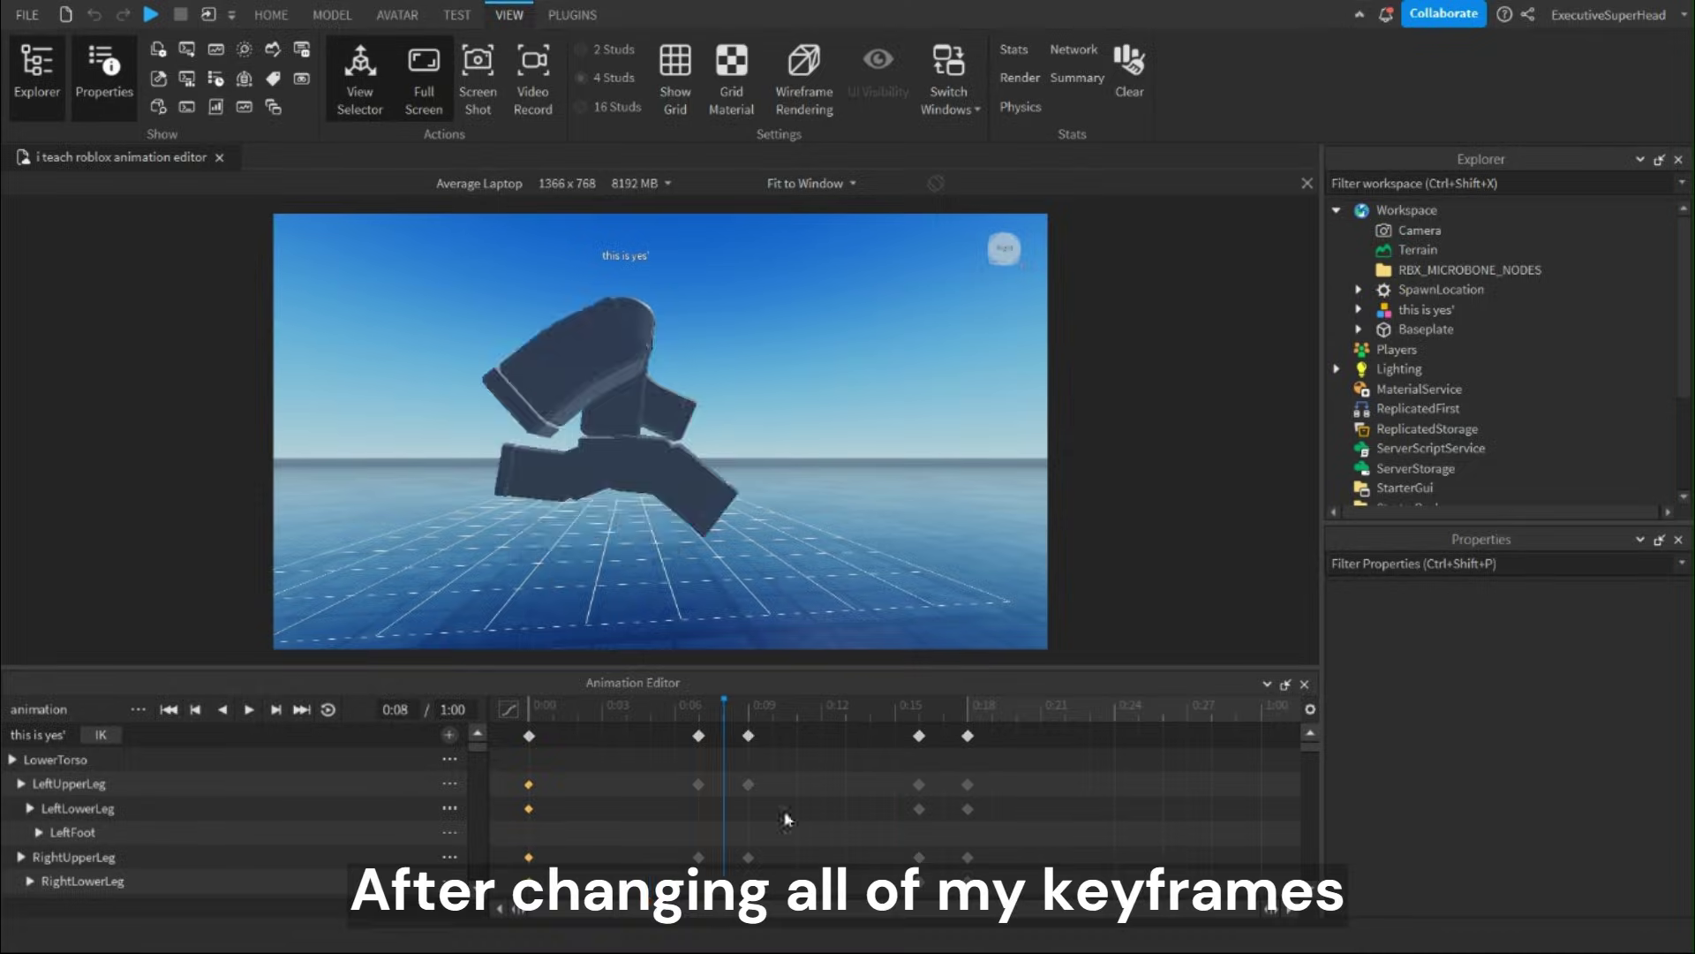
Turn on looping for the walking animation.
right_click(835, 755)
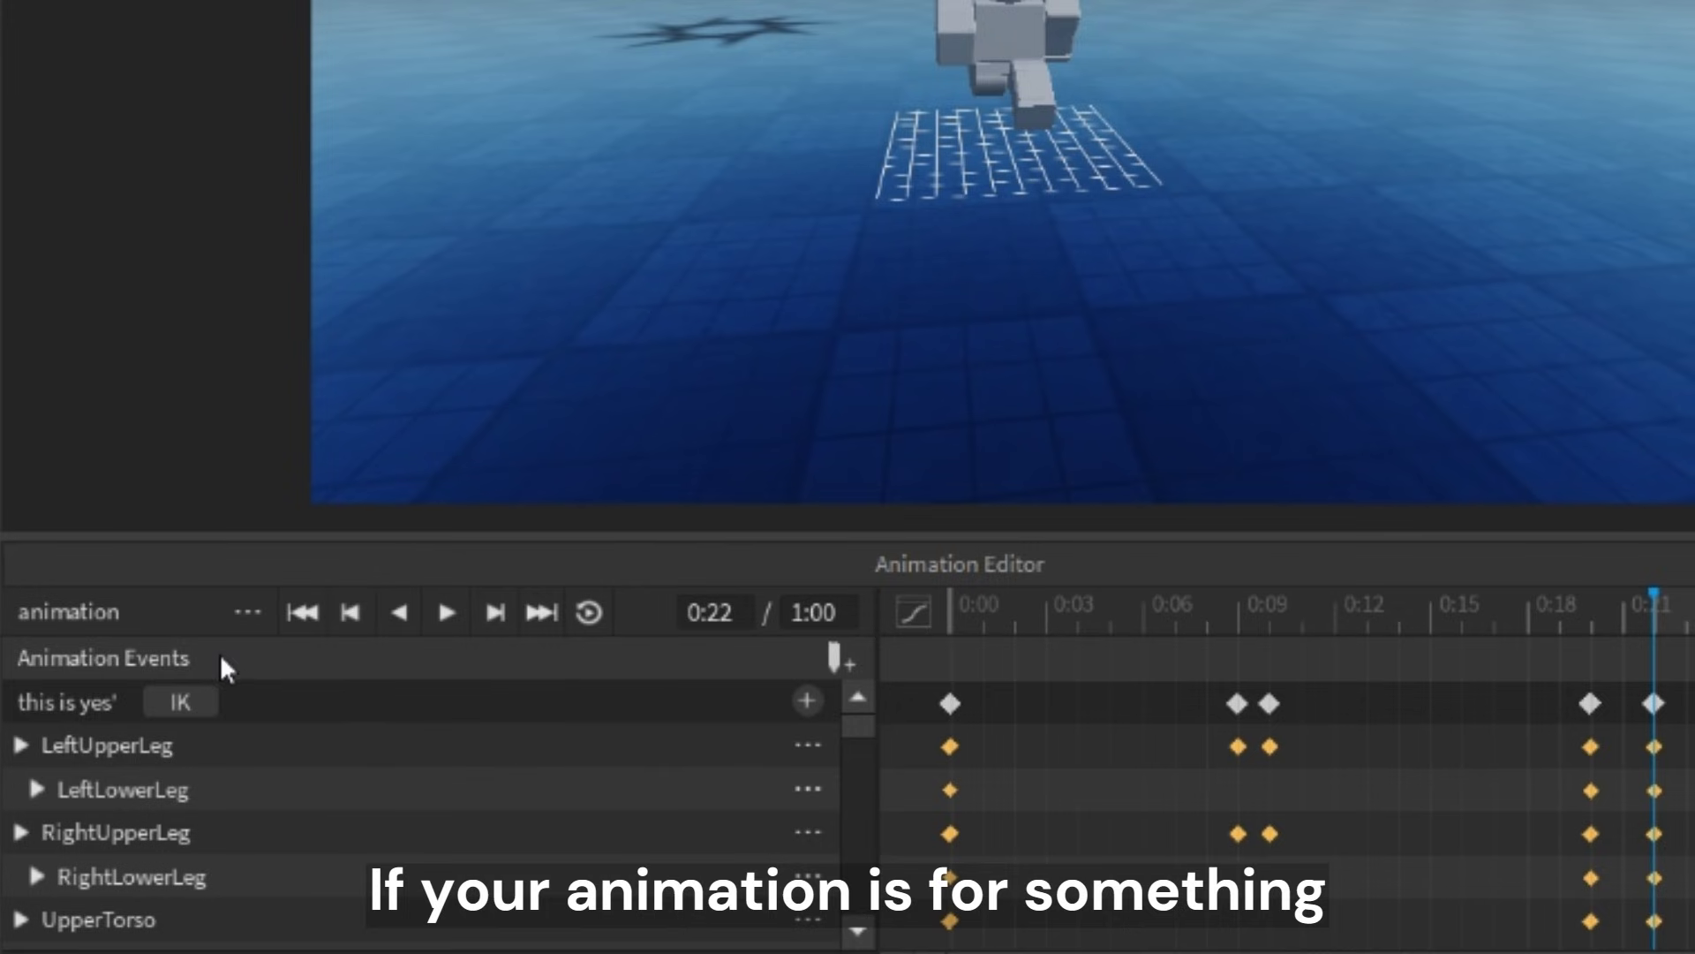
click(256, 612)
click(262, 616)
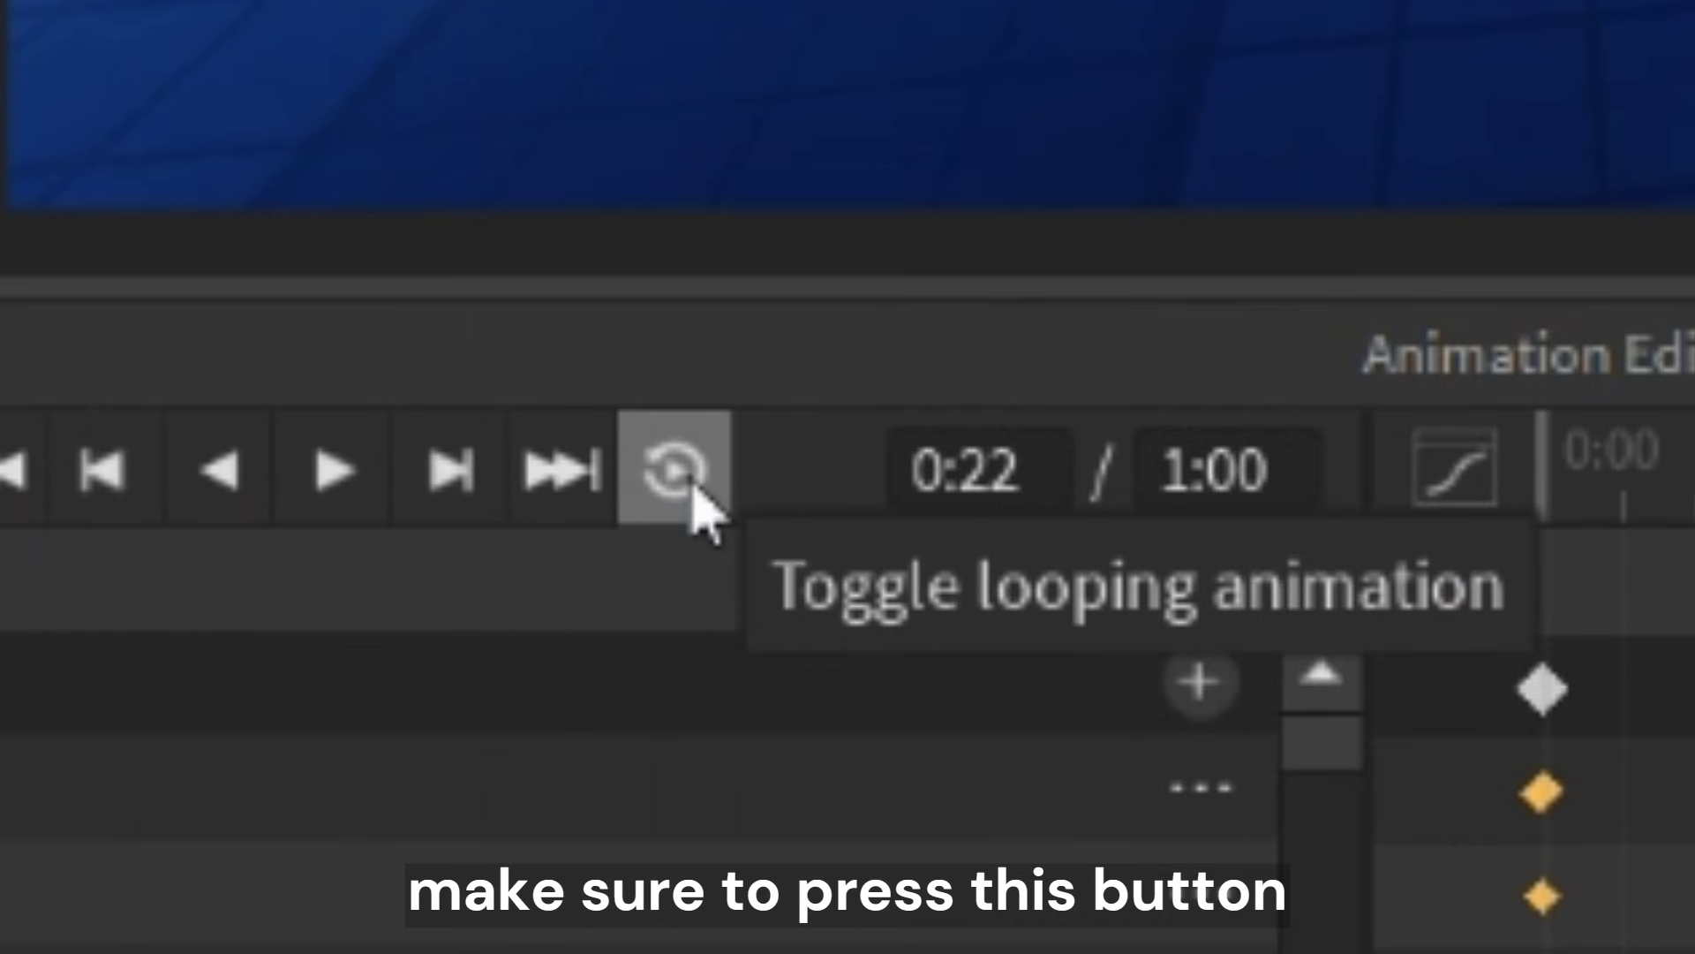
click(697, 508)
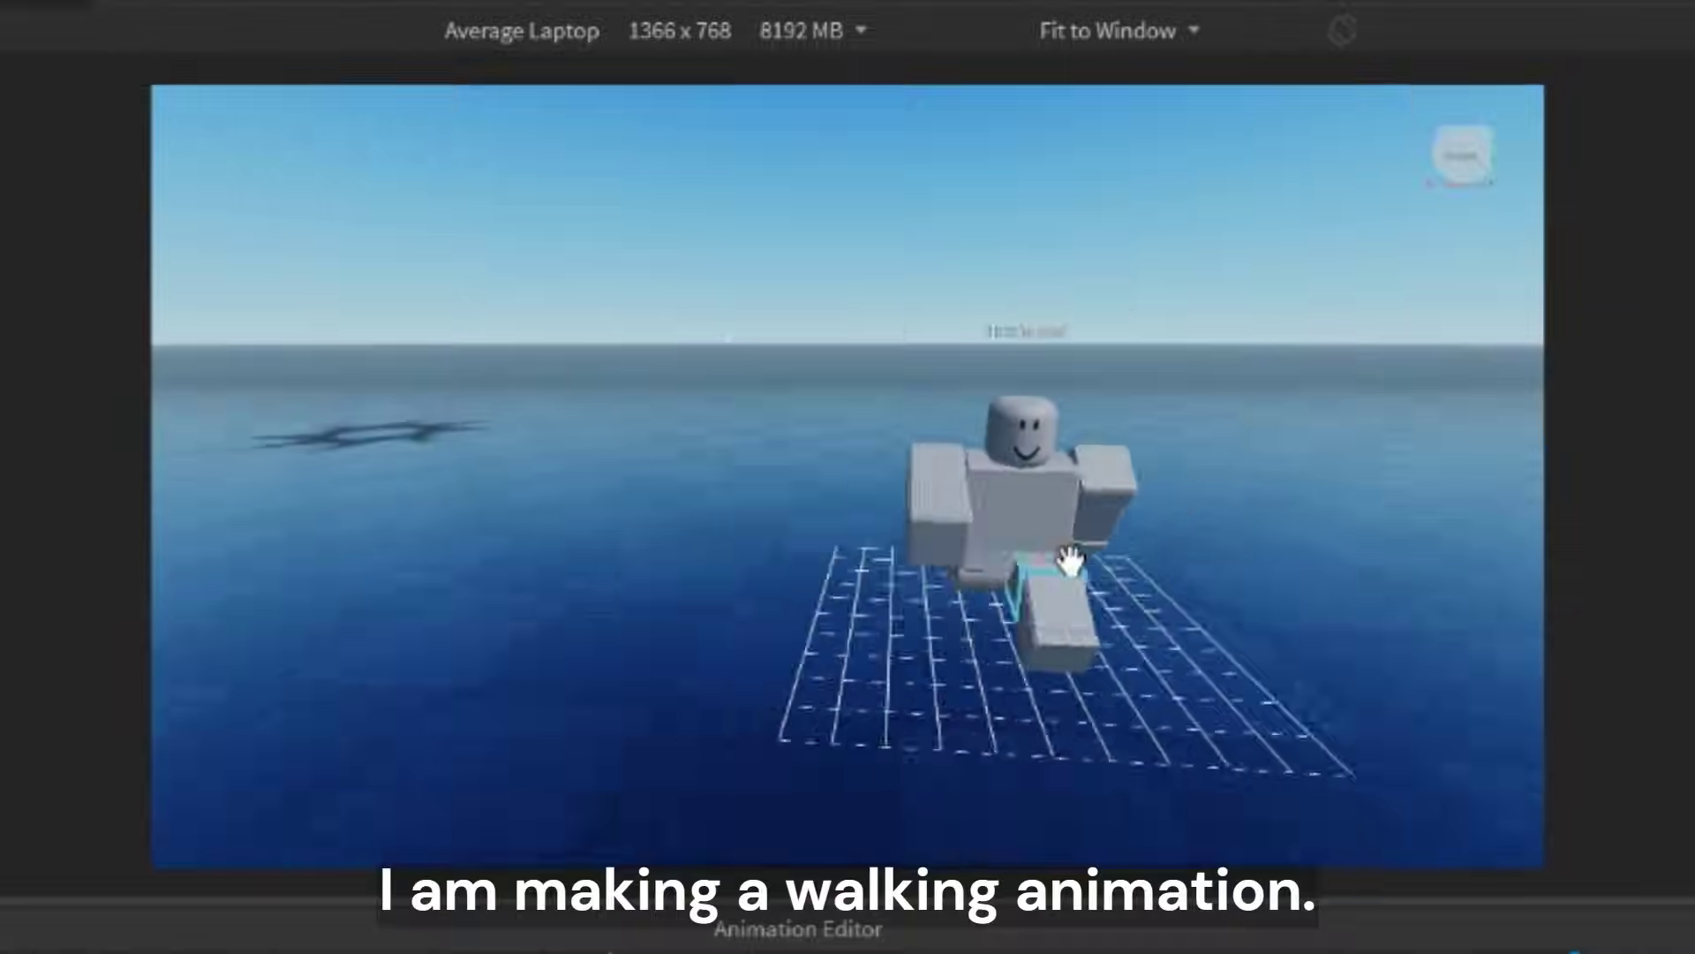
scroll(1070, 560, up, 5)
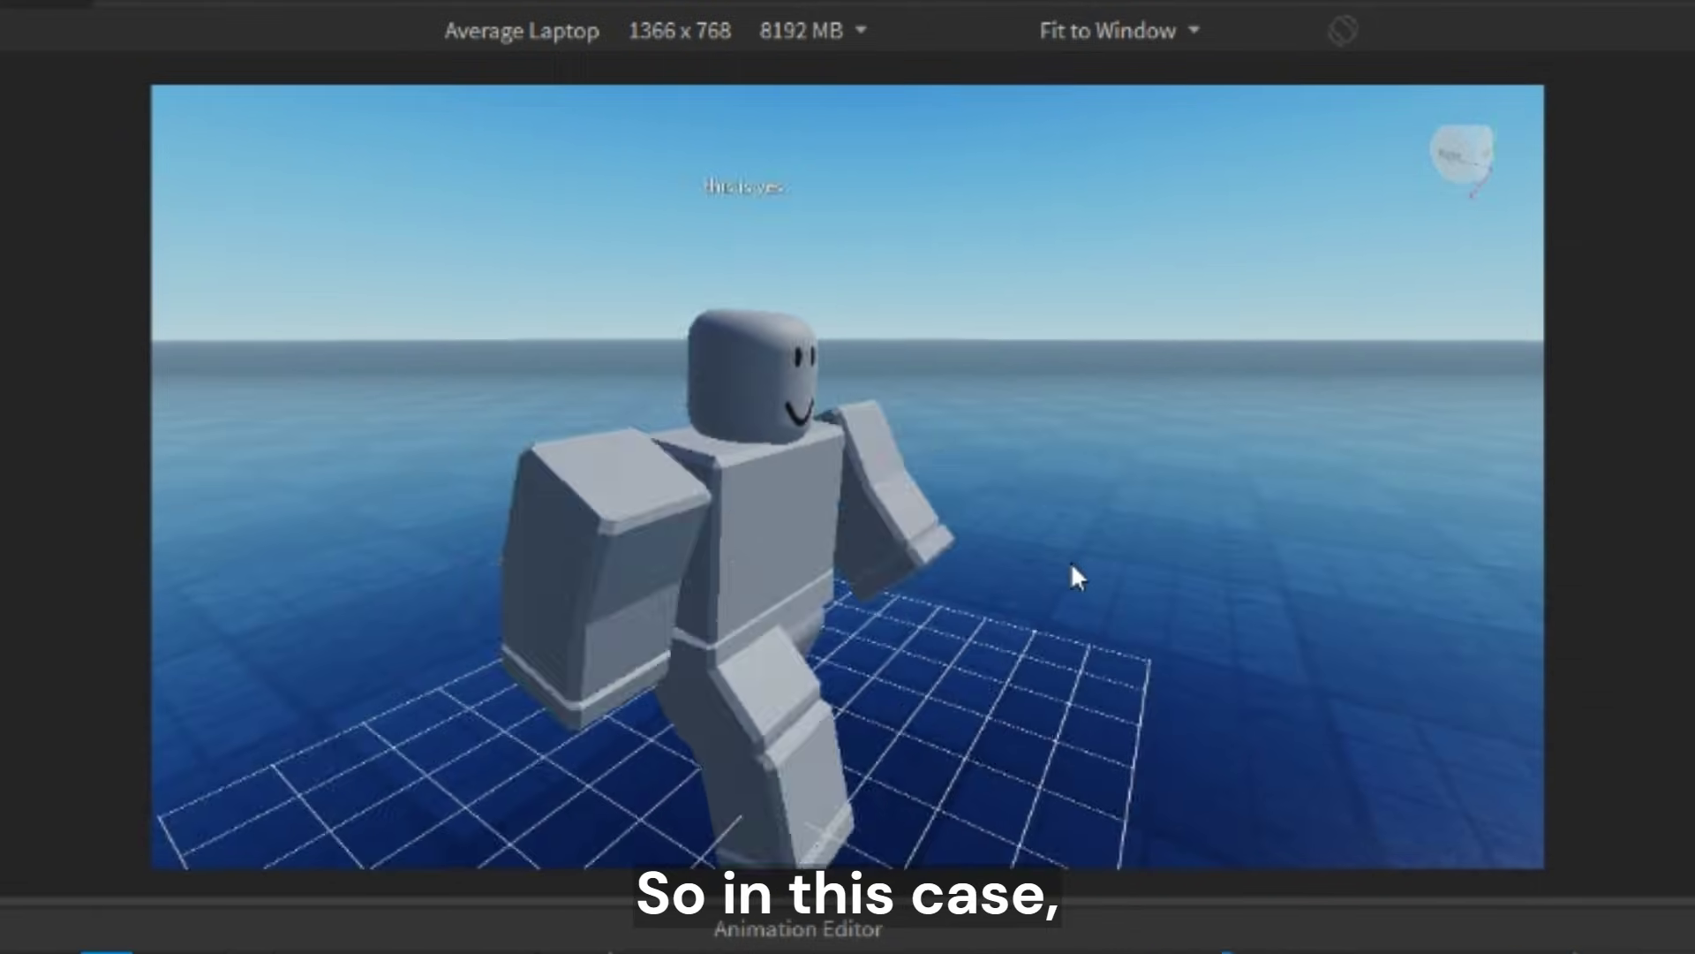
scroll(1070, 560, down, 3)
right_drag(1070, 560, 1070, 560)
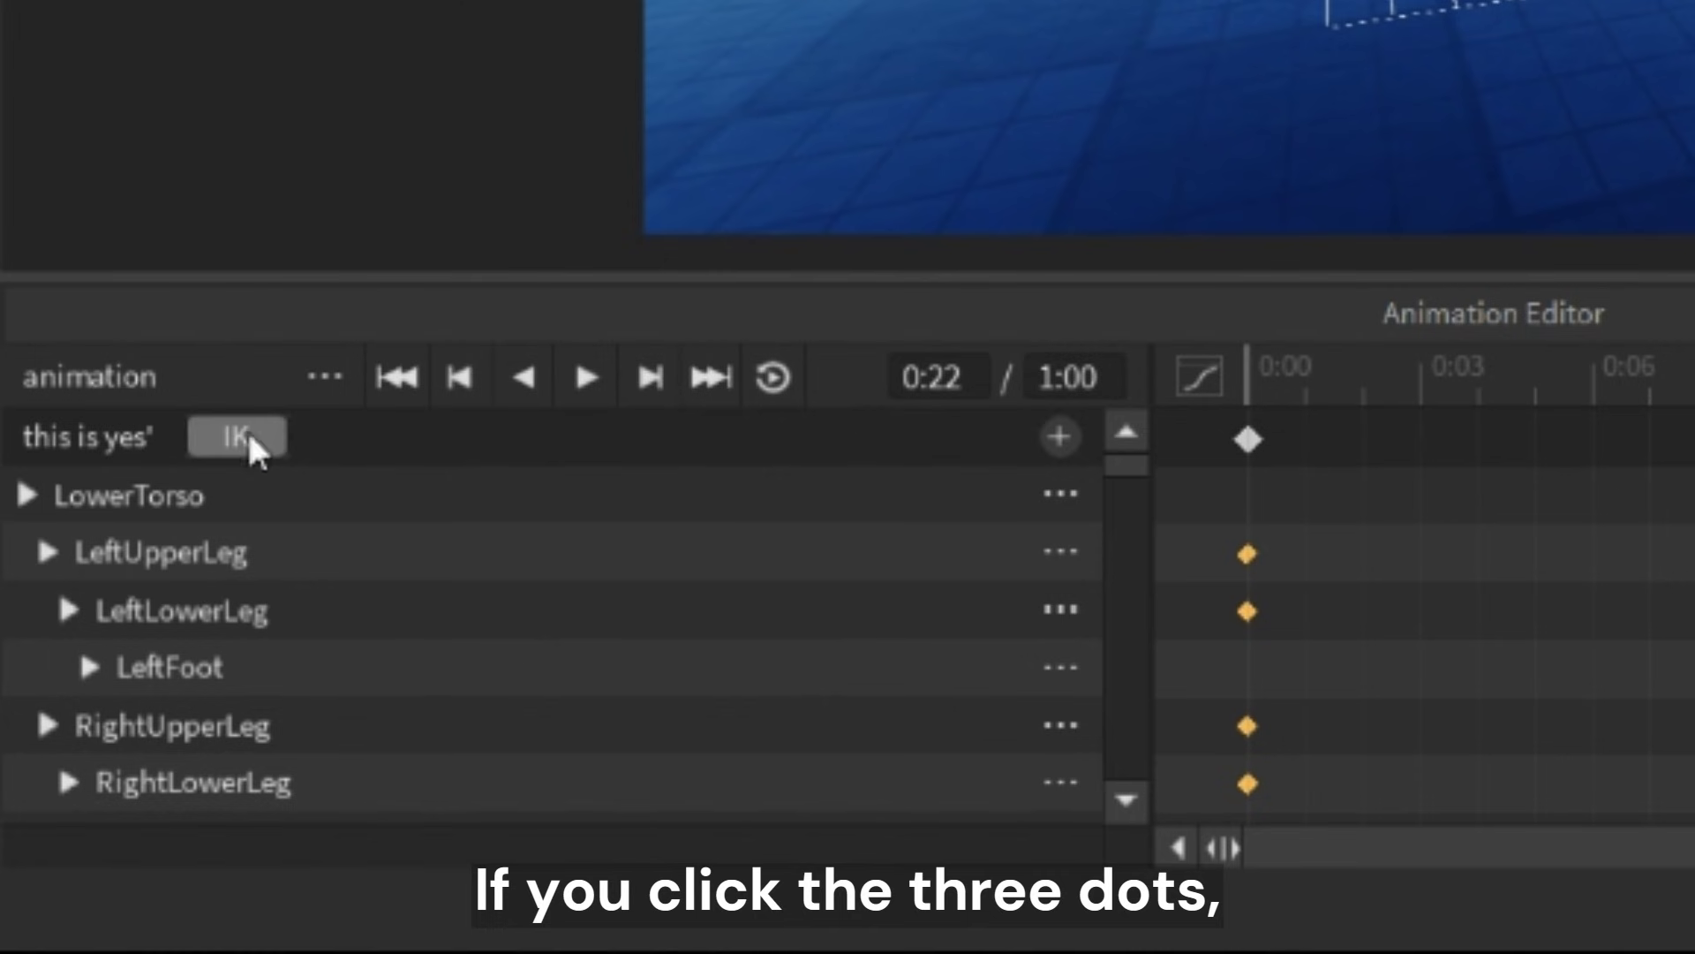
Set the animation's priority to Movement.
click(327, 378)
mouse_move(717, 847)
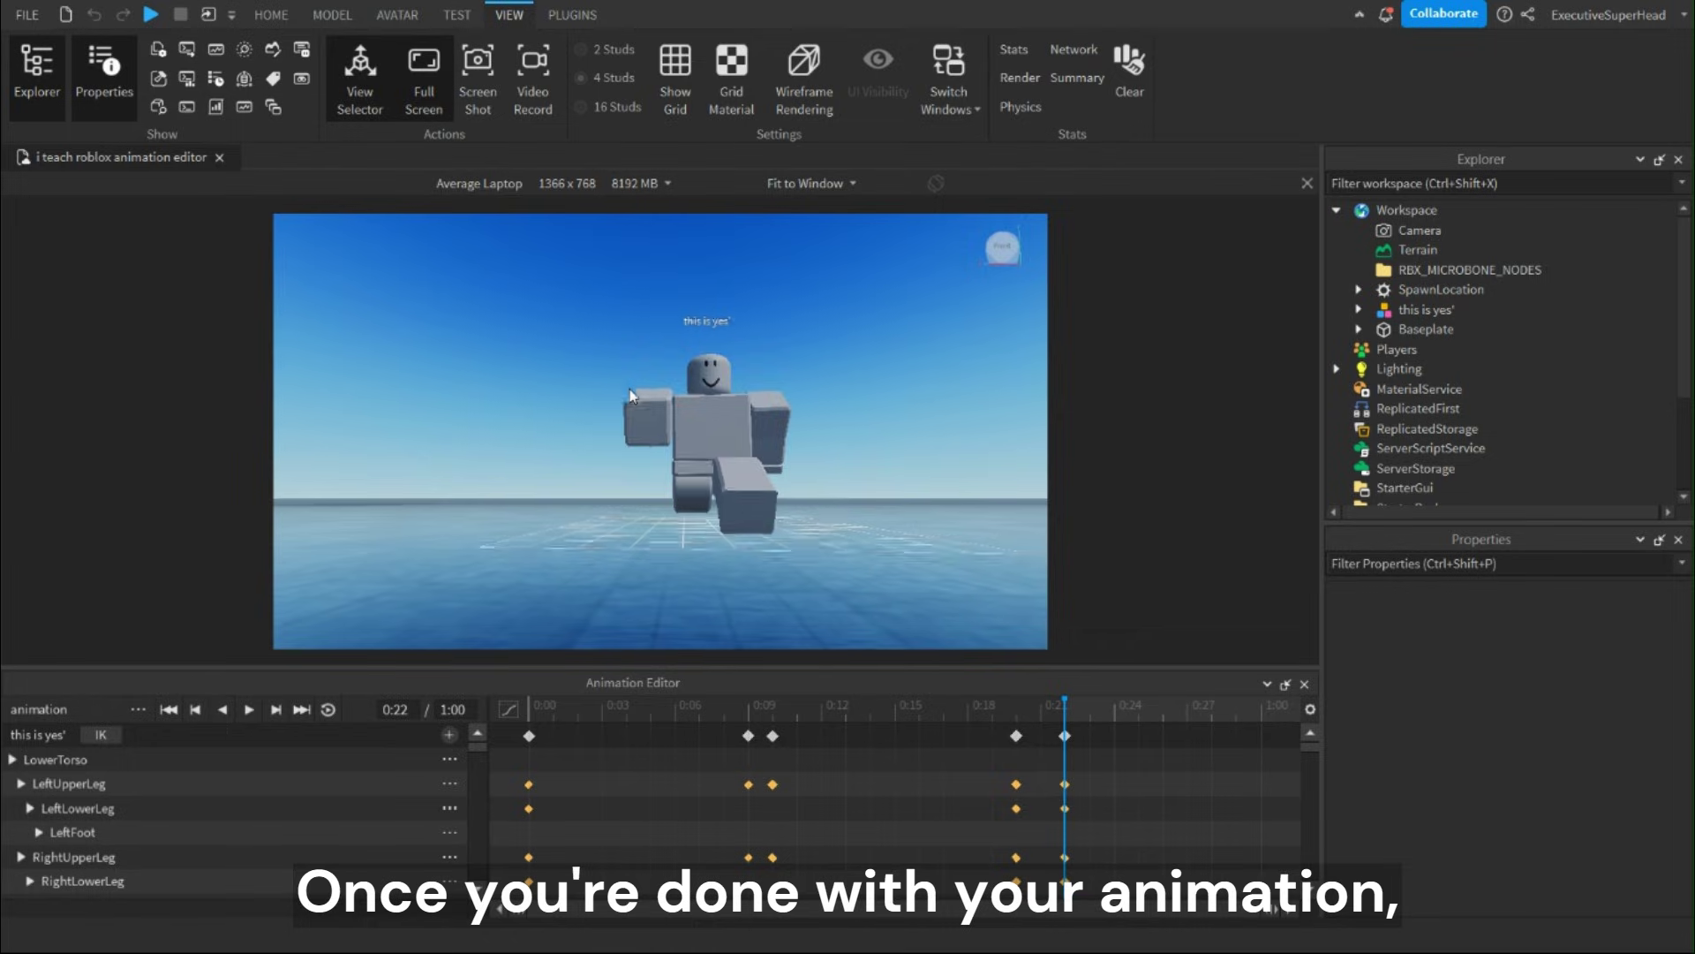
right_drag(630, 396, 631, 394)
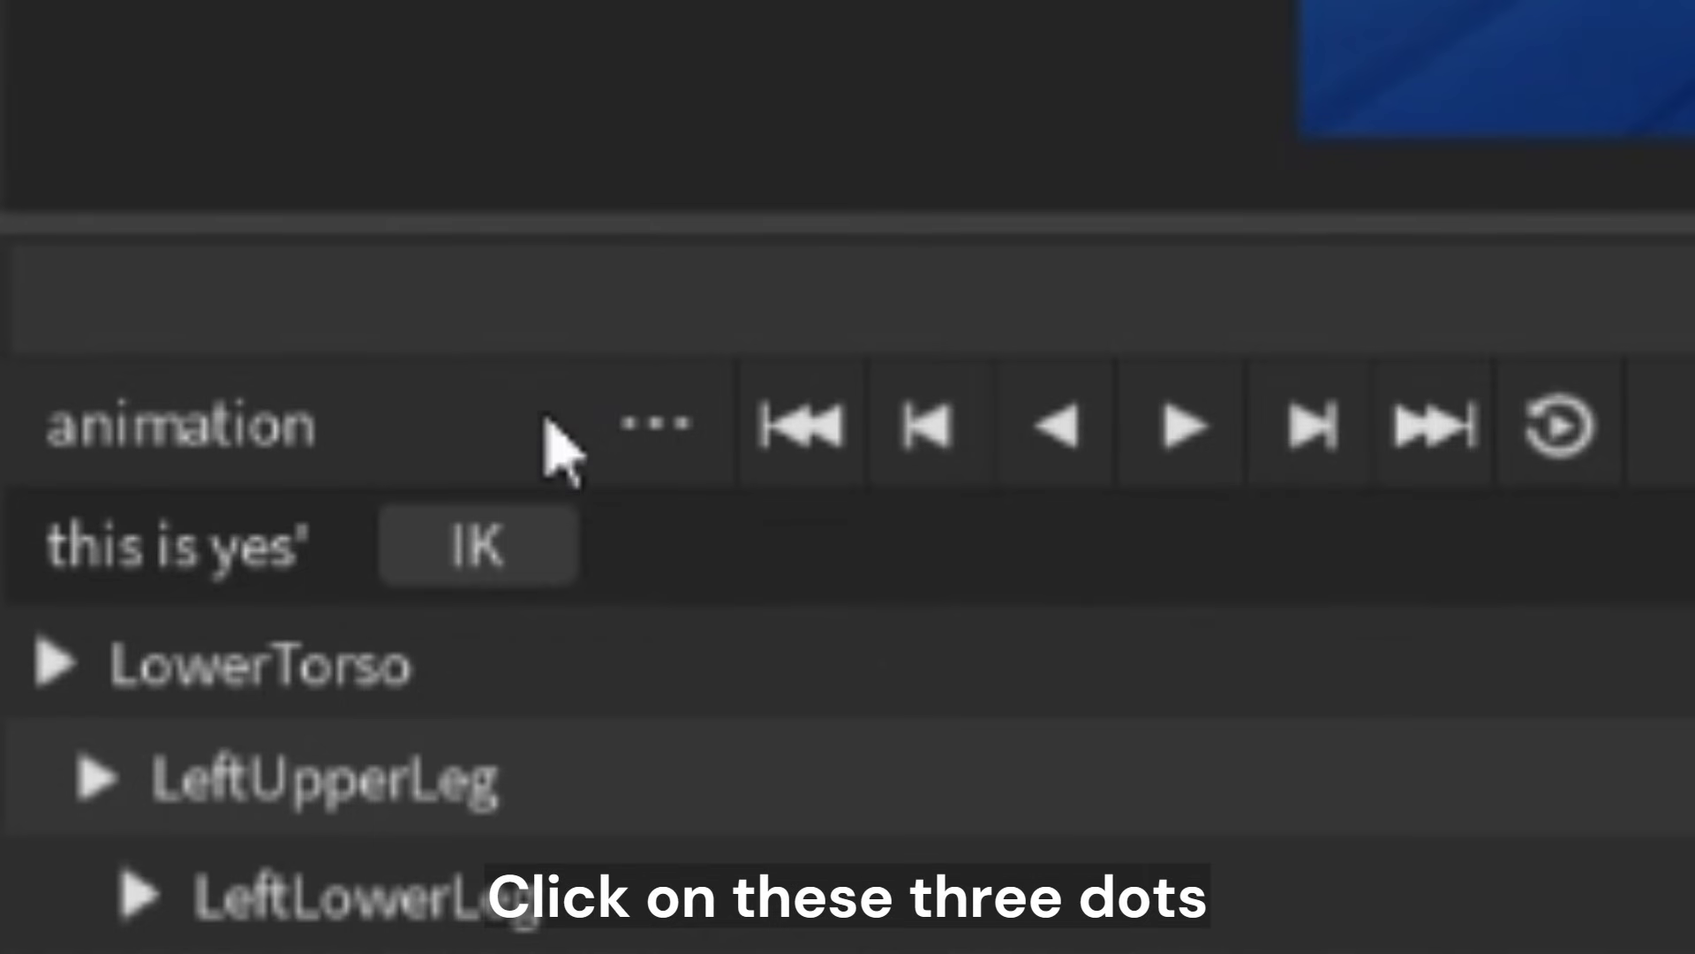
Start publishing the animation to Roblox with the title "walking animation" and the description "i make very good video for very nice viewer".
click(137, 709)
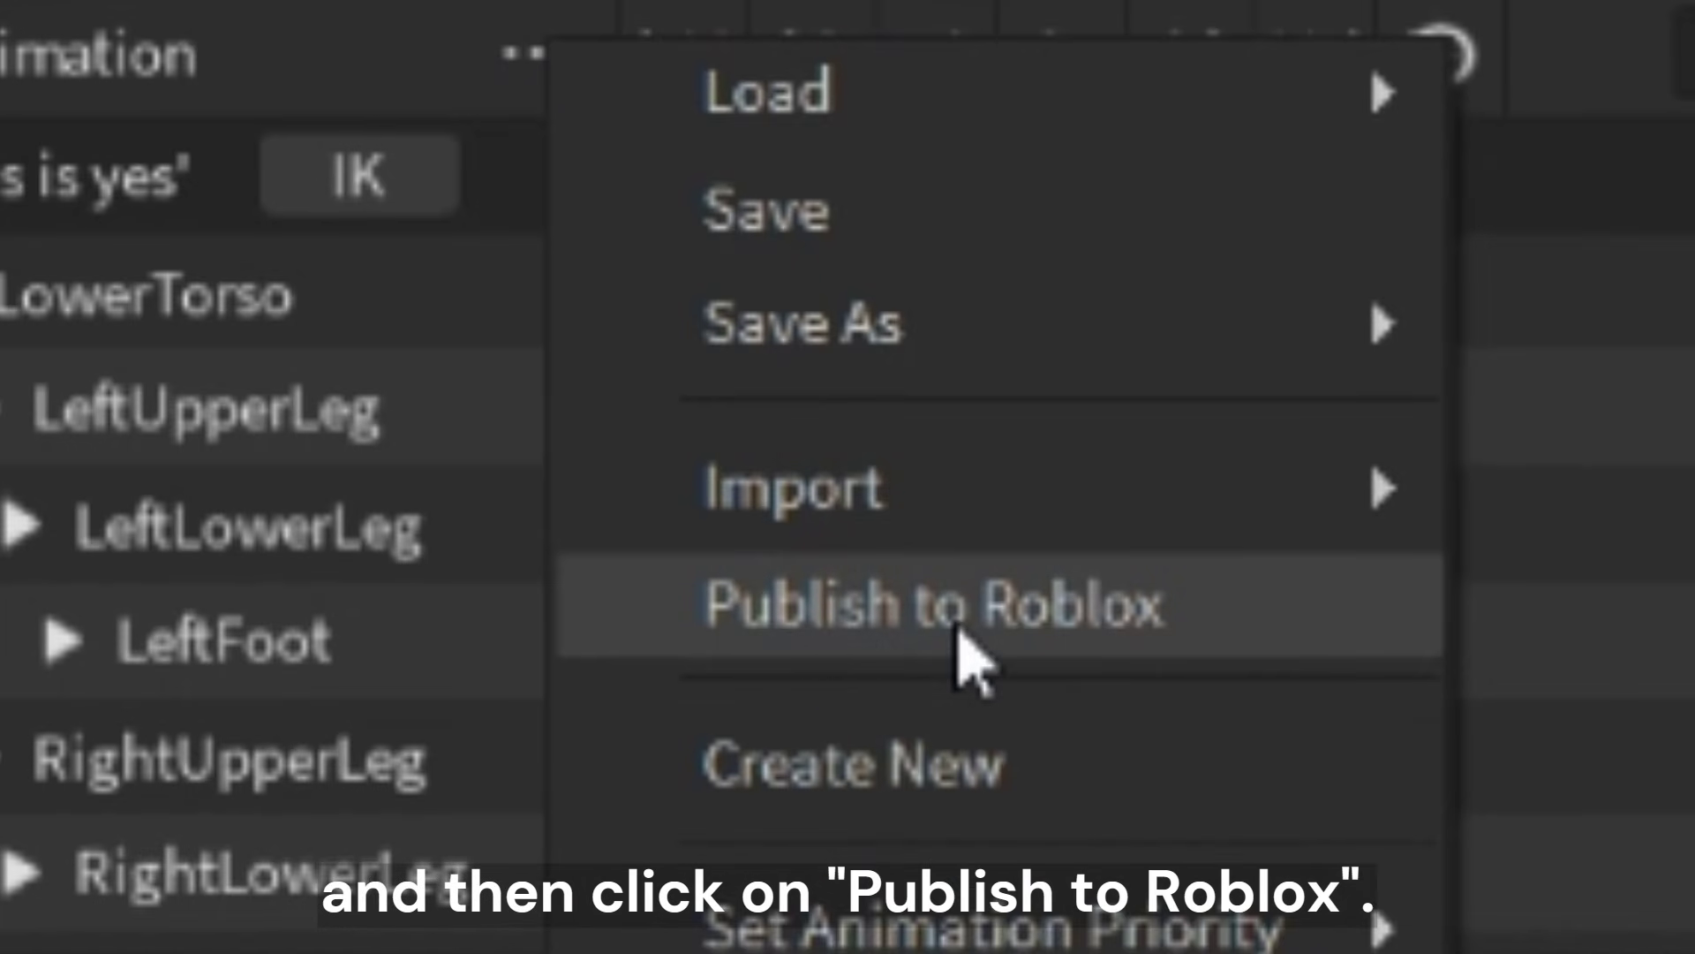
click(957, 627)
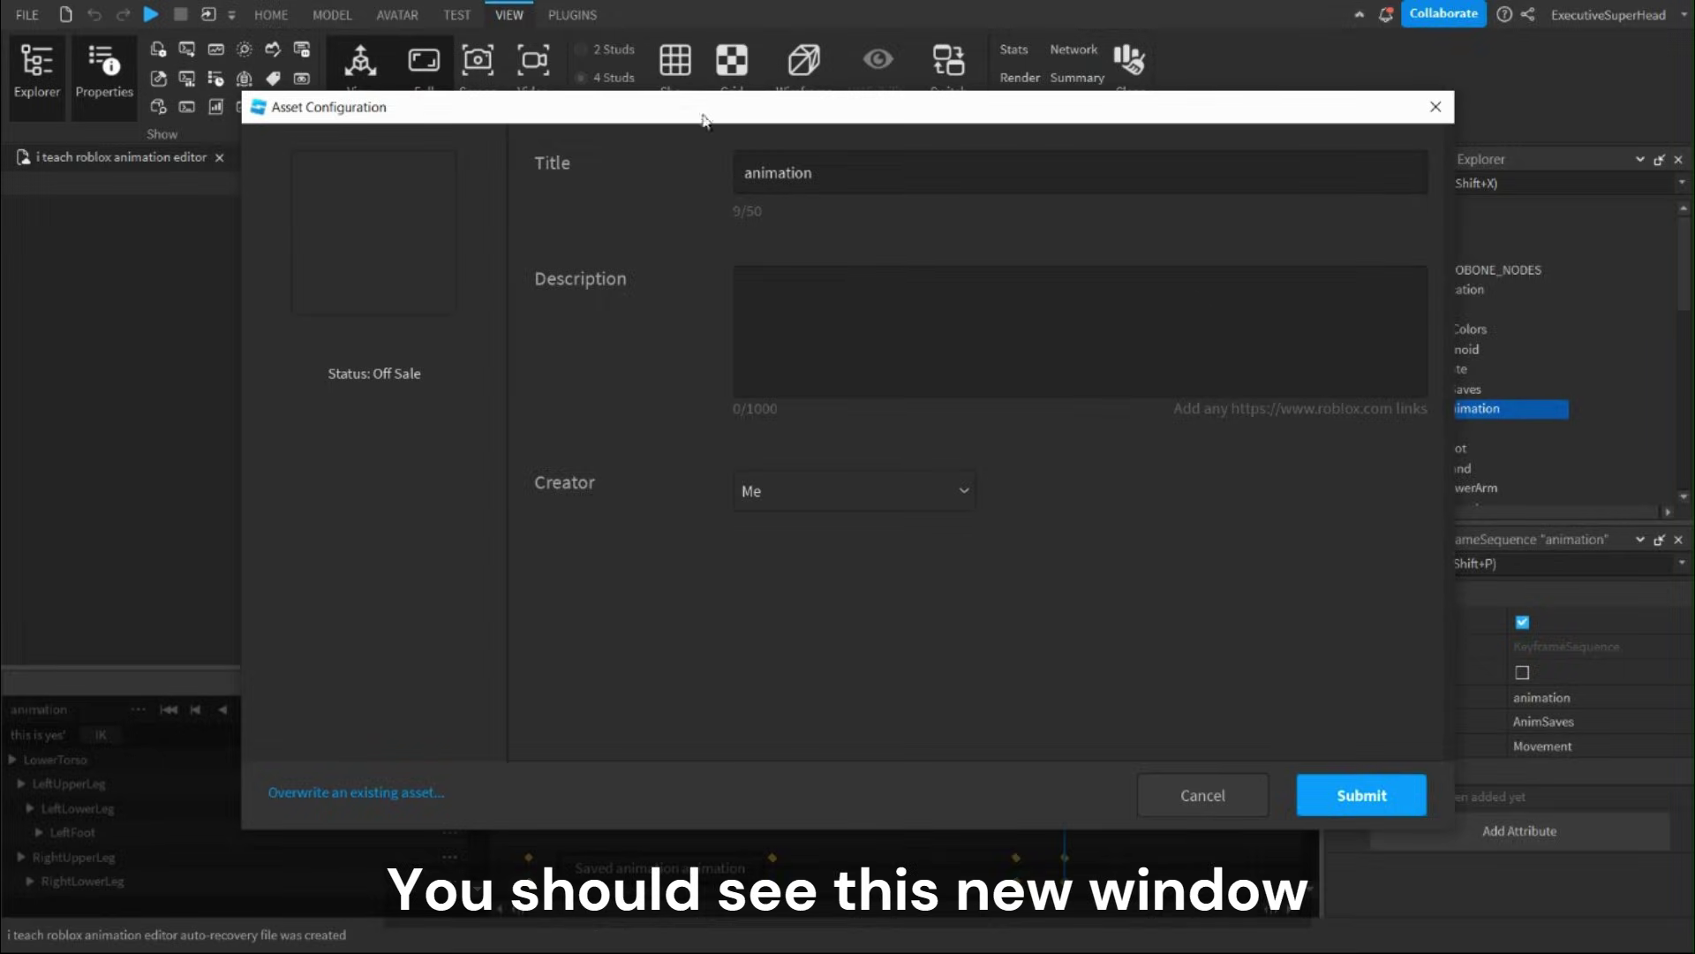
drag(704, 120, 590, 103)
click(713, 162)
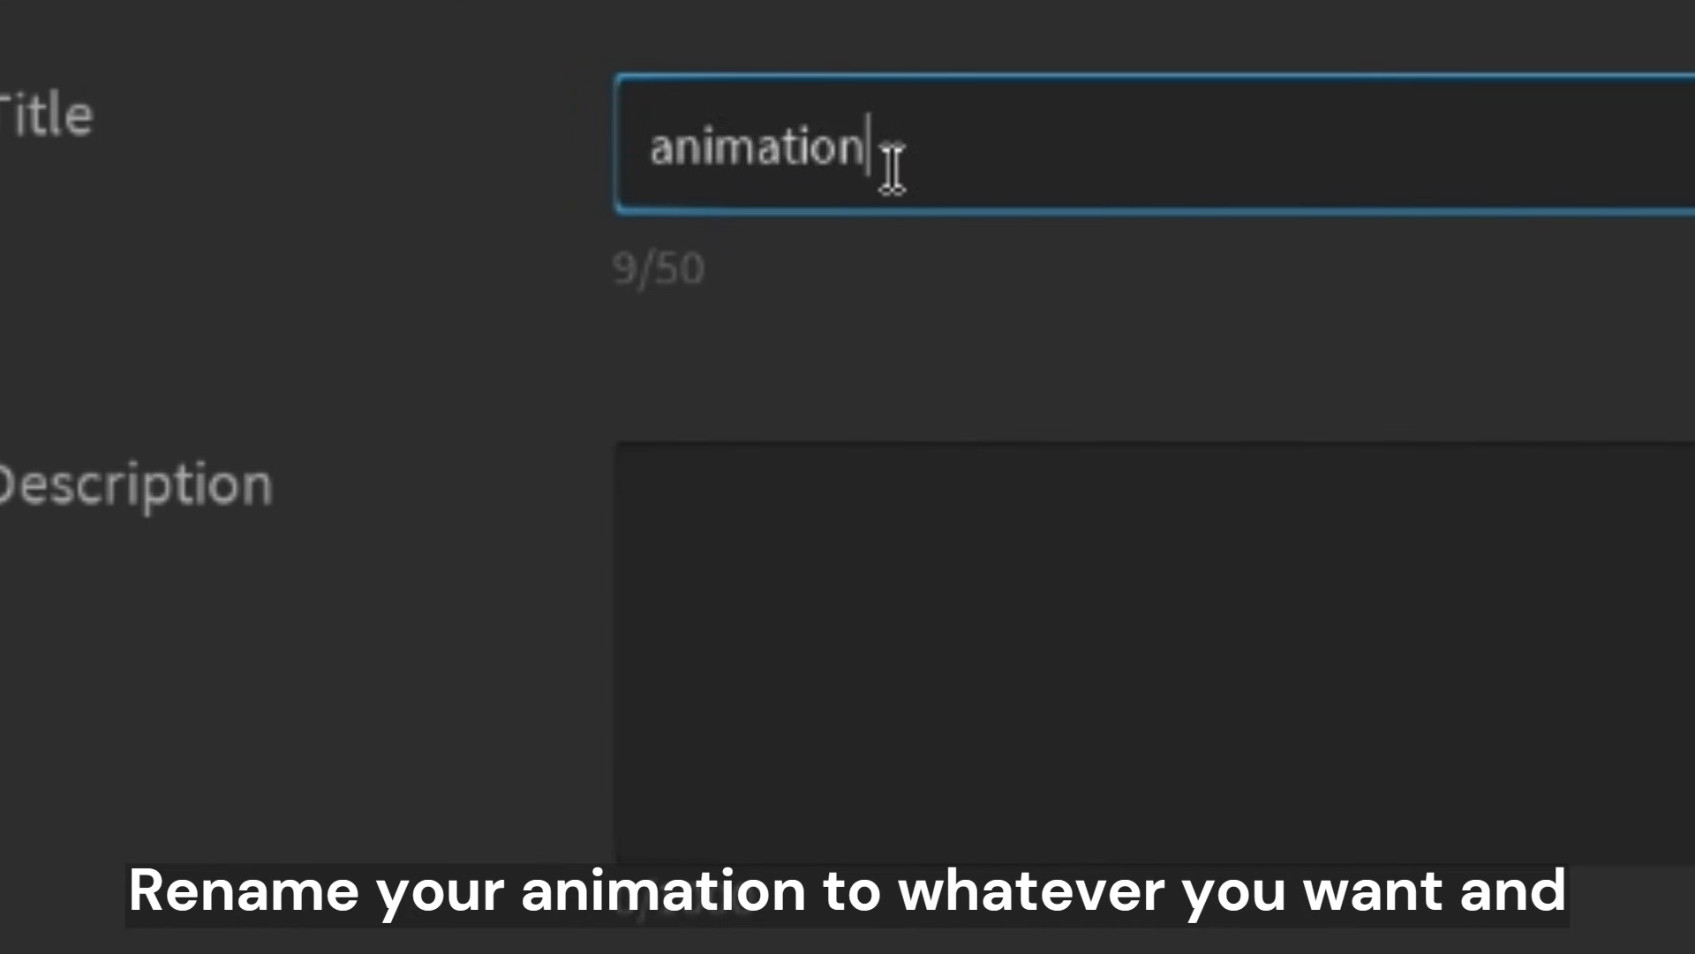
drag(713, 161, 592, 169)
text(walking animation)
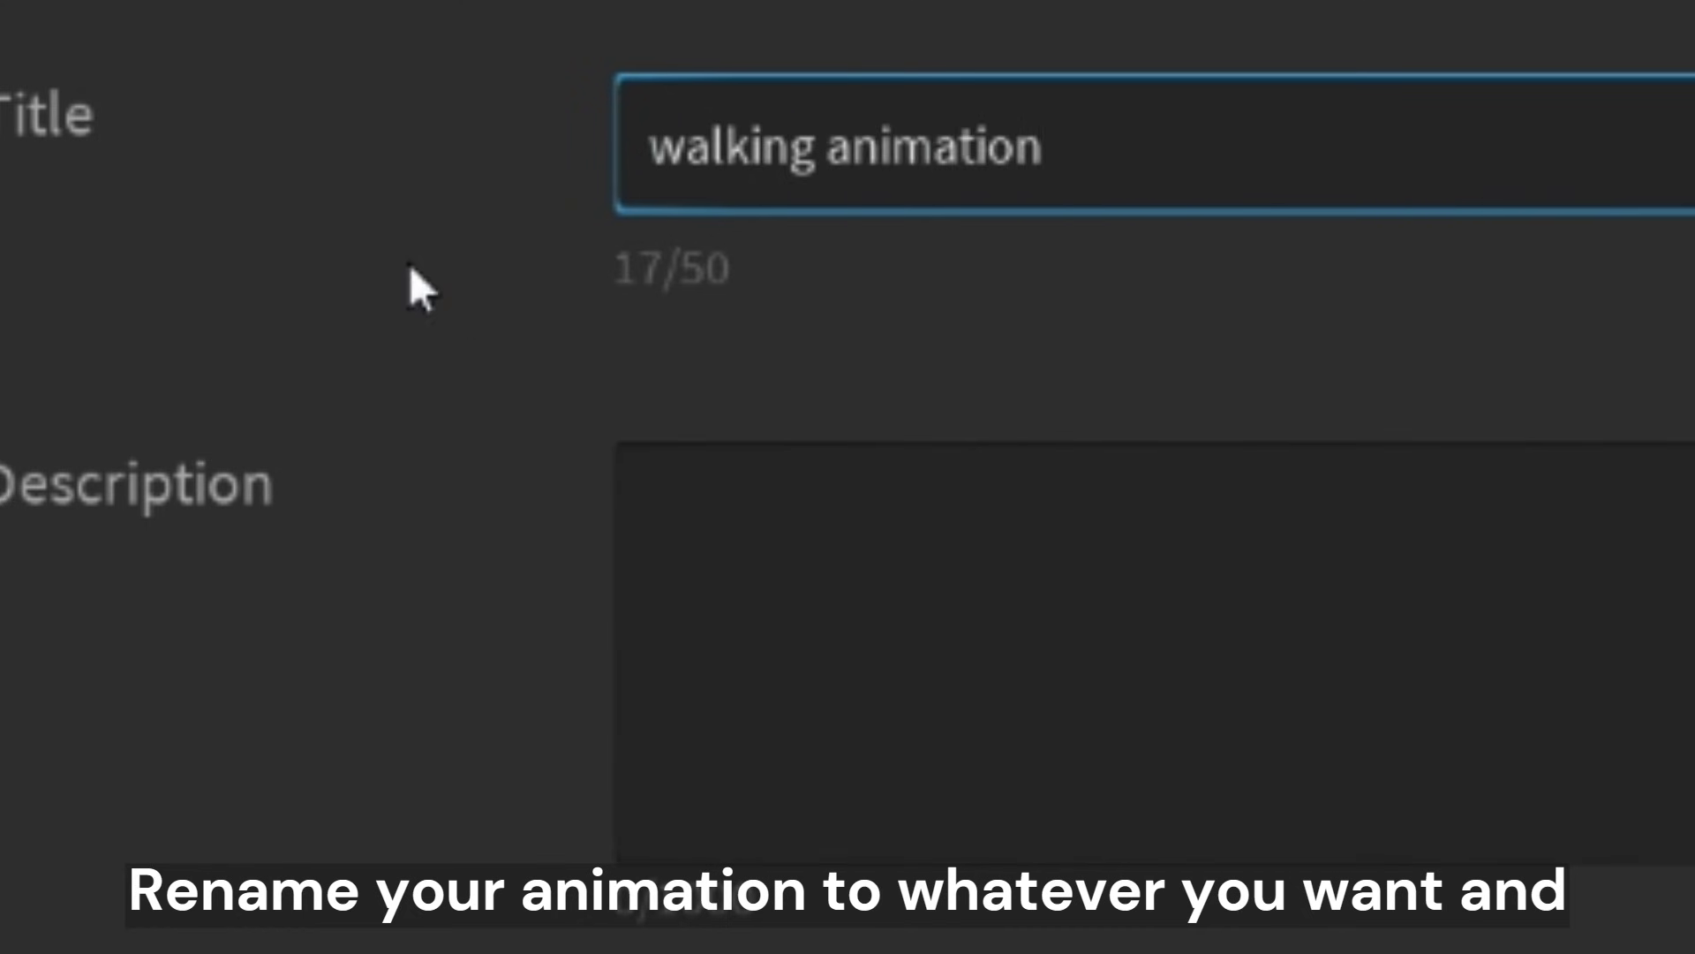
click(1049, 555)
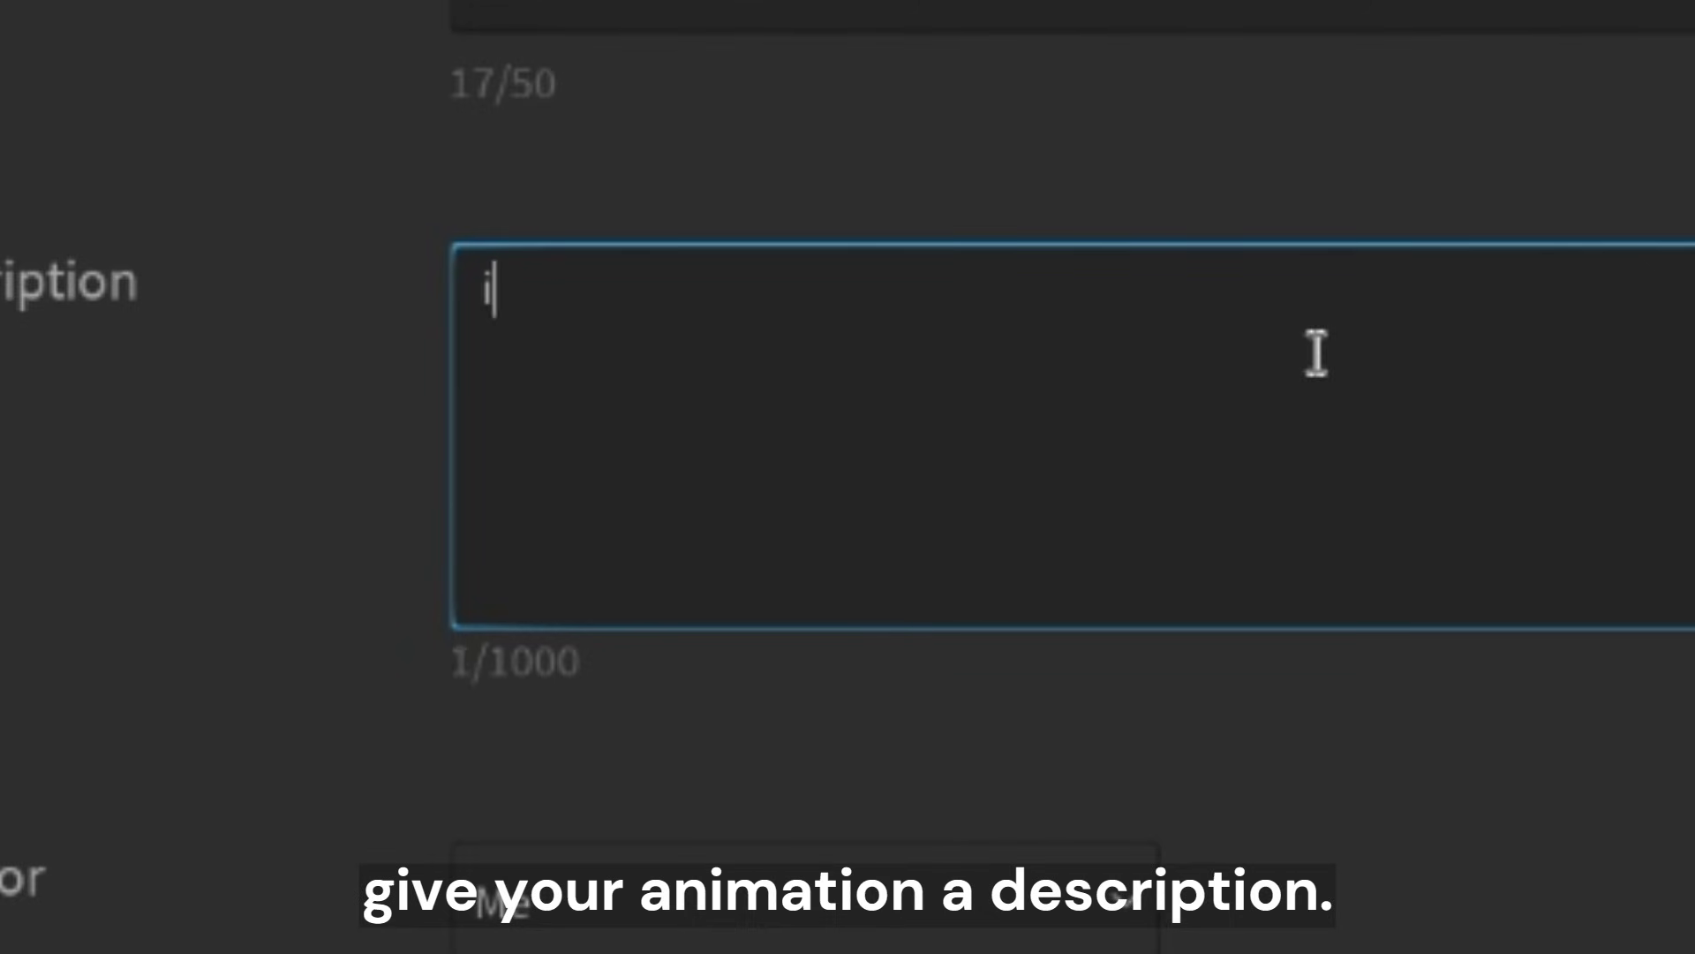
text(i make very good video for very nice viewer)
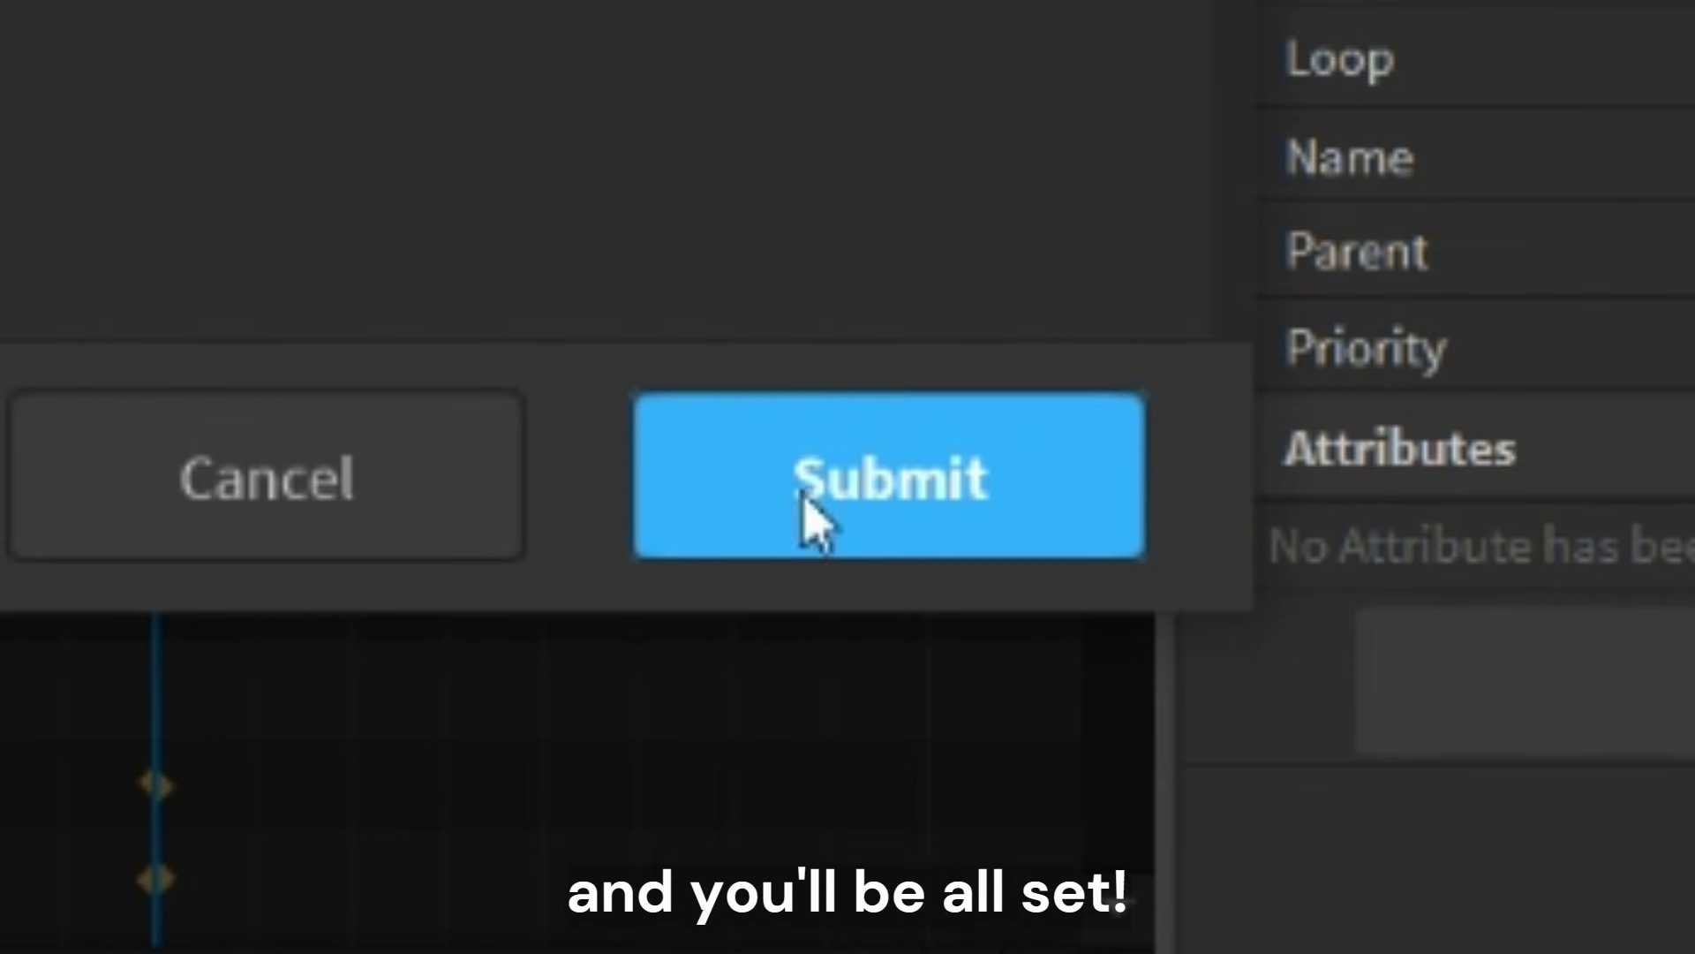
Submit the animation asset and copy its asset ID.
click(1229, 789)
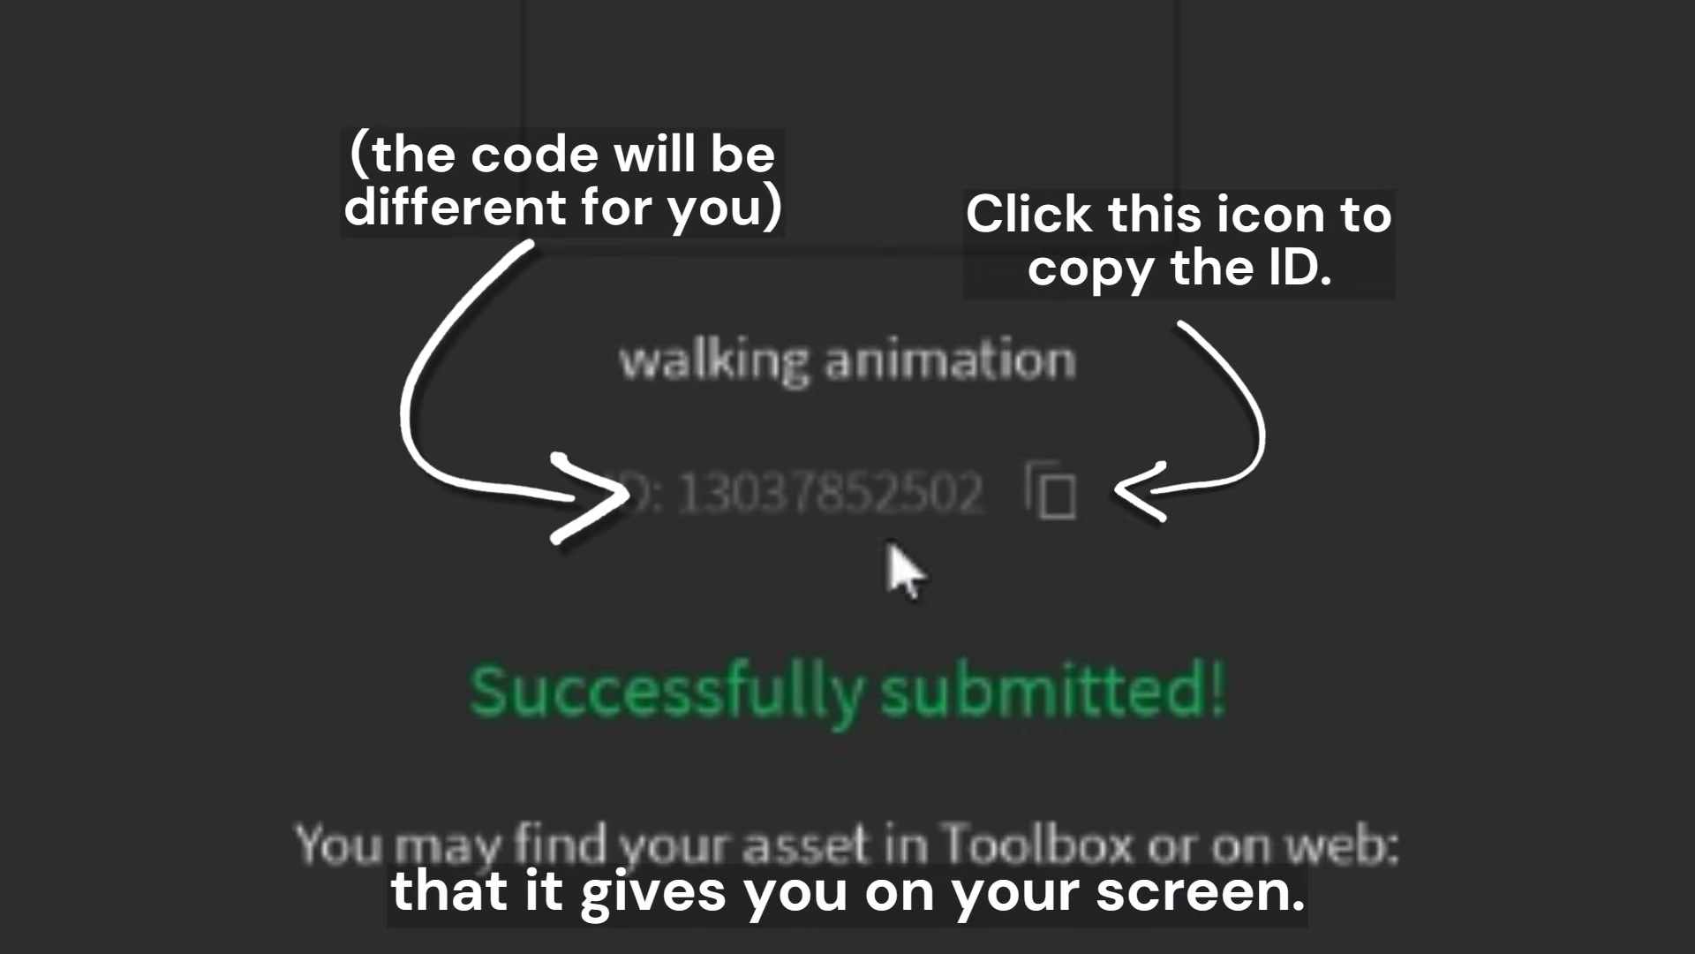
click(1073, 494)
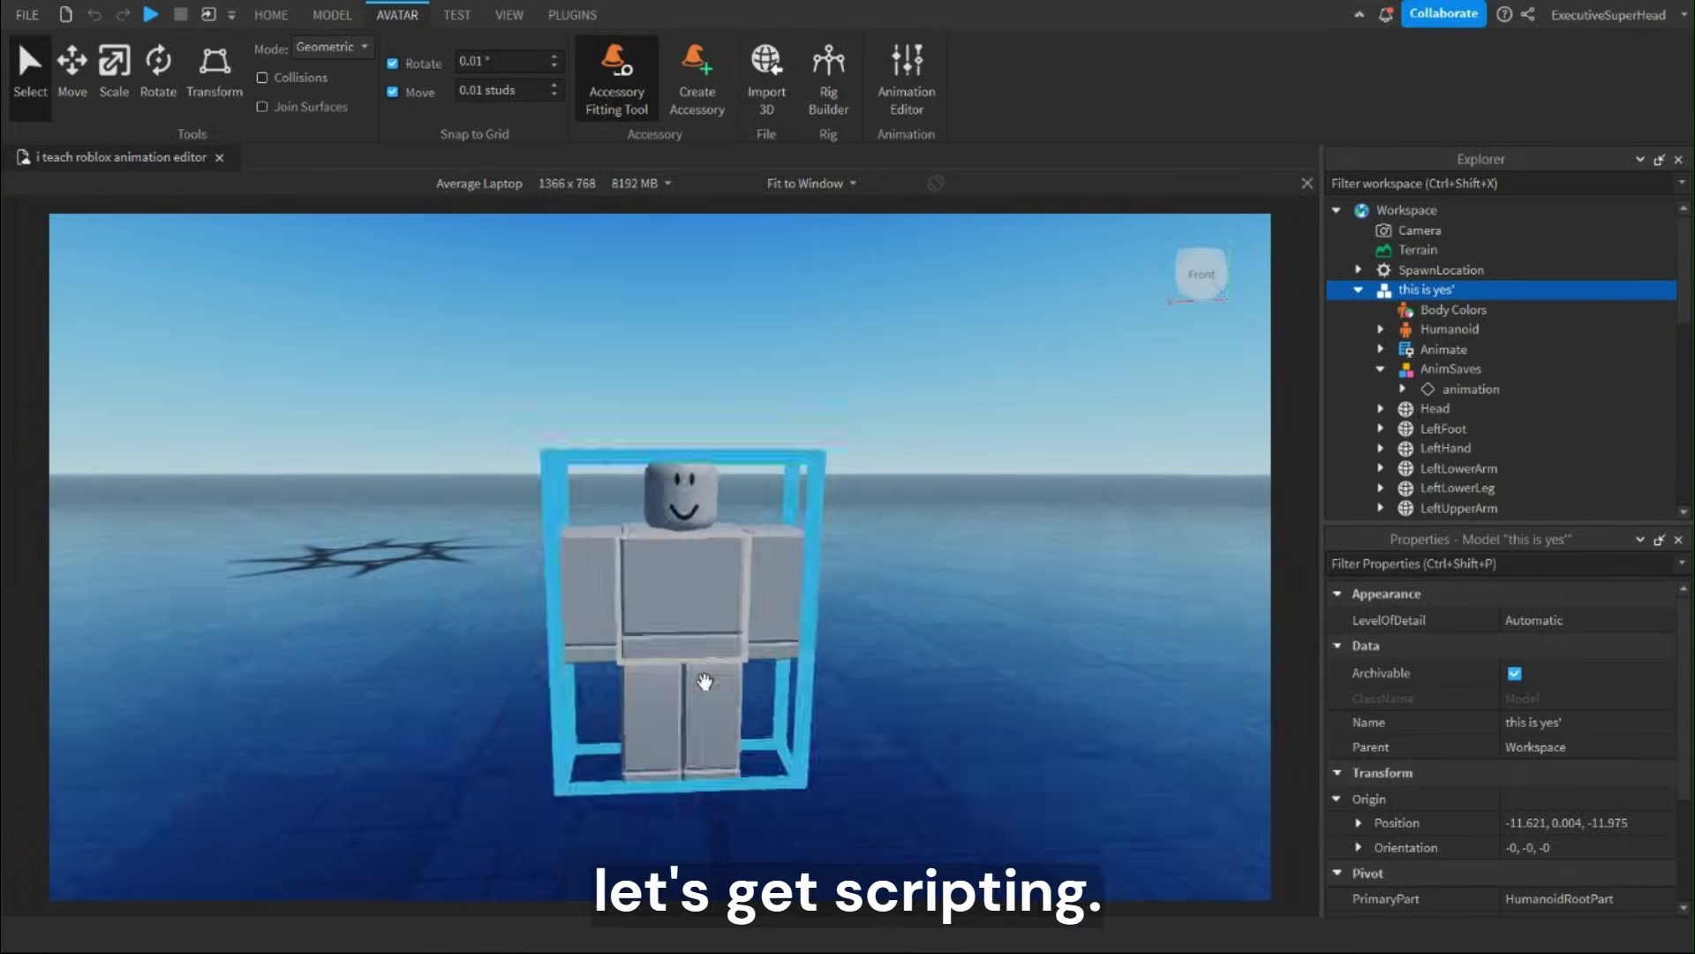
Insert a Script into the rig model "this is yes'".
scroll(704, 681, down, 3)
click(272, 15)
mouse_move(1463, 290)
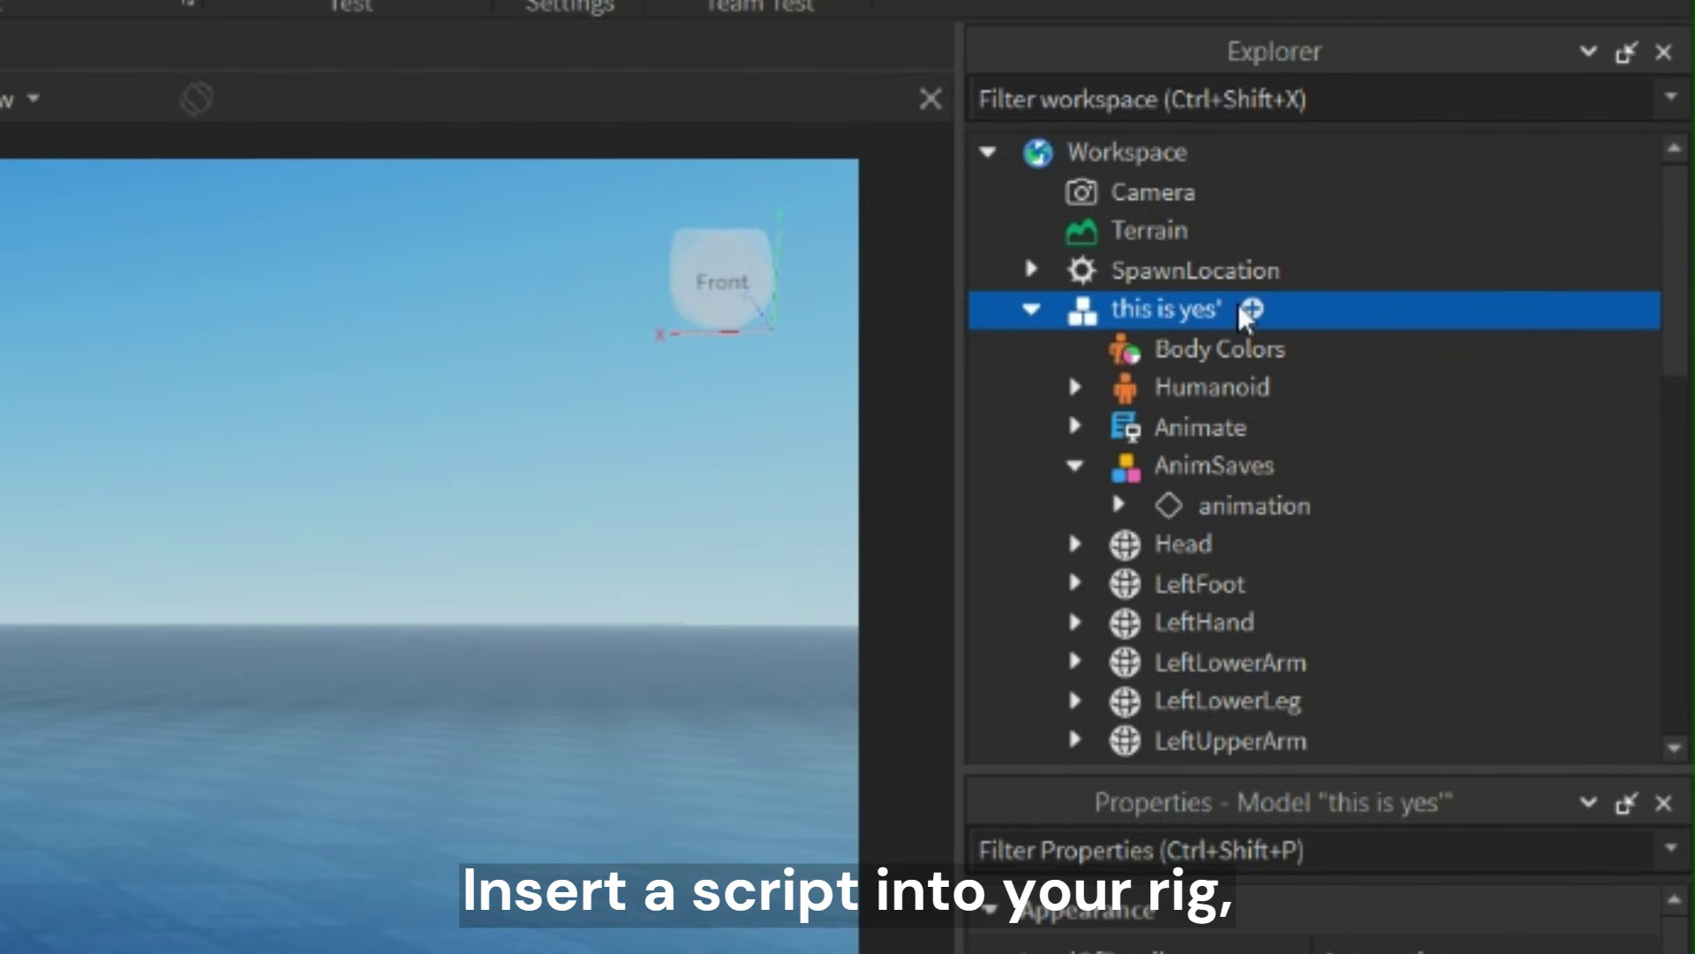
click(1252, 309)
click(1162, 534)
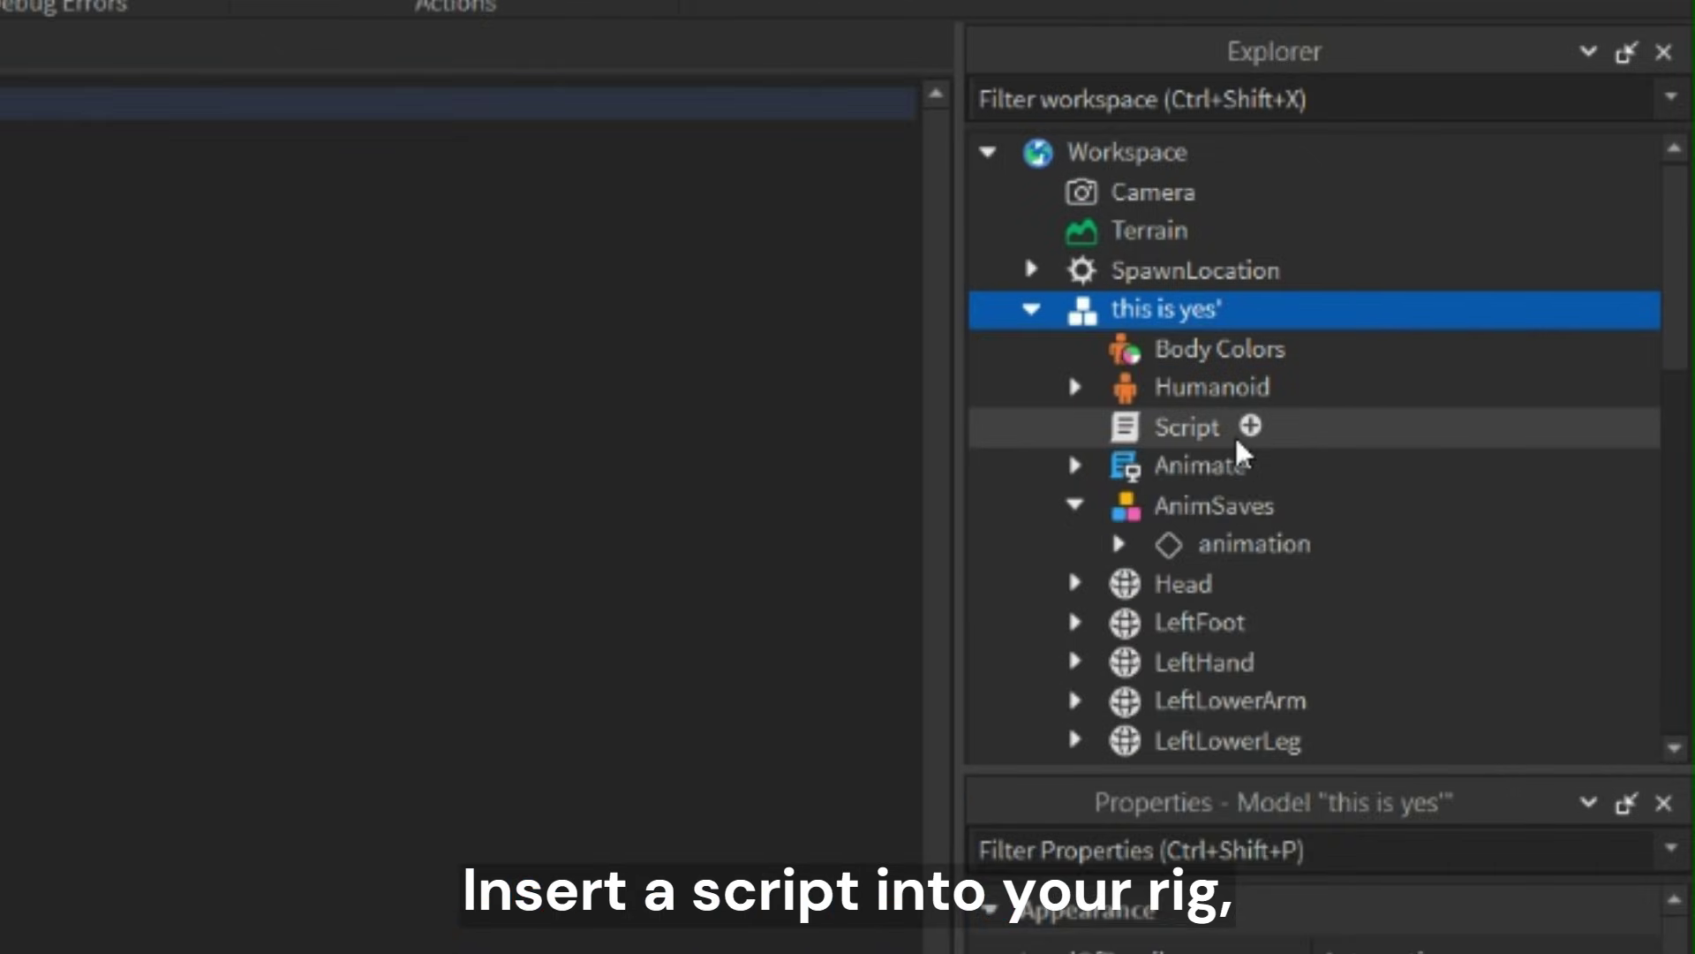
Insert an Animation object into the rig's new Script.
click(1248, 427)
text(a)
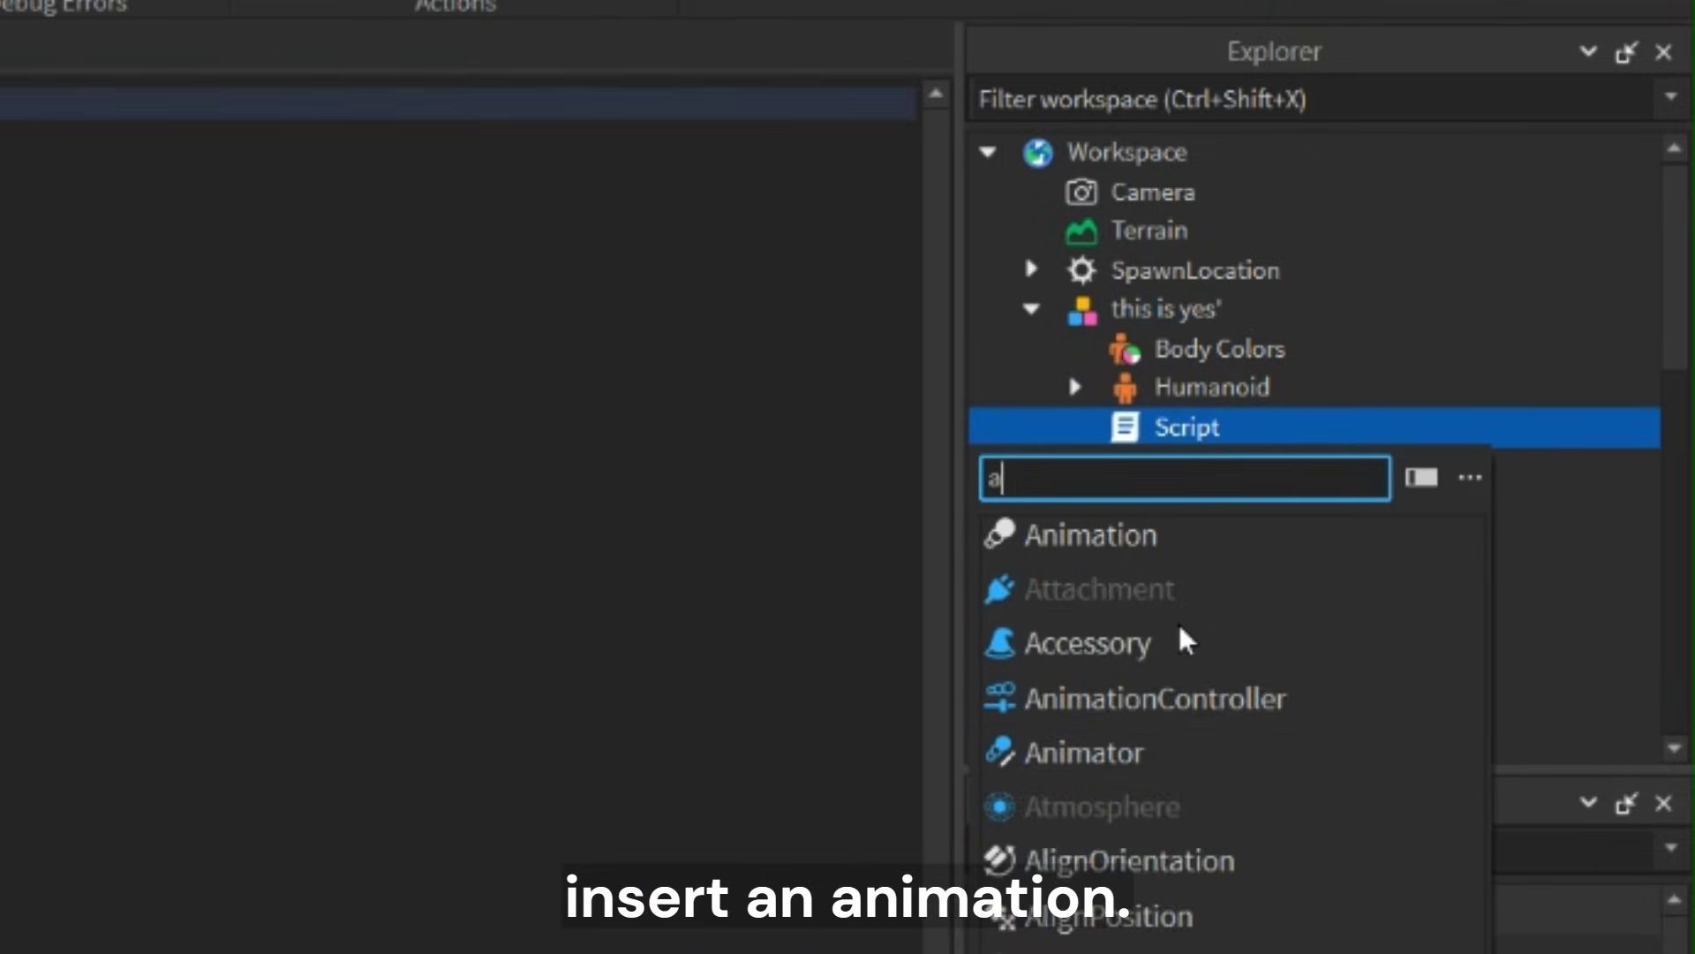
text(nimatino)
key(BackSpace)
key(BackSpace)
click(1132, 546)
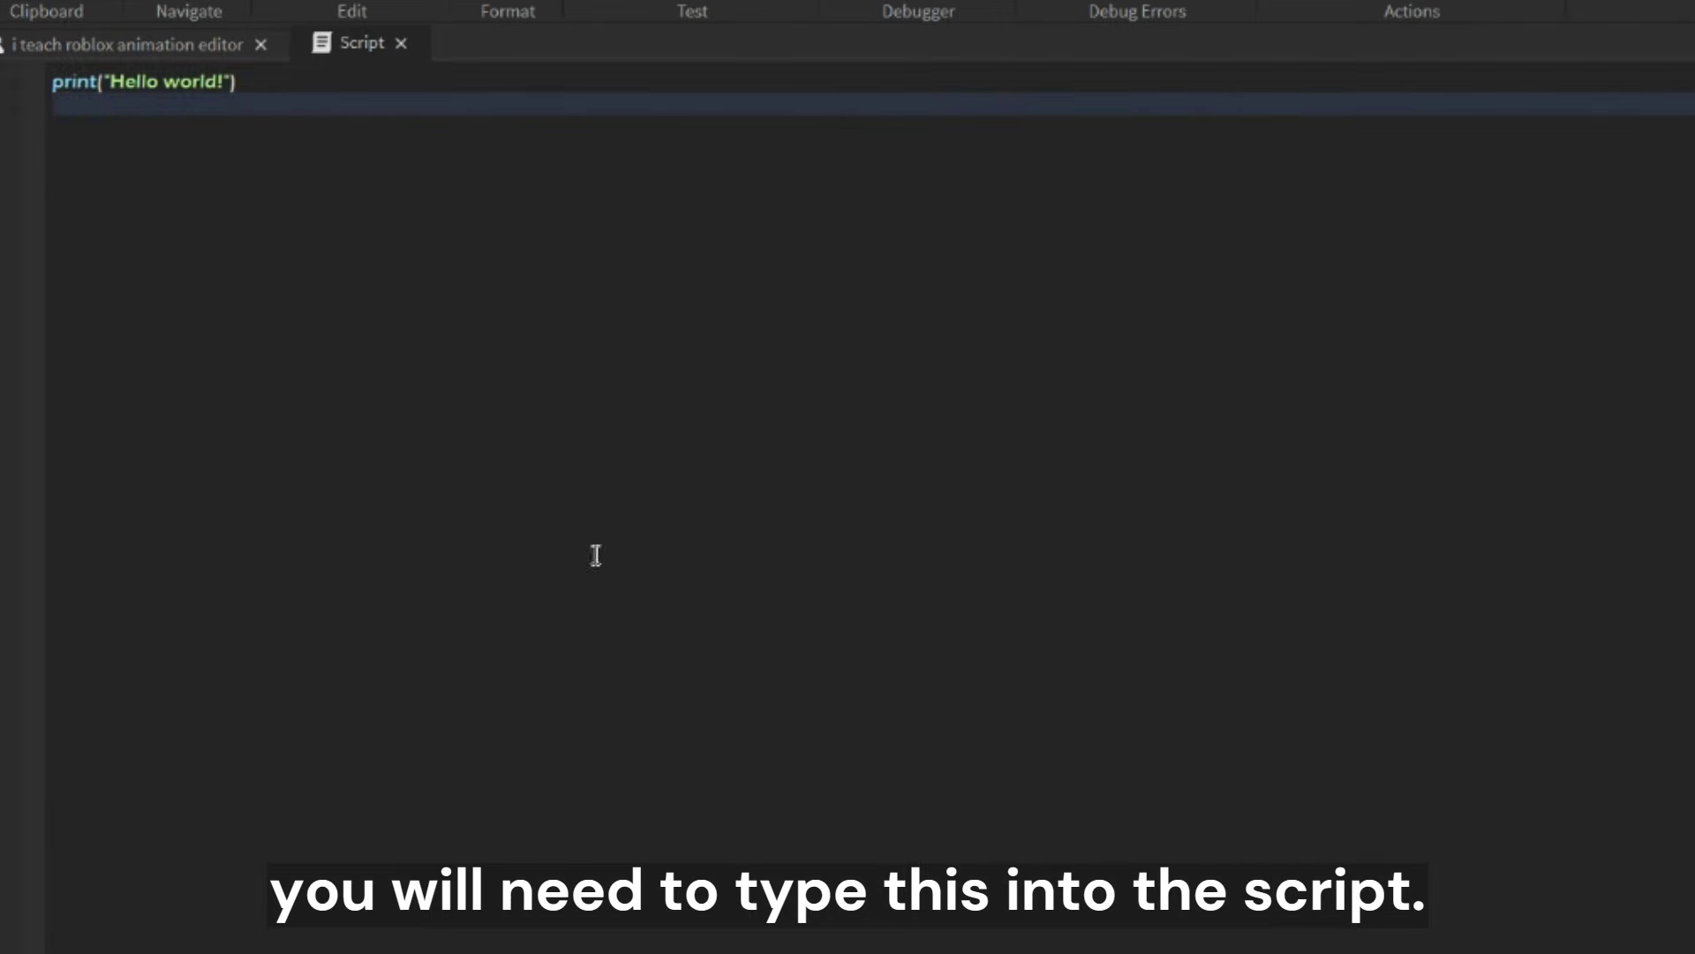
Replace the default code with `local humanoid = script.Parent:WaitForChild("Humanoid") -- get the rig's humanoid` and `local animation = humanoid:LoadAnimation(script:WaitForChild("Animation")) -- gets the loaded animation`.
key(ctrl+a)
text(local humanoid = script.Parent:WaitForChild("Humanoid") -- get the rig's humanoid)
key(Return)
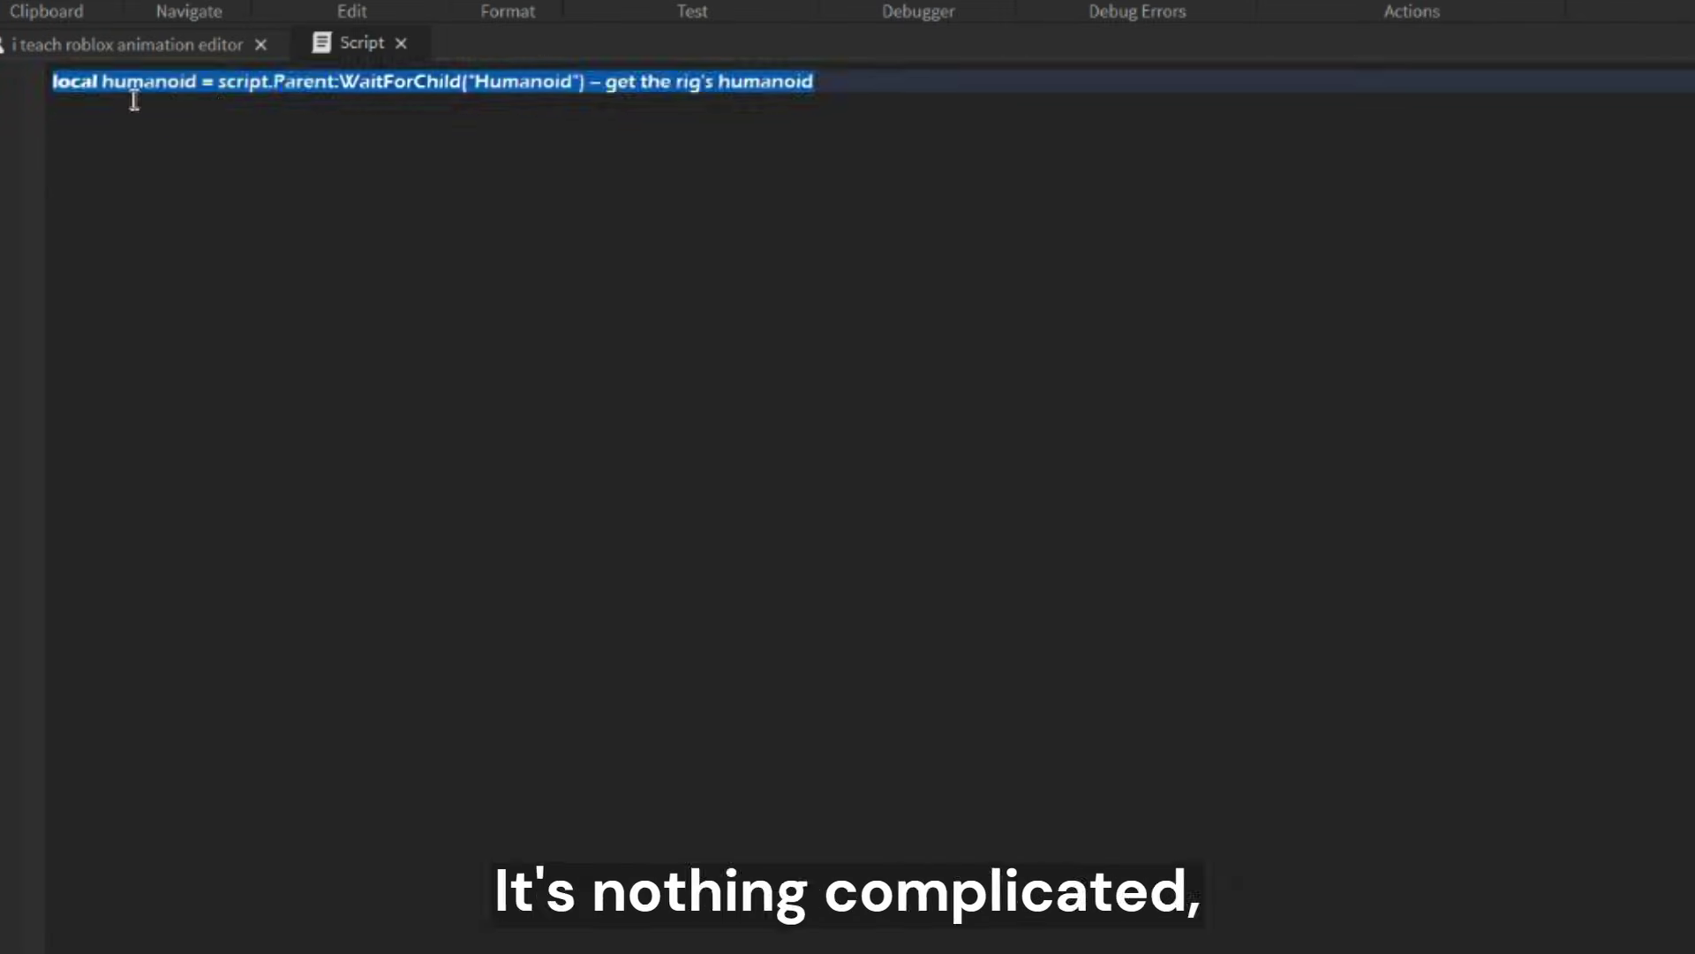
text(local animation = humanoid:LoadAnimation(script:WaitForChild("Animation")))
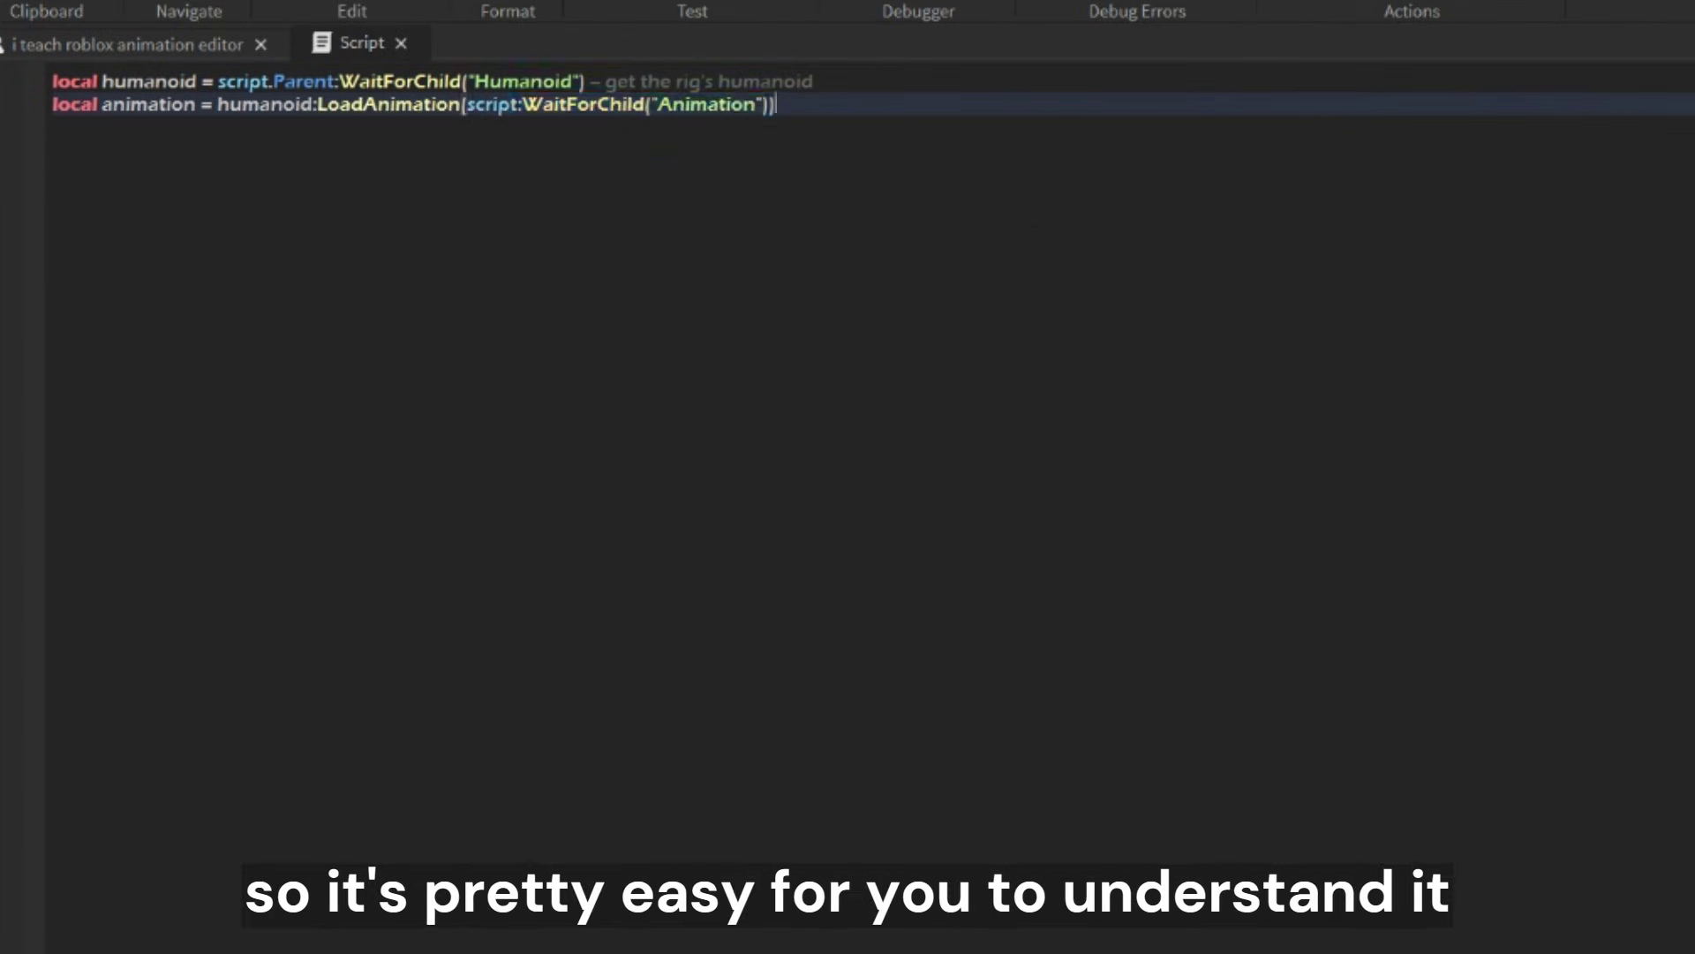
text( -- gets the loaded animation)
key(Return)
key(Return)
Add `animation.Looped = true -- this is NOT necessary but is highly recommended if you are doing something that has to be repeated such as a walking animation.`.
text(lo)
key(BackSpace)
key(BackSpace)
text(animation.Looped = true -- this is NOT necessary )
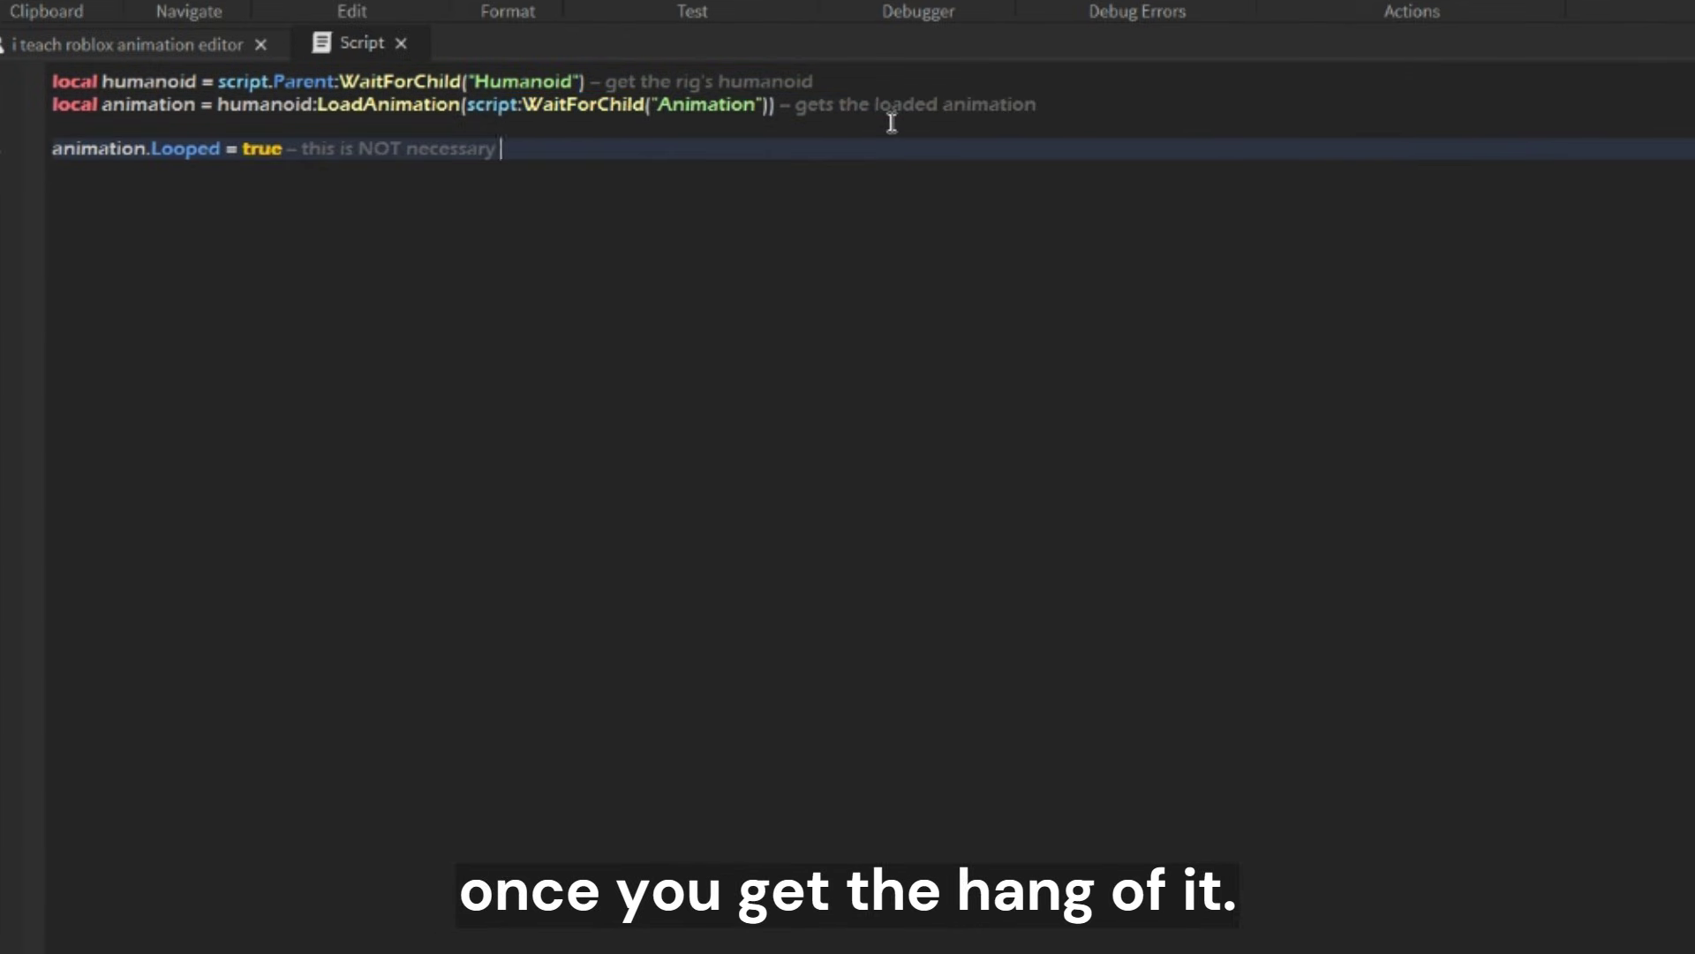
text(but is highly recommended if you are doing something that has to be repeated such as a walking animation.)
key(Return)
Add `animation:Play()` as the script's final line, separated from the looping line by a blank line.
key(Return)
text(an)
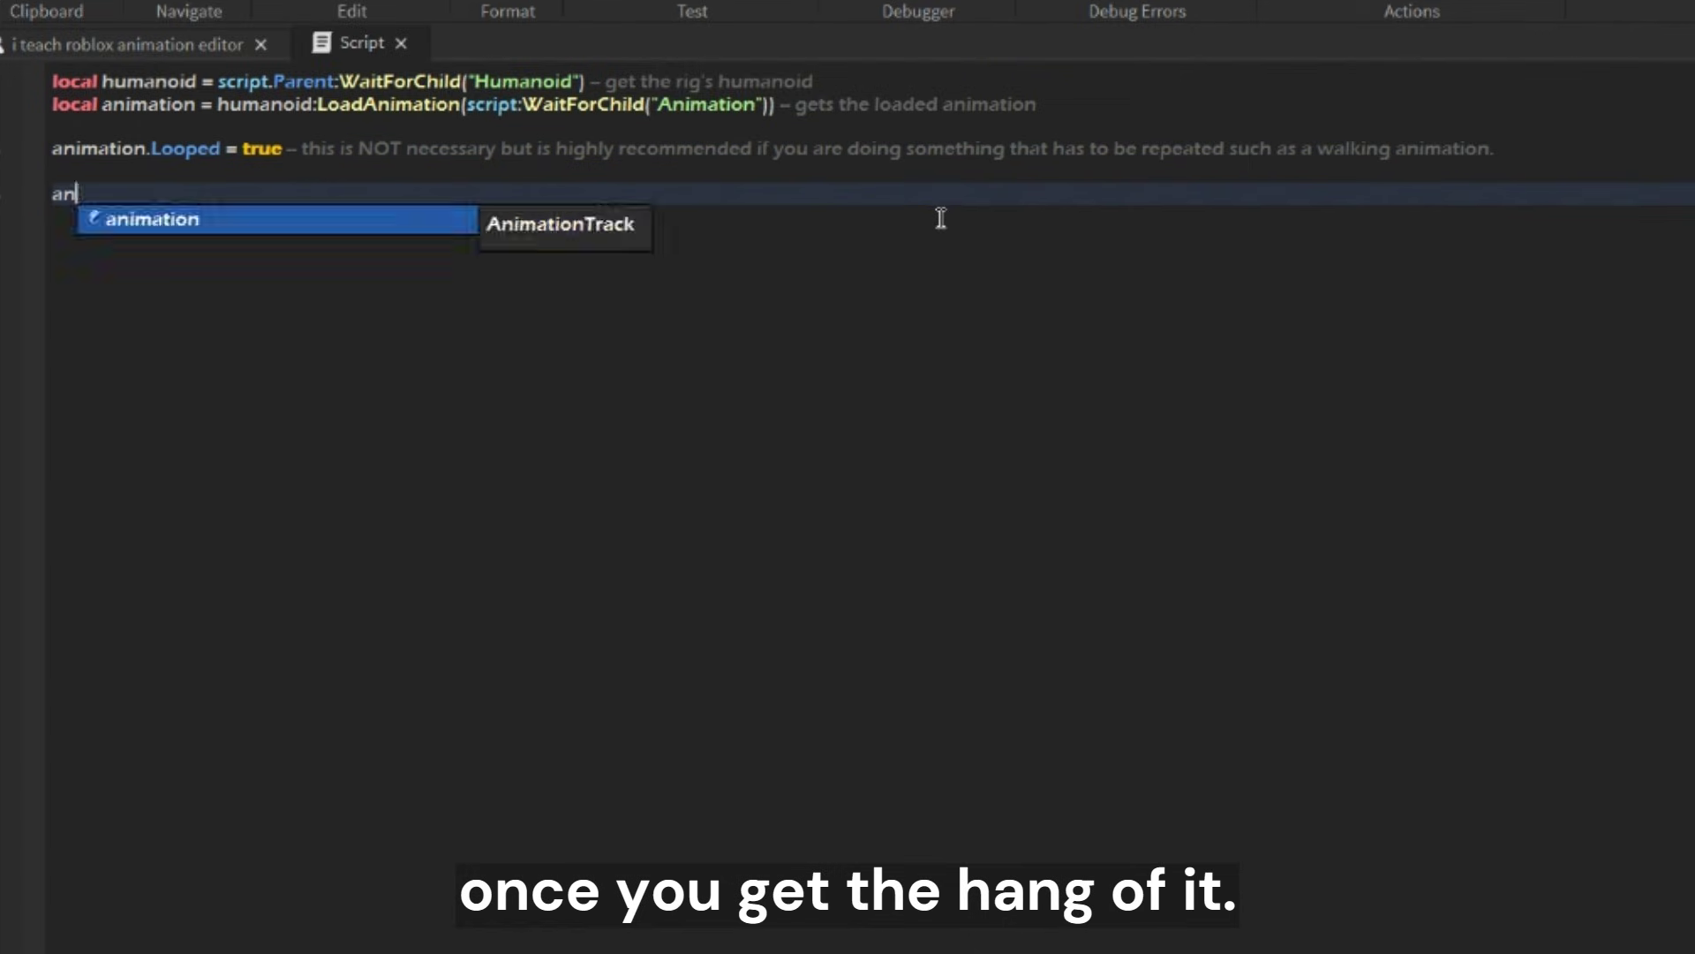
text(imation:Play())
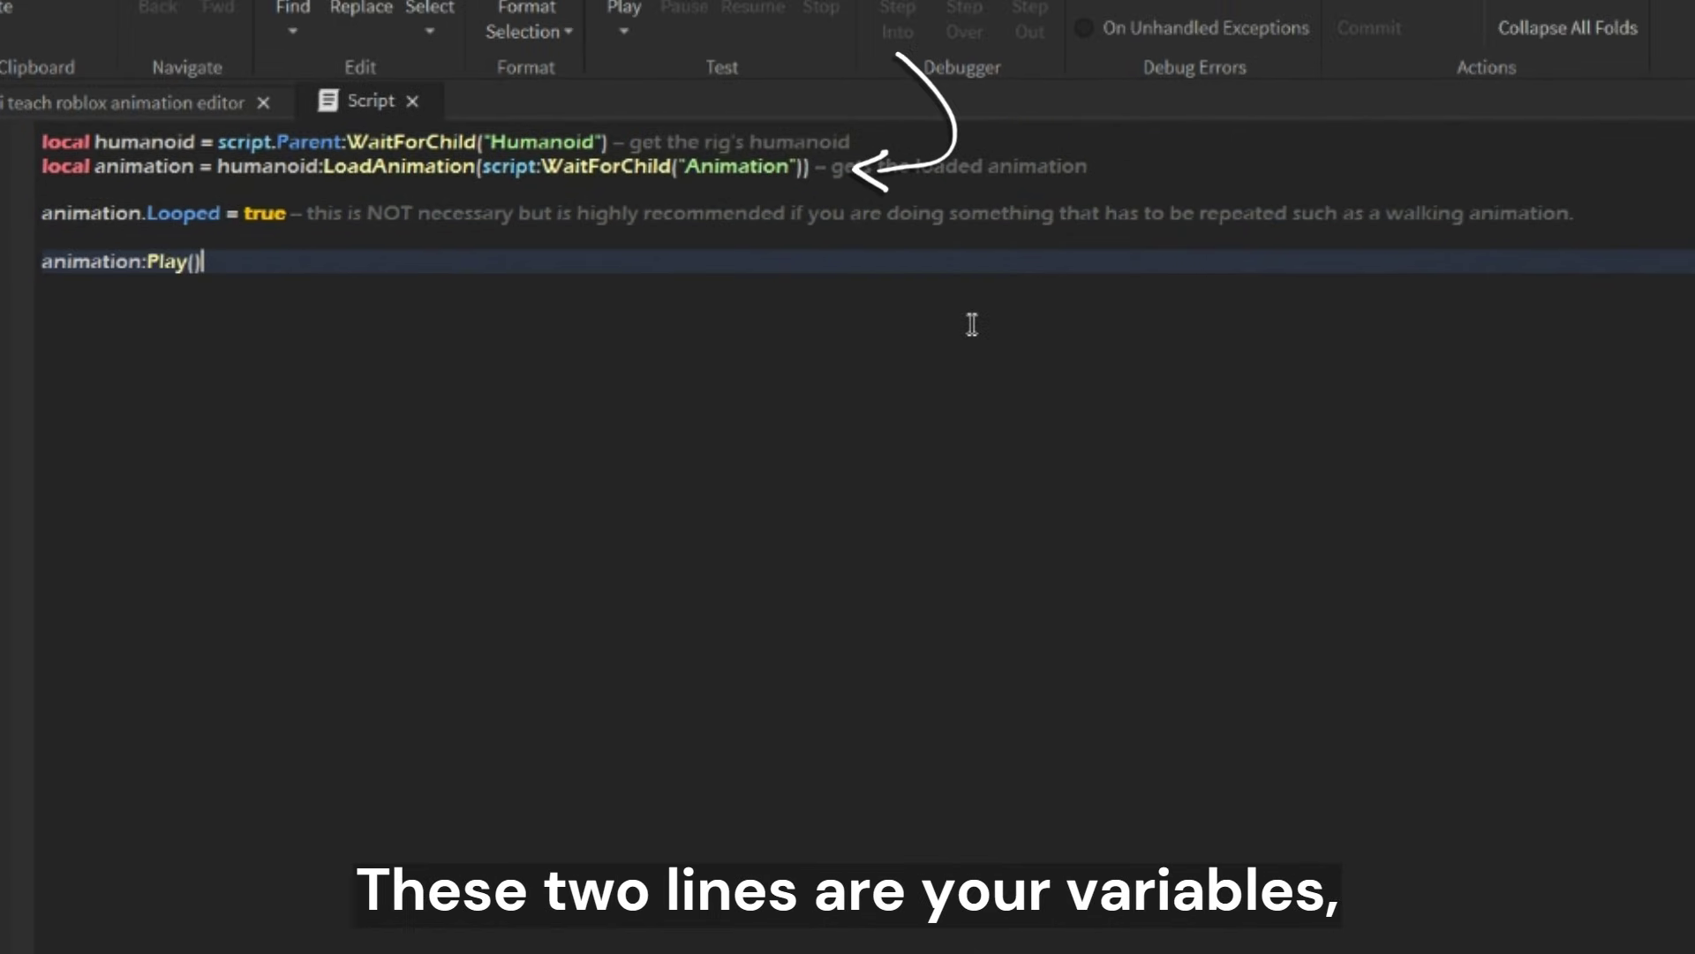
Examine the script's humanoid and animation variables, the looping line and the line that plays the animation.
key(shift+Home)
key(shift+Up)
key(shift+Up)
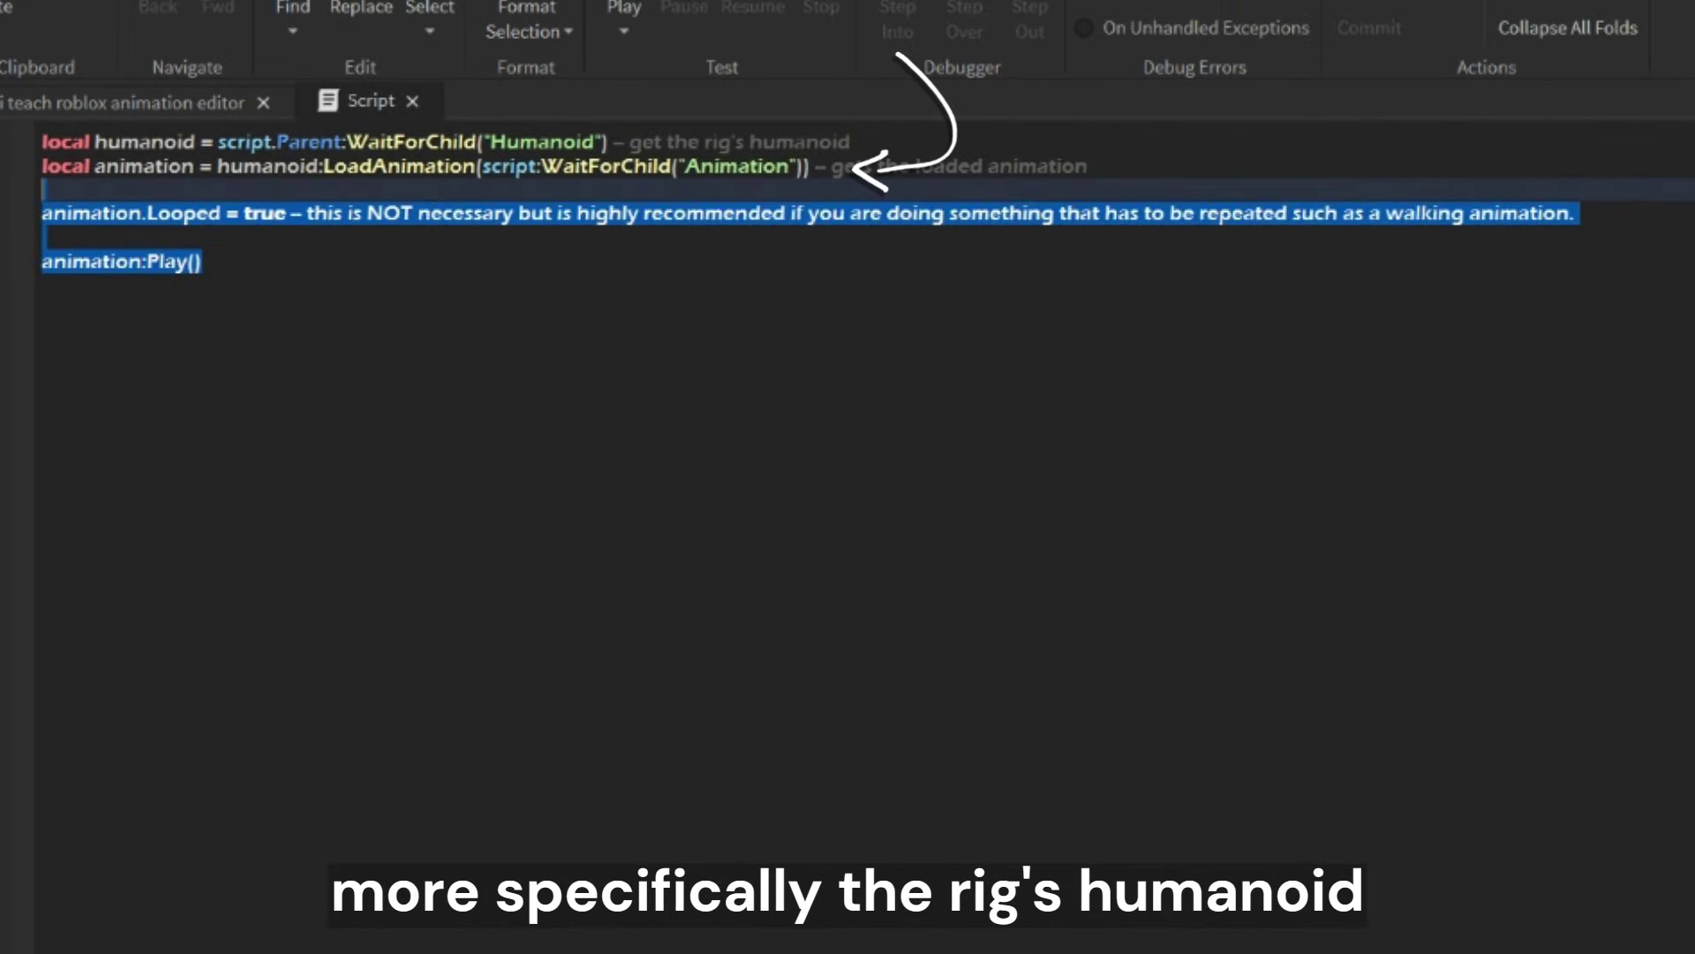
key(shift+Down)
key(shift+Down)
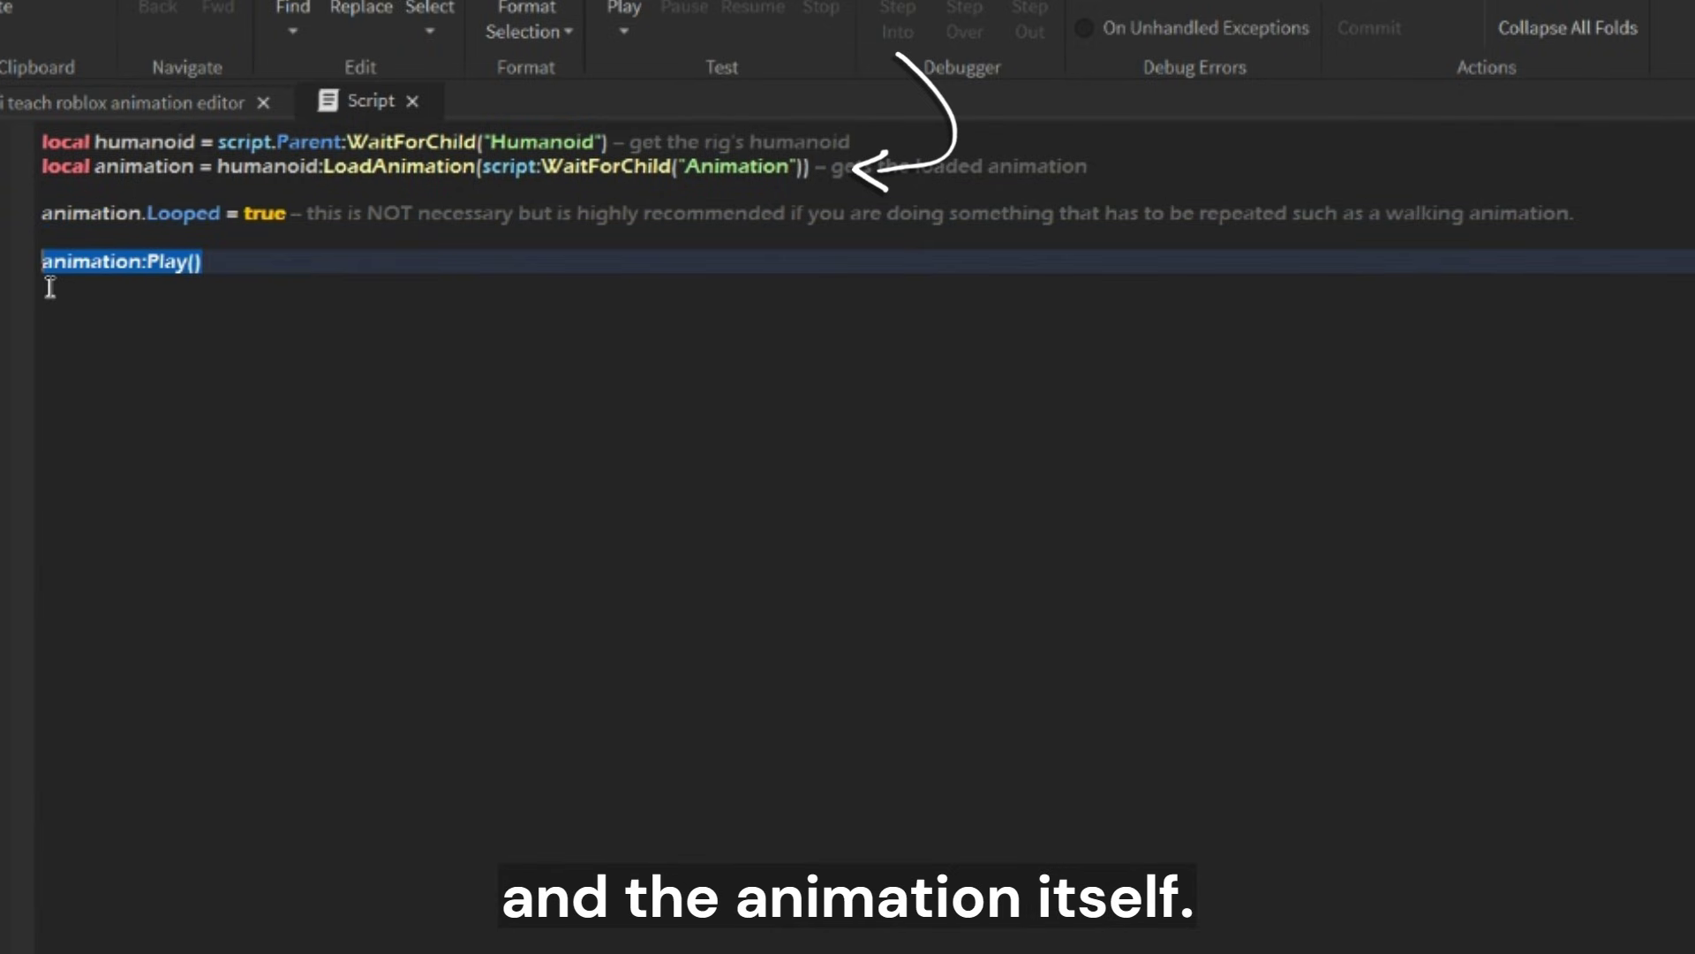
click(51, 287)
drag(51, 287, 41, 141)
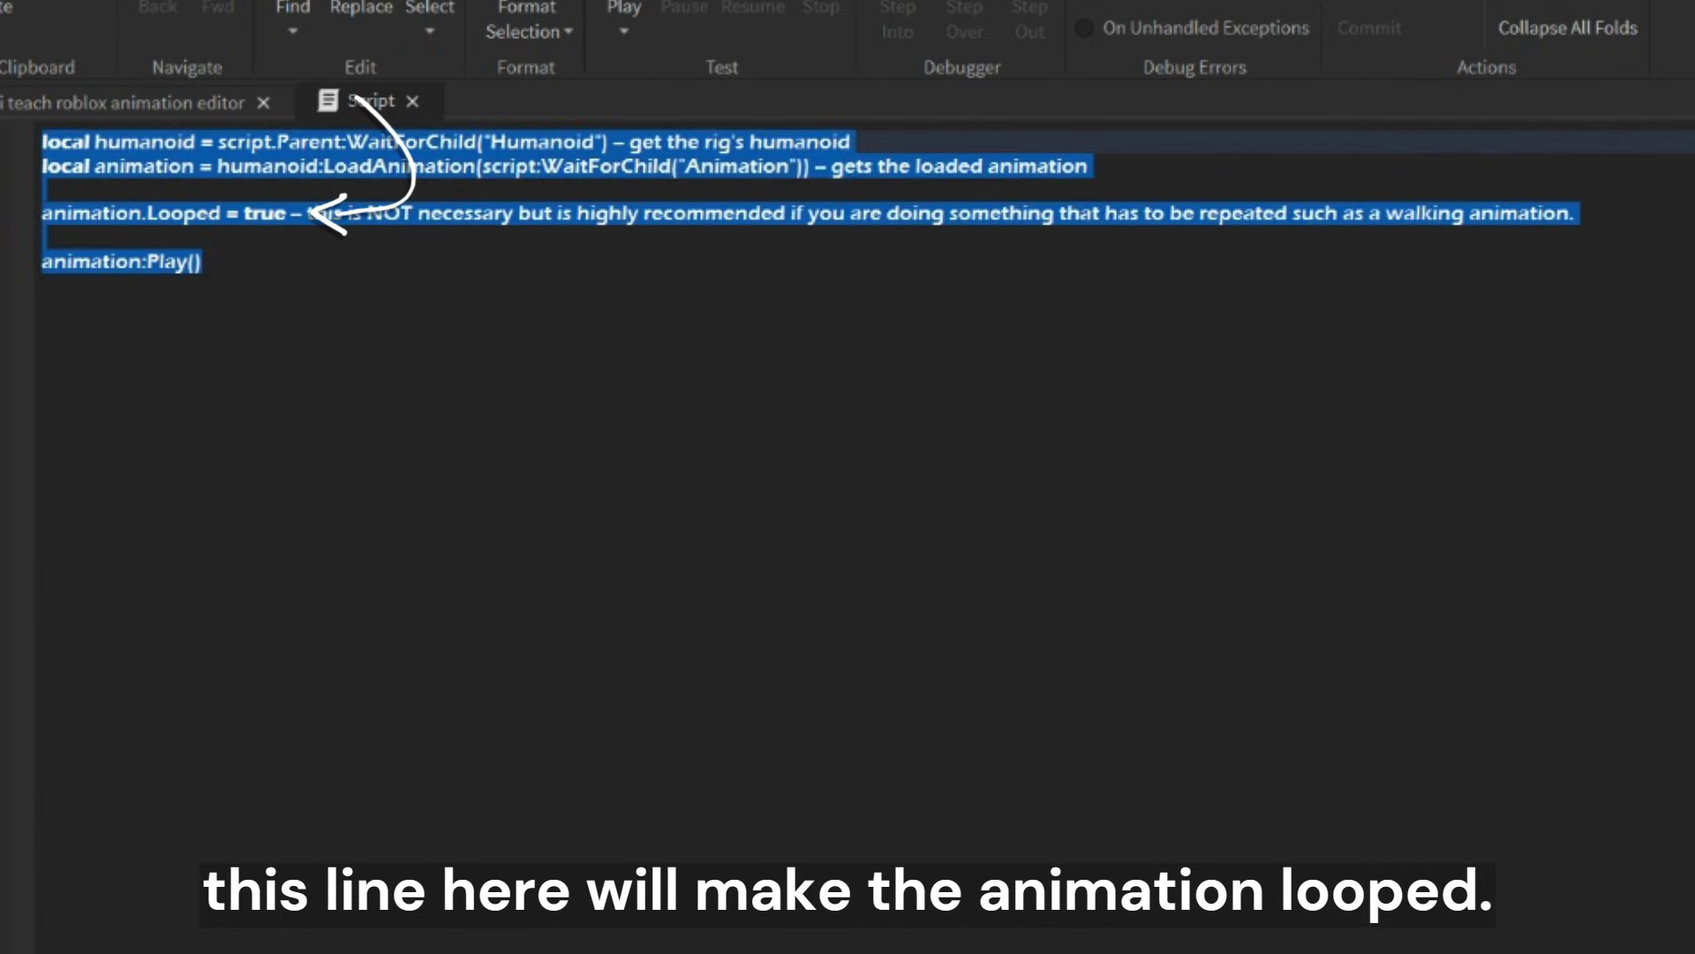
drag(799, 97, 727, 694)
key(ctrl+a)
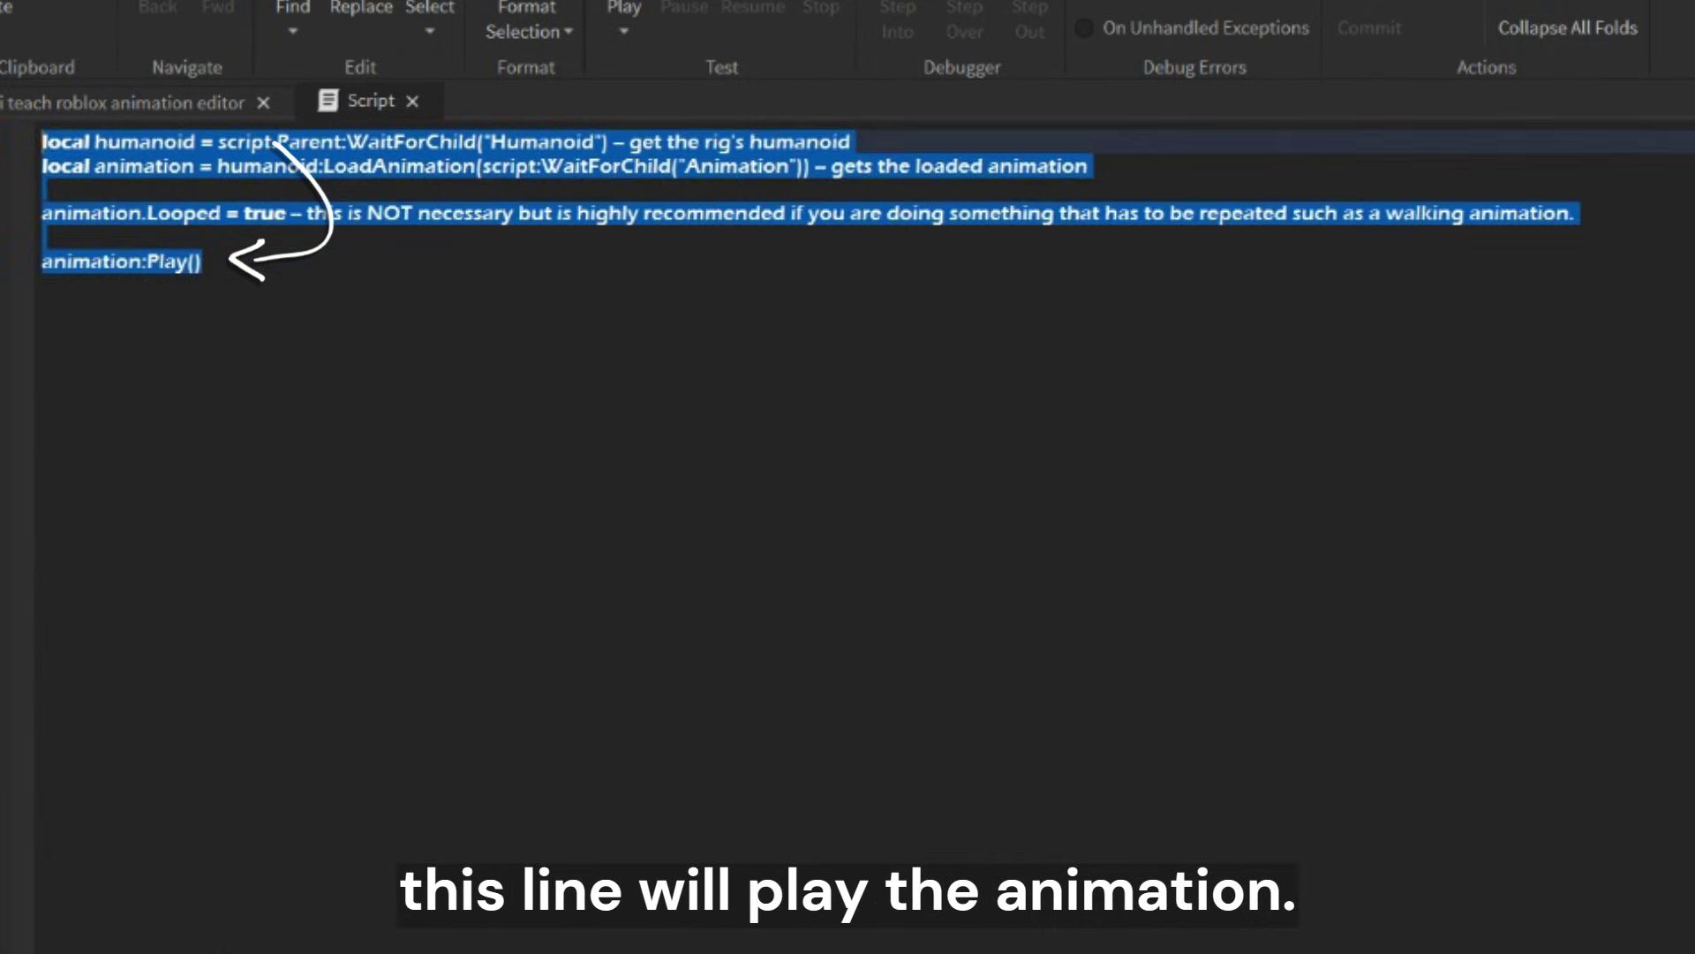
click(1044, 712)
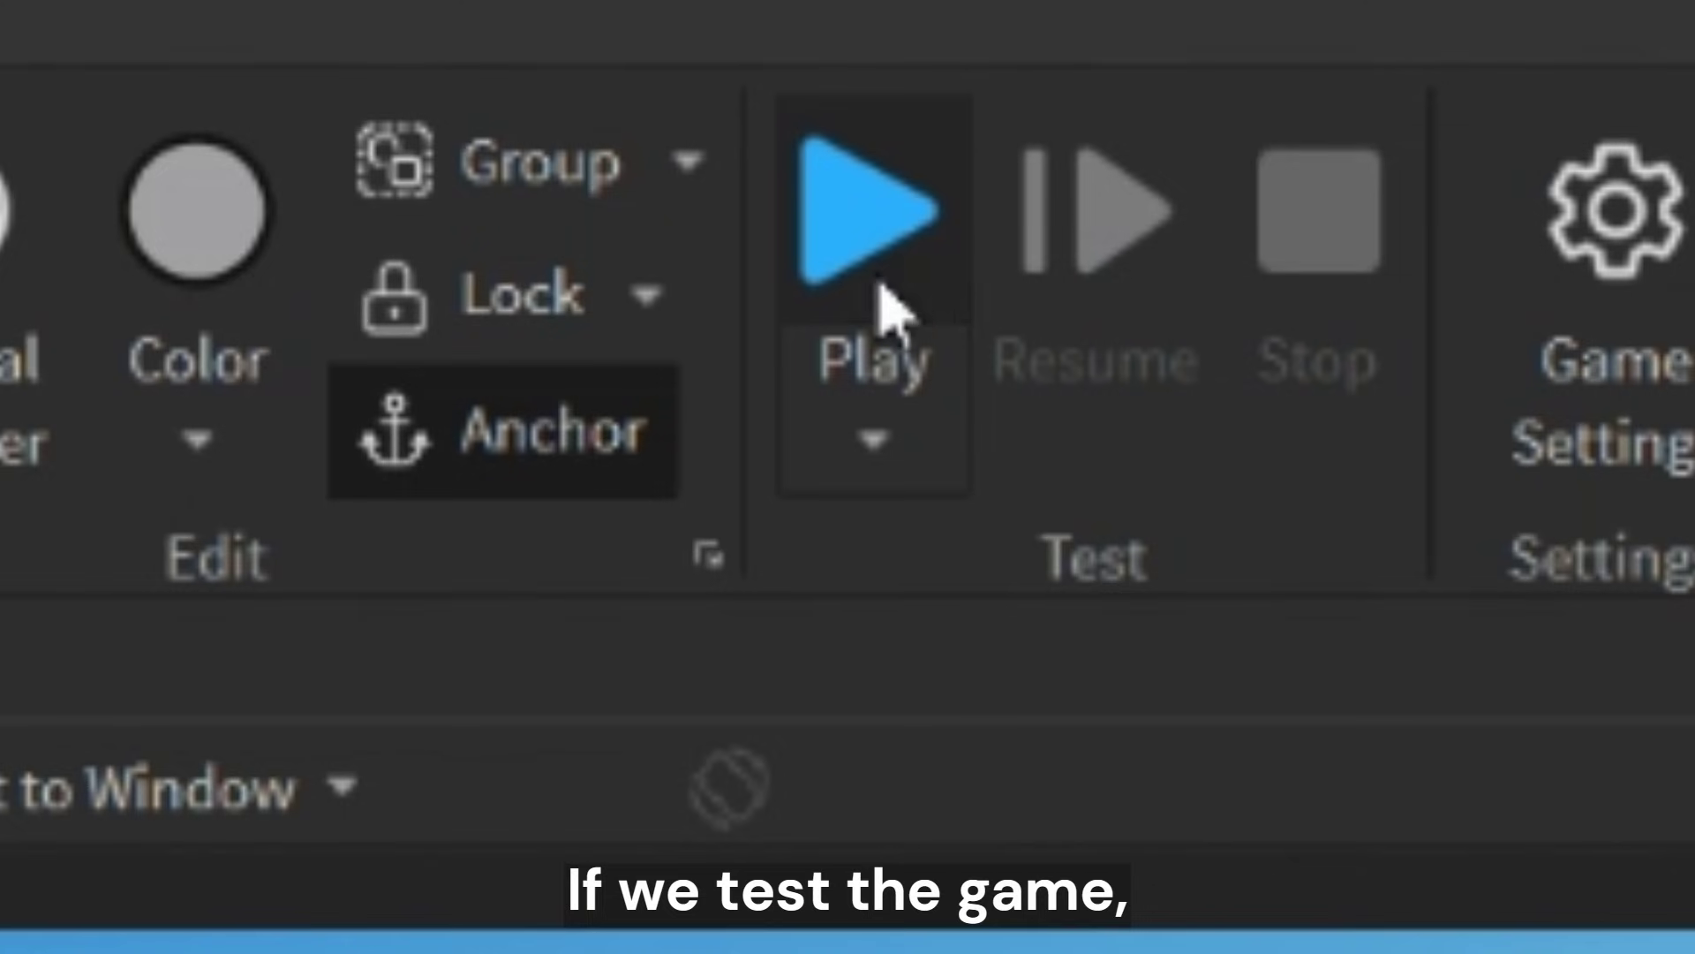
Run a playtest of the game and examine the rig's walking animation up close.
click(869, 212)
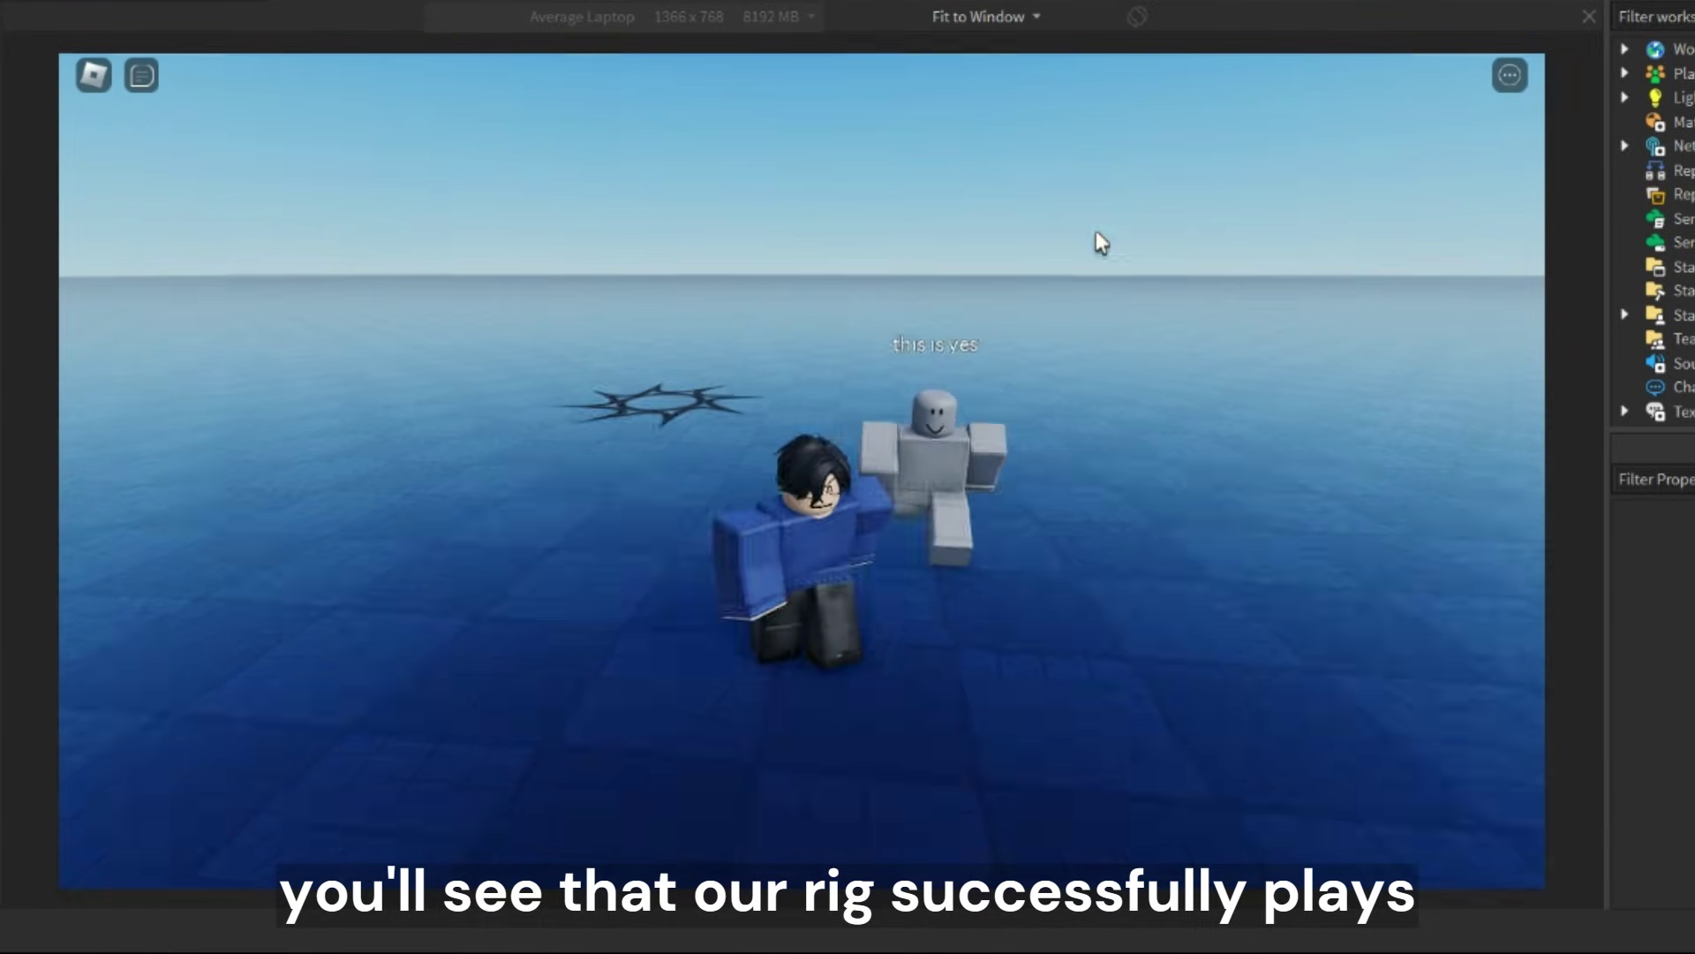
scroll(1098, 231, up, 5)
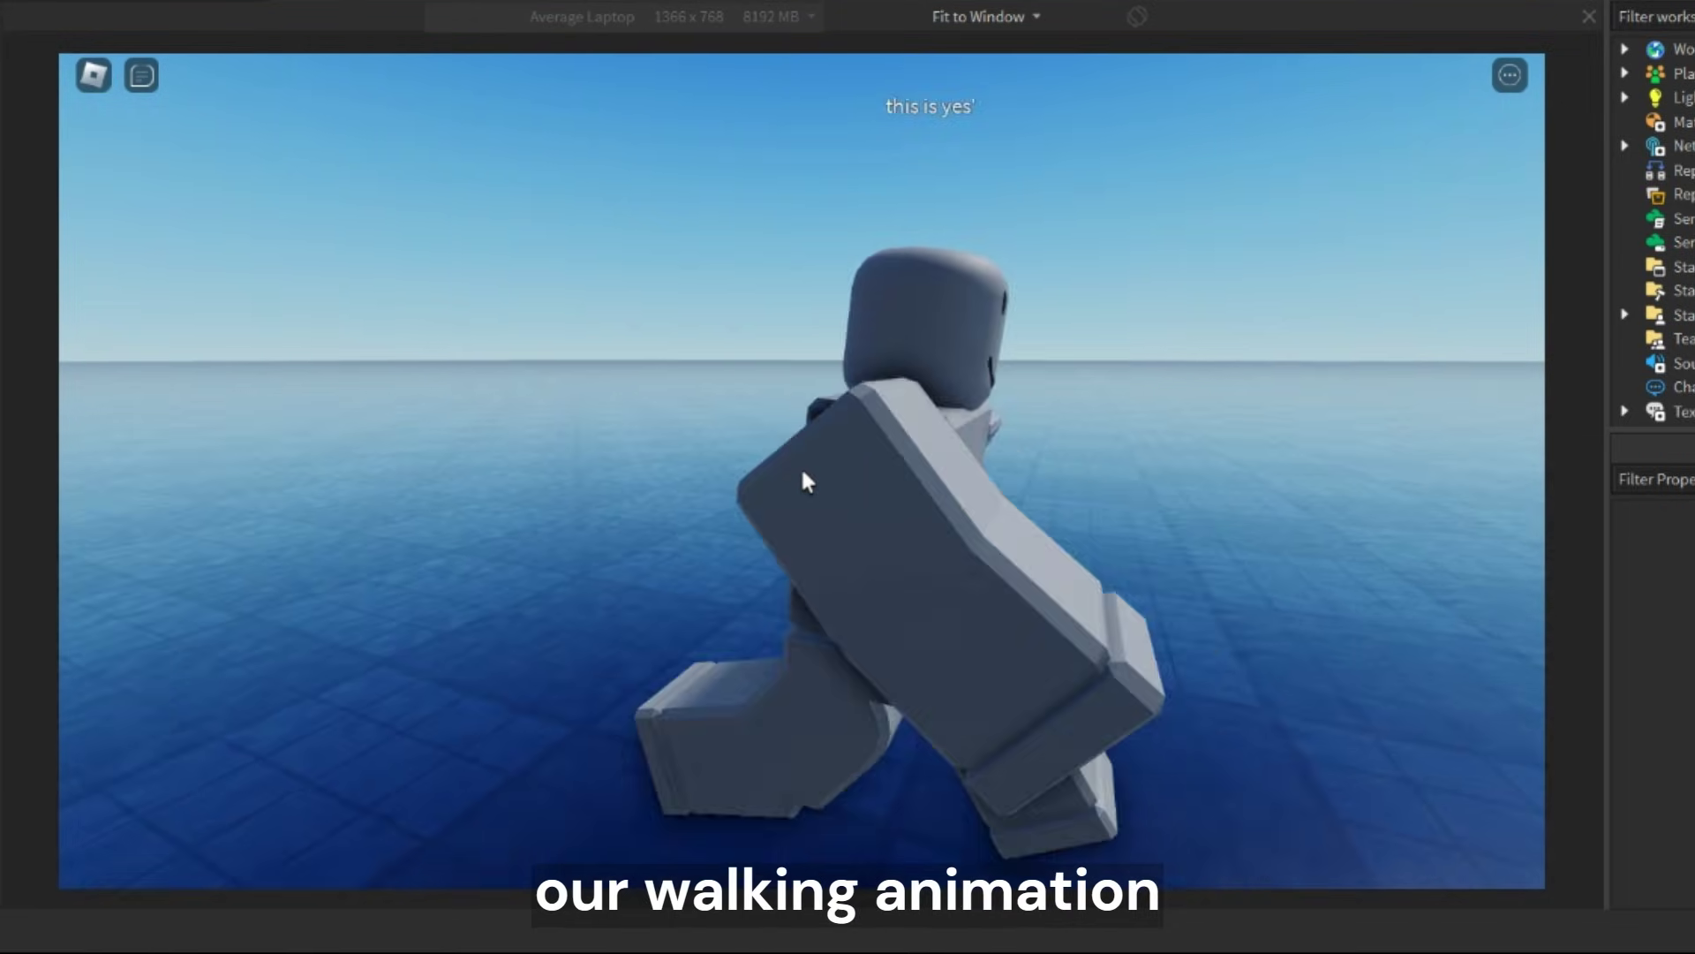
scroll(804, 477, down, 5)
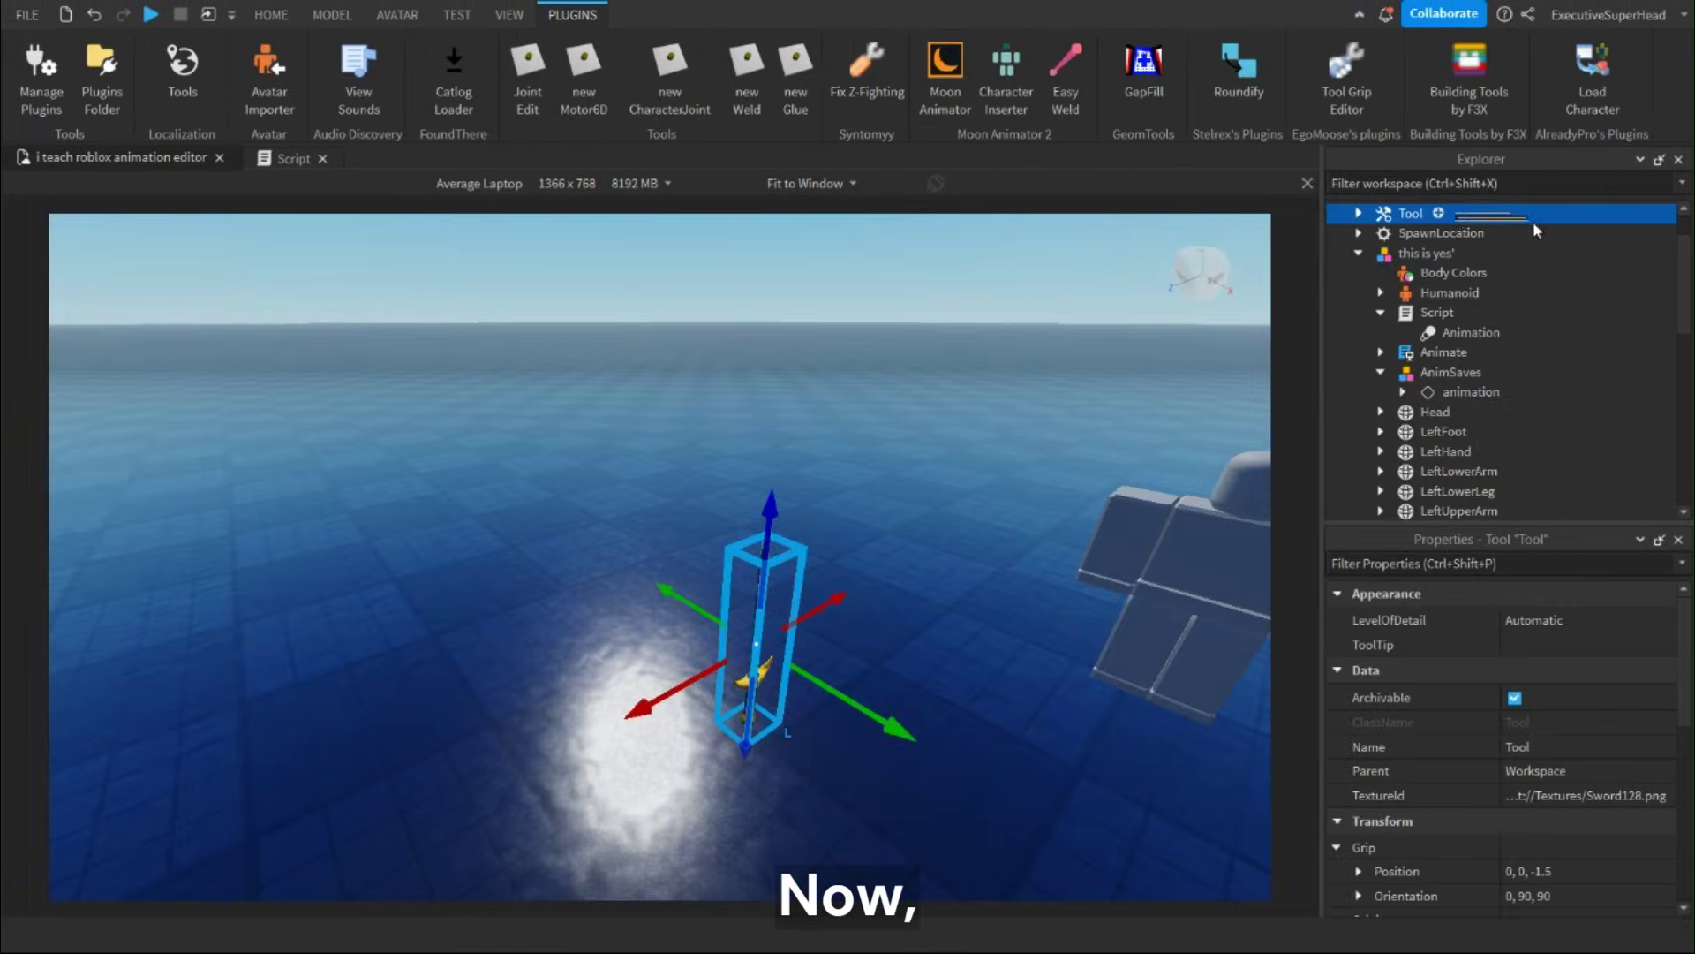
Move the Tool from Workspace into the rig model "this is yes'".
drag(1457, 215, 1555, 385)
scroll(1245, 446, up, 10)
drag(1351, 375, 1217, 346)
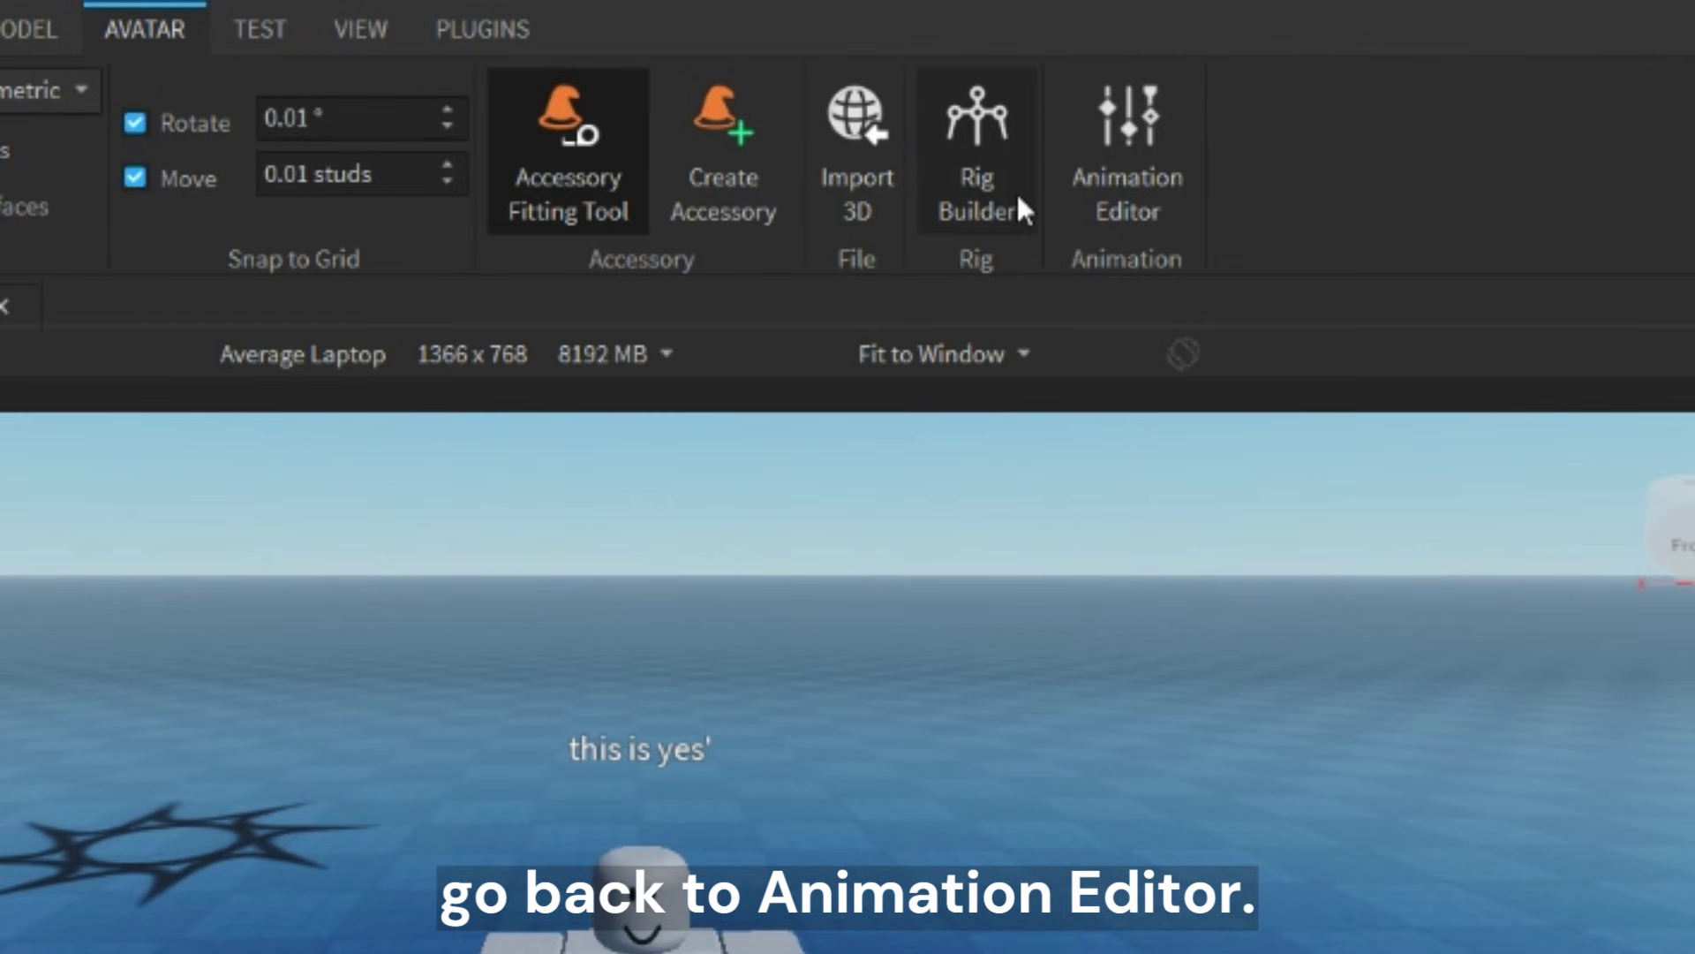
Create a new animation named "hold sword" for the rig in the Animation Editor and add all body parts to it.
click(1112, 182)
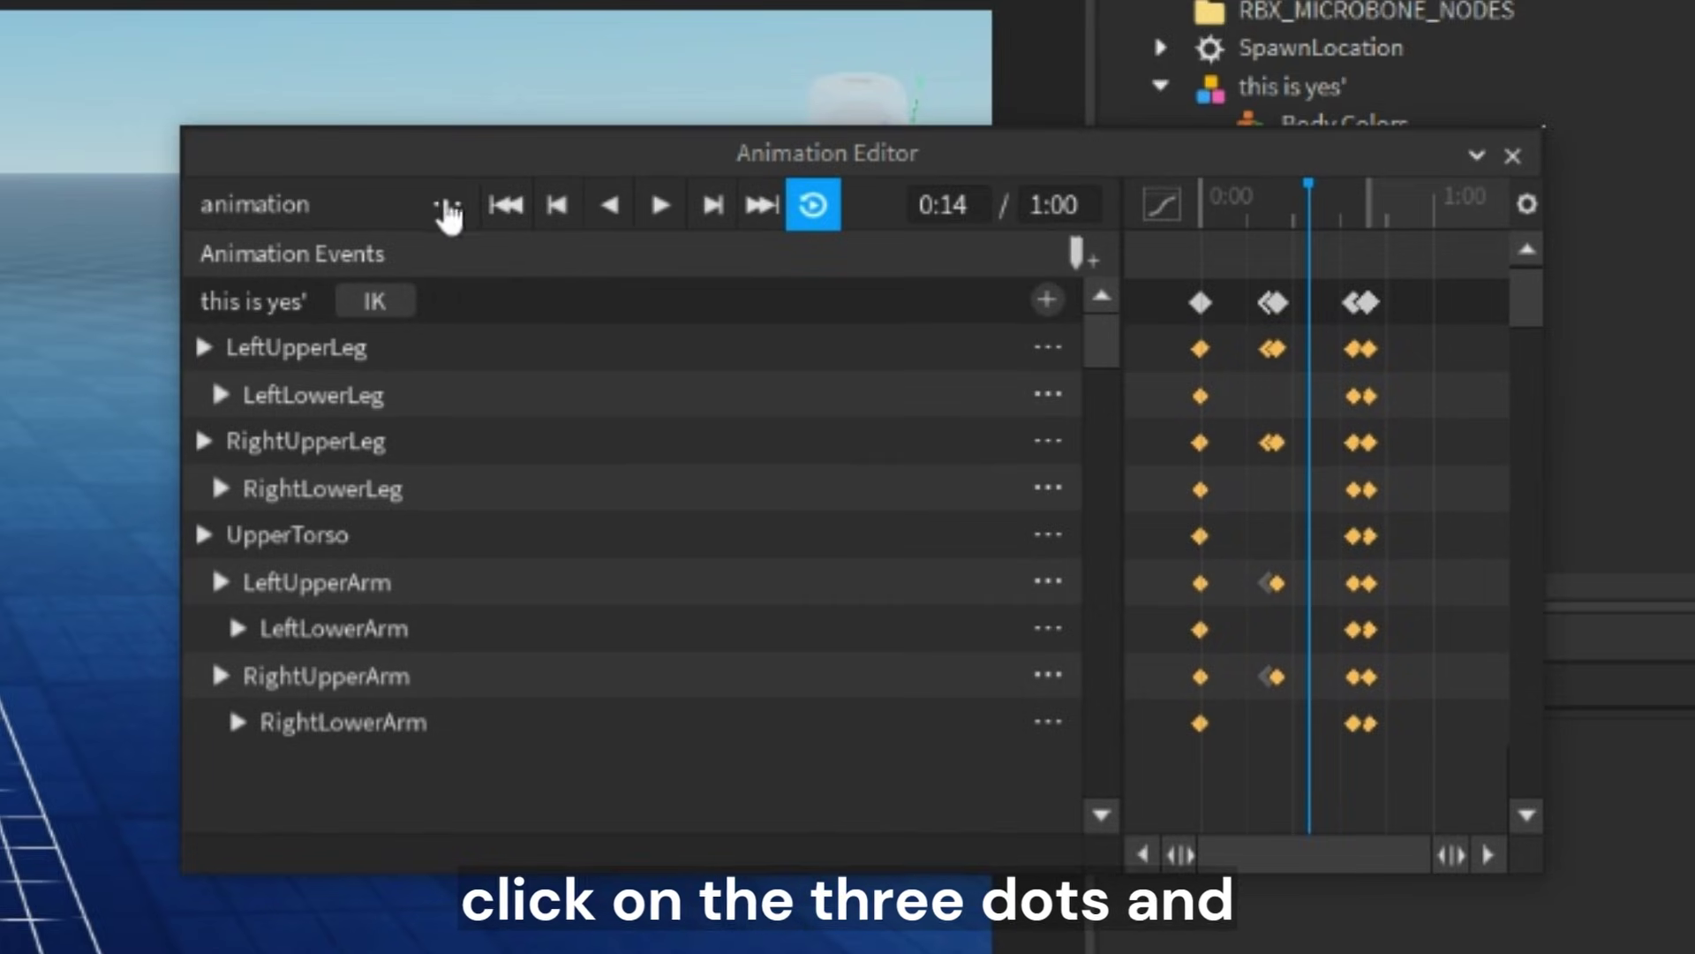
click(447, 203)
click(649, 498)
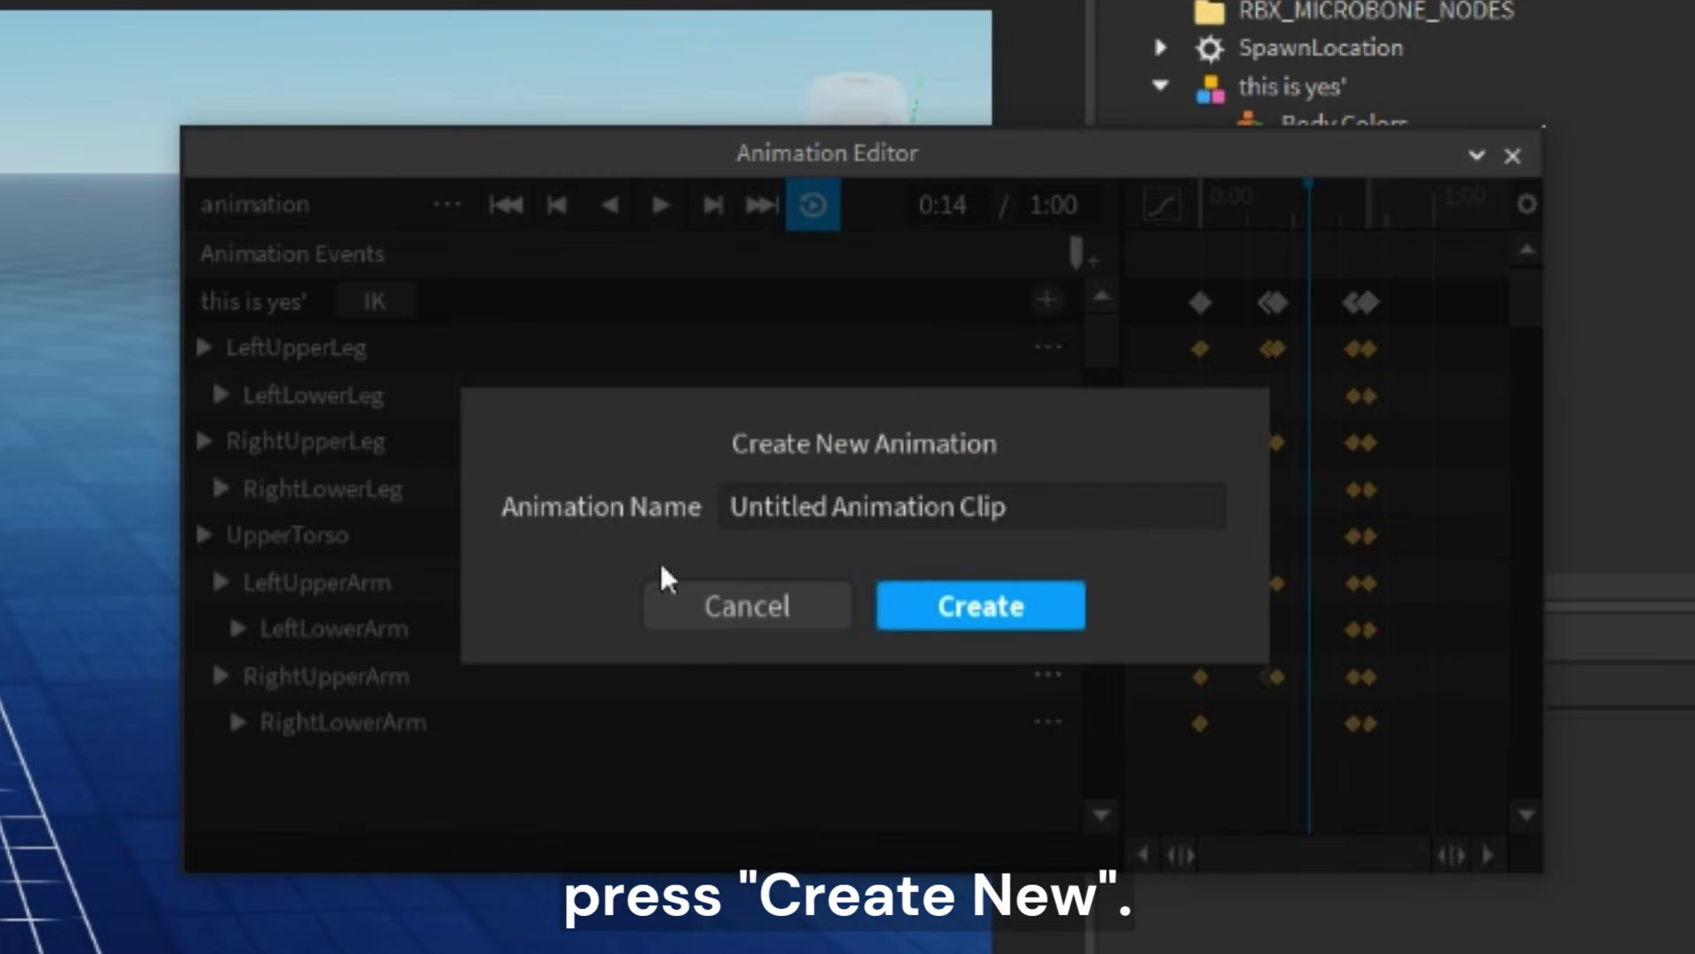
click(1130, 517)
text(hold sword)
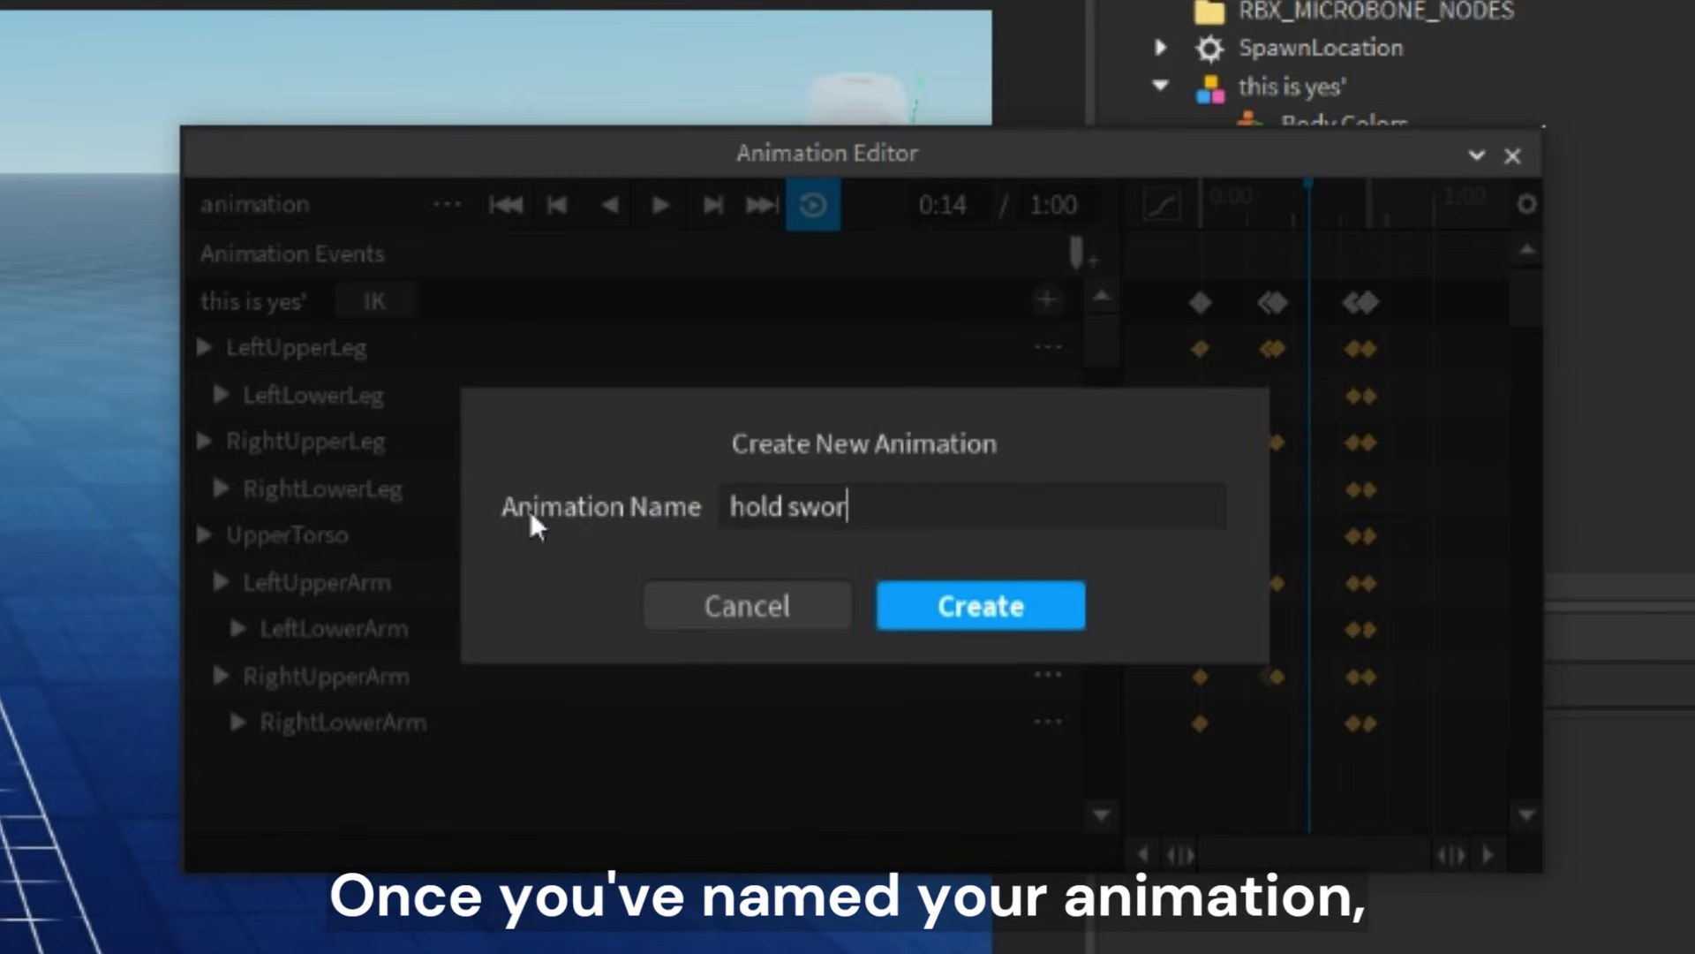
key(Return)
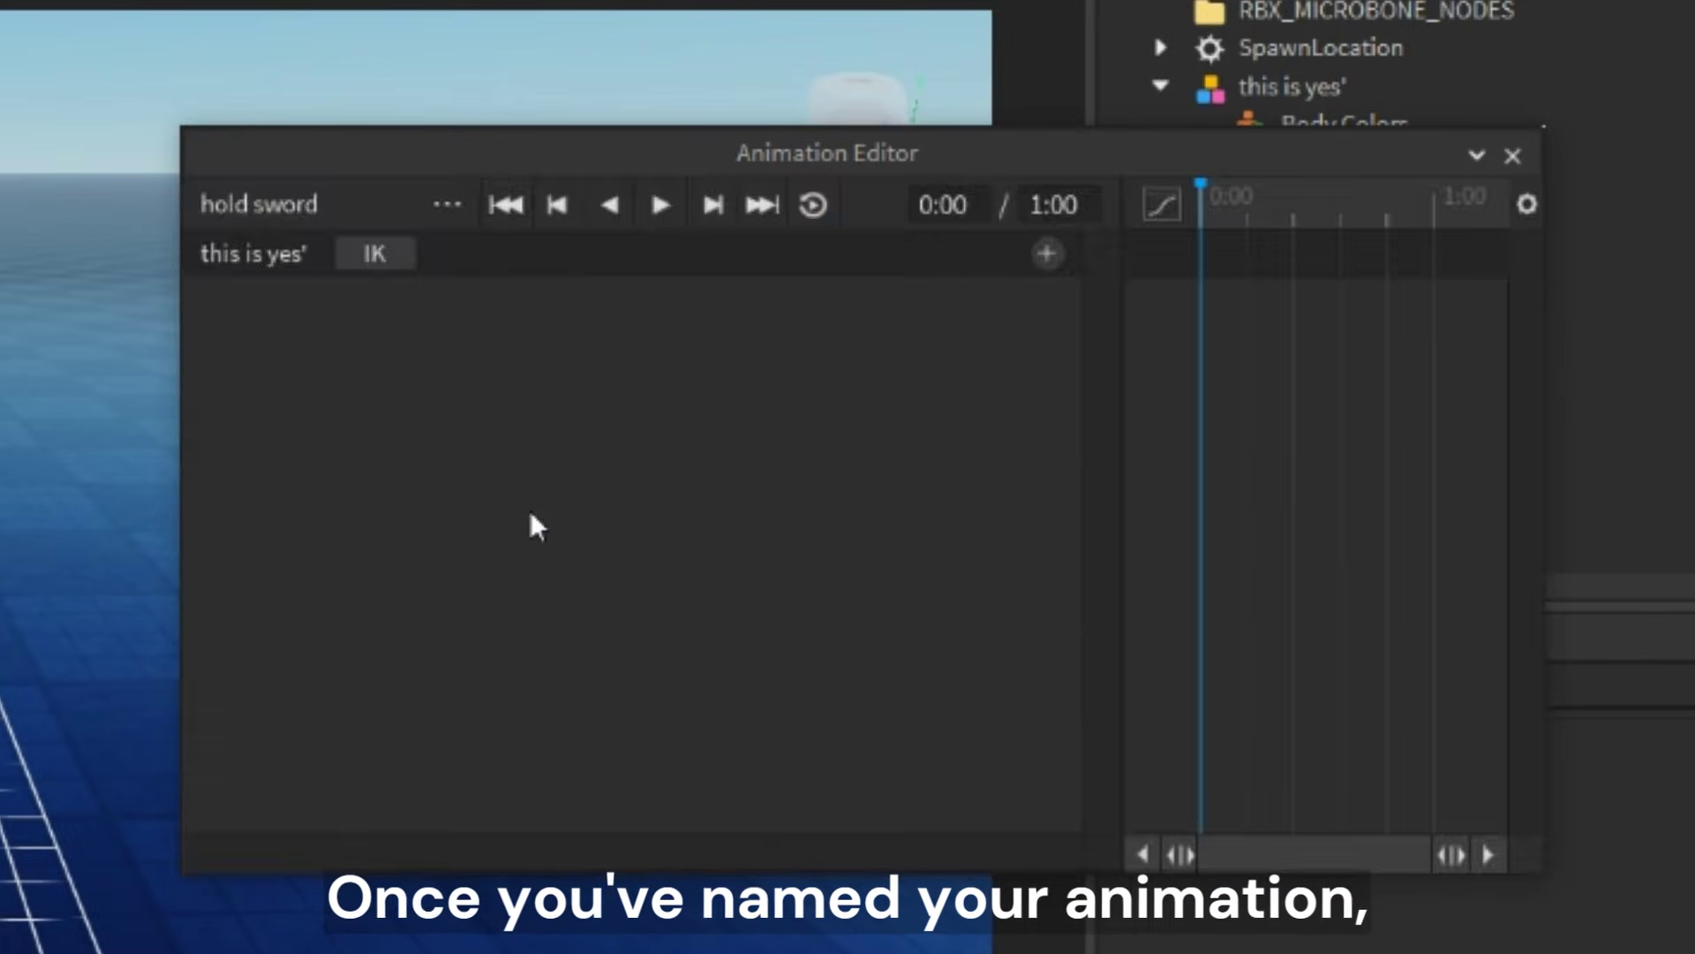
click(790, 708)
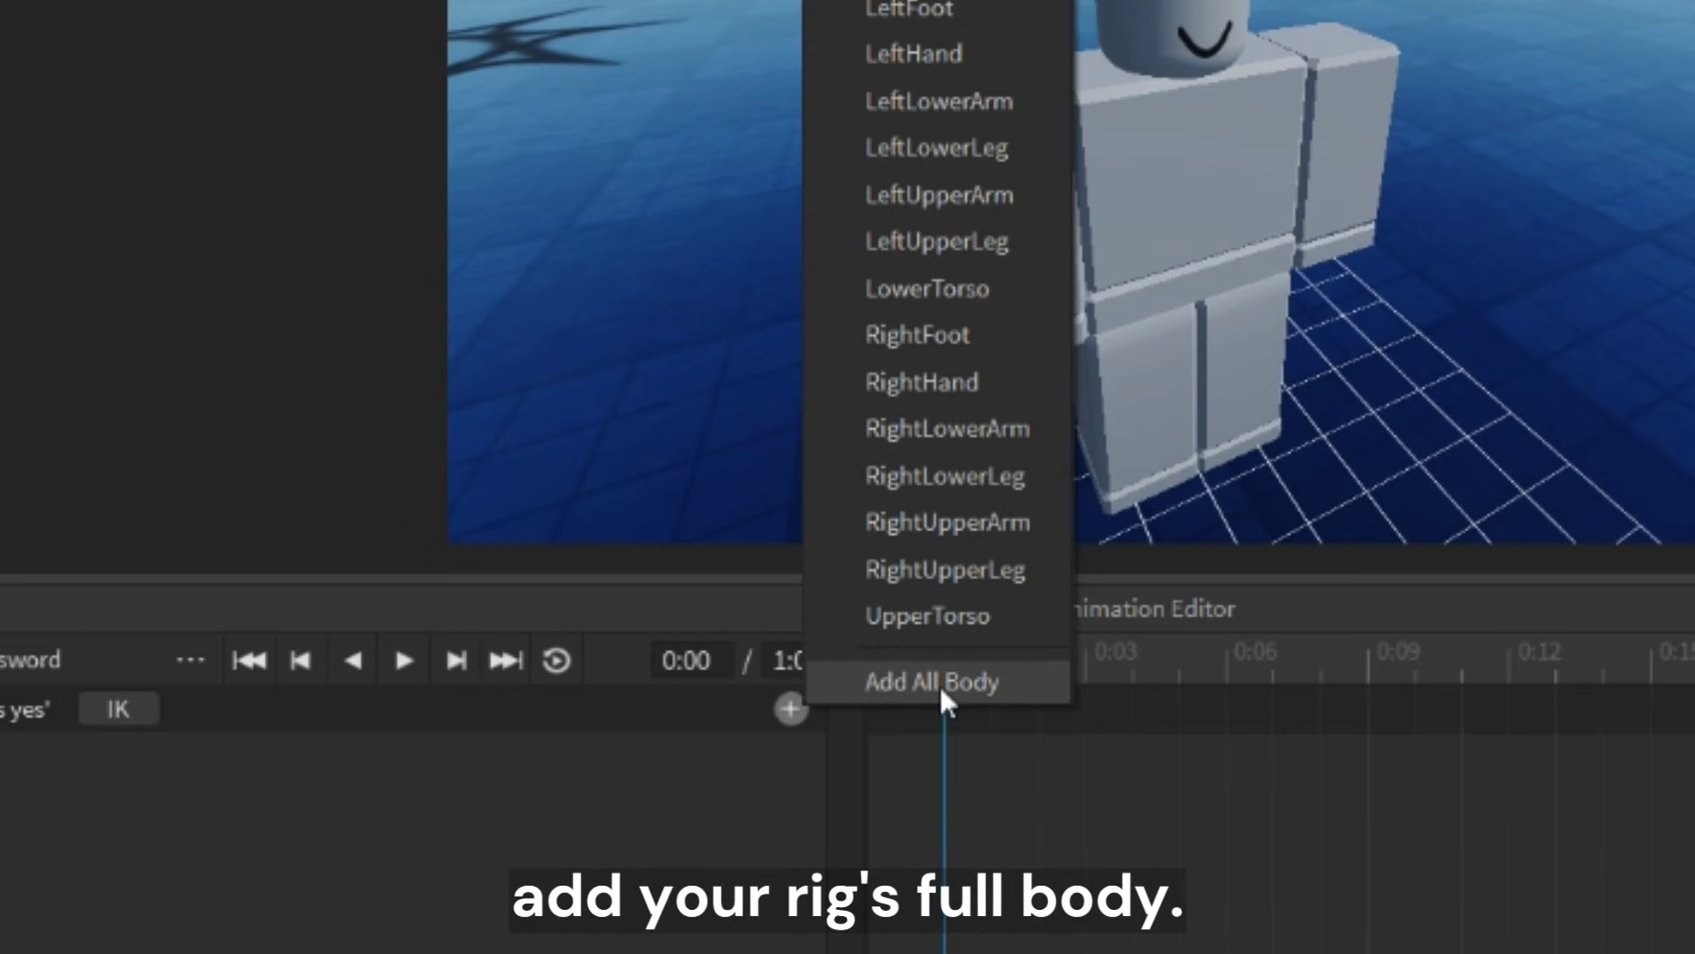
click(943, 697)
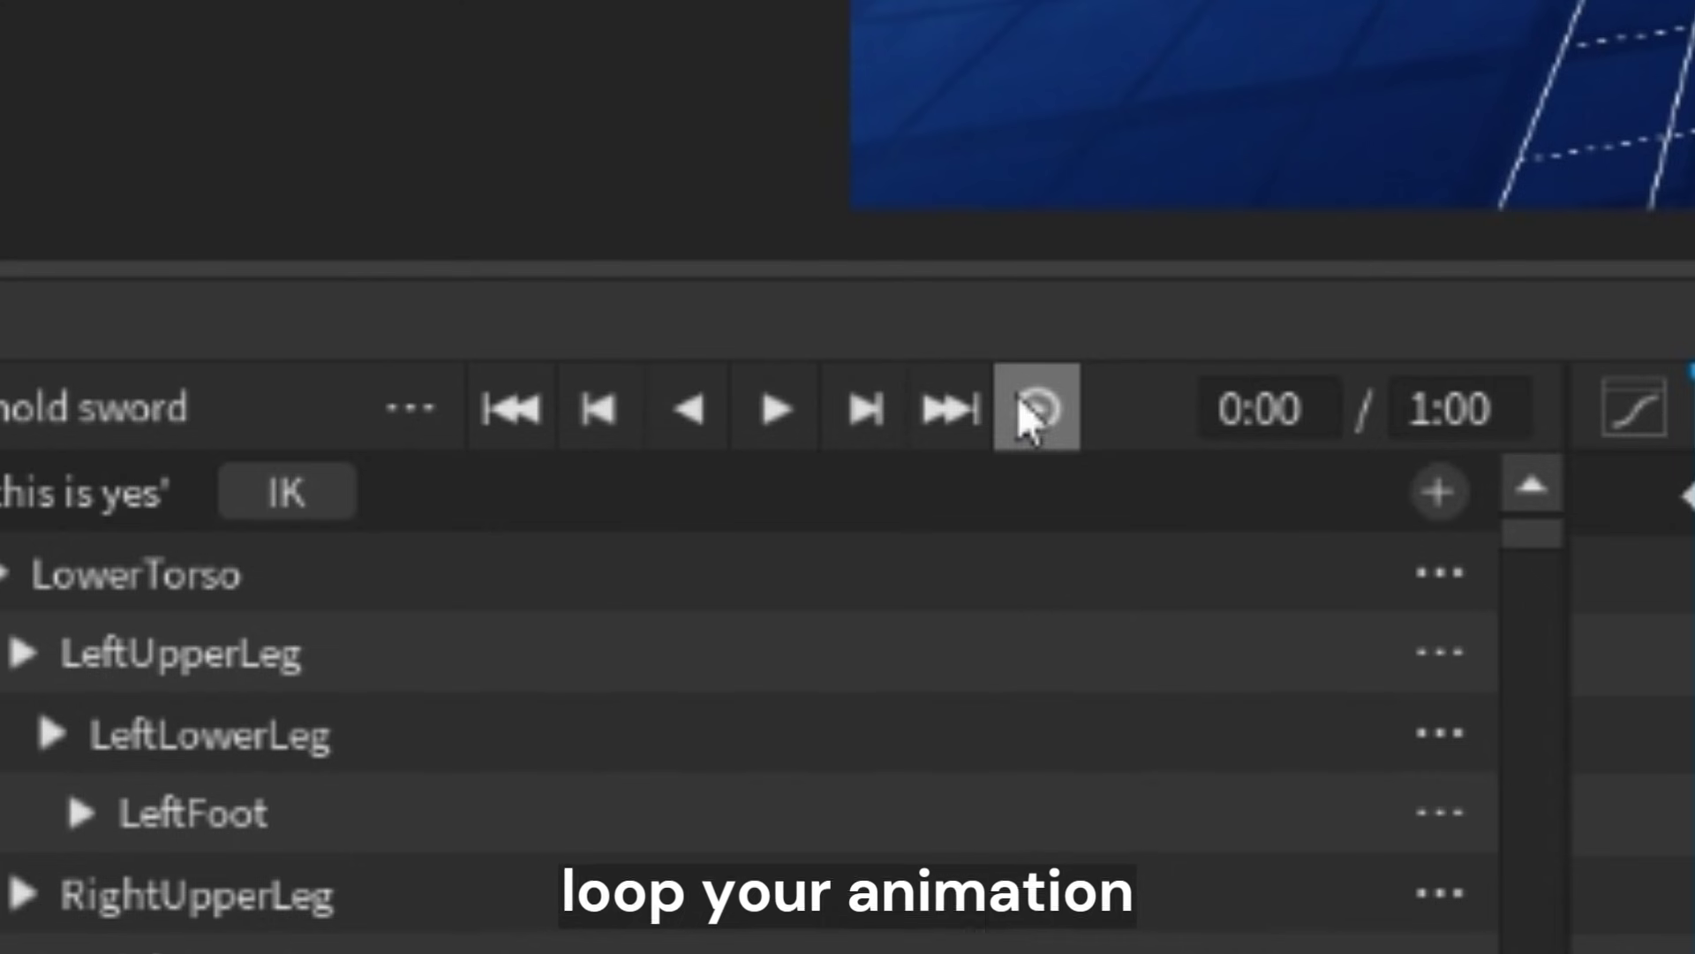
Enable looping for the hold sword animation and set its animation priority to Action.
click(273, 345)
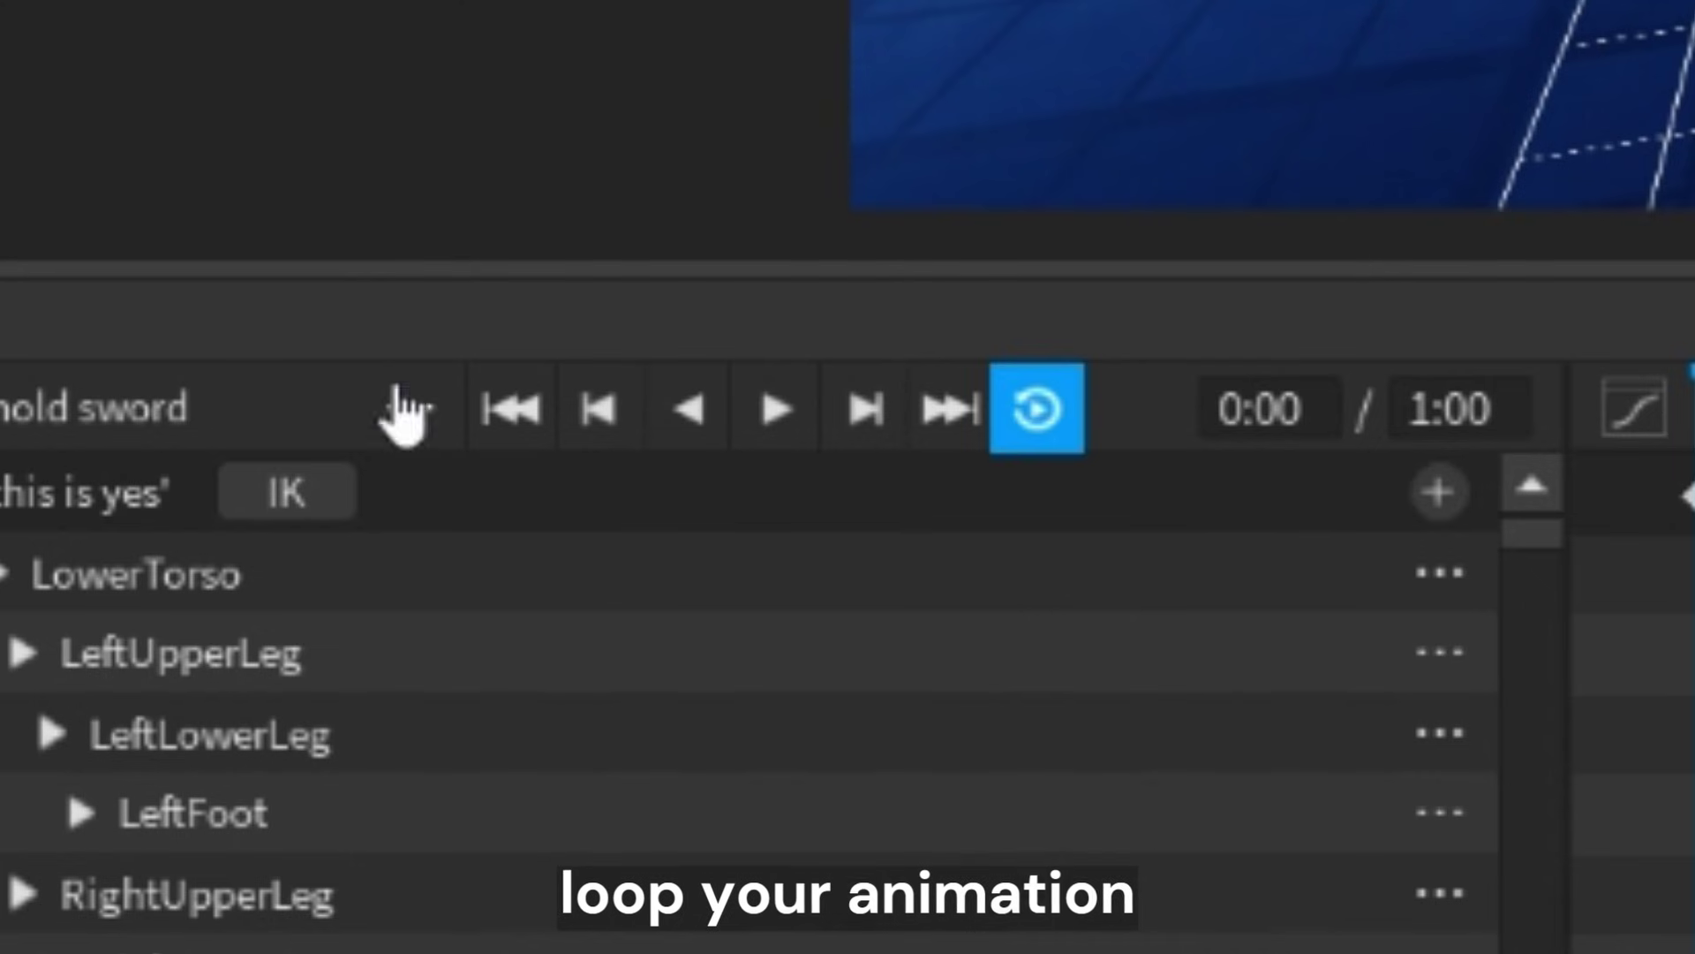
click(426, 408)
mouse_move(680, 795)
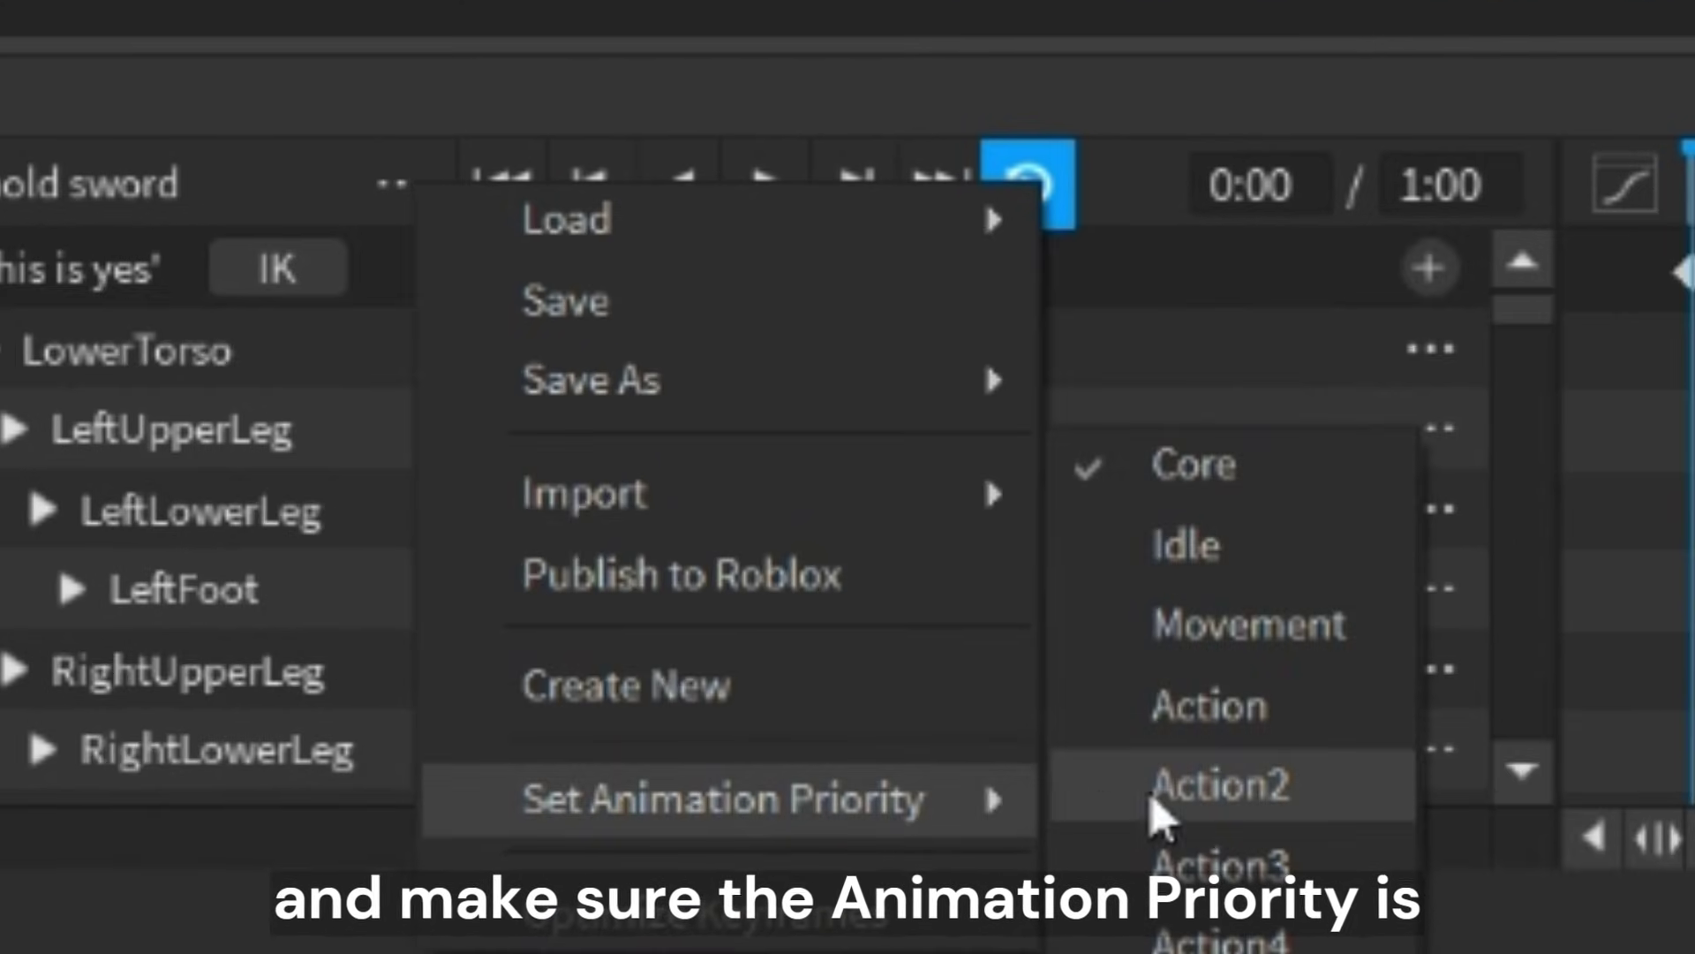
click(1183, 719)
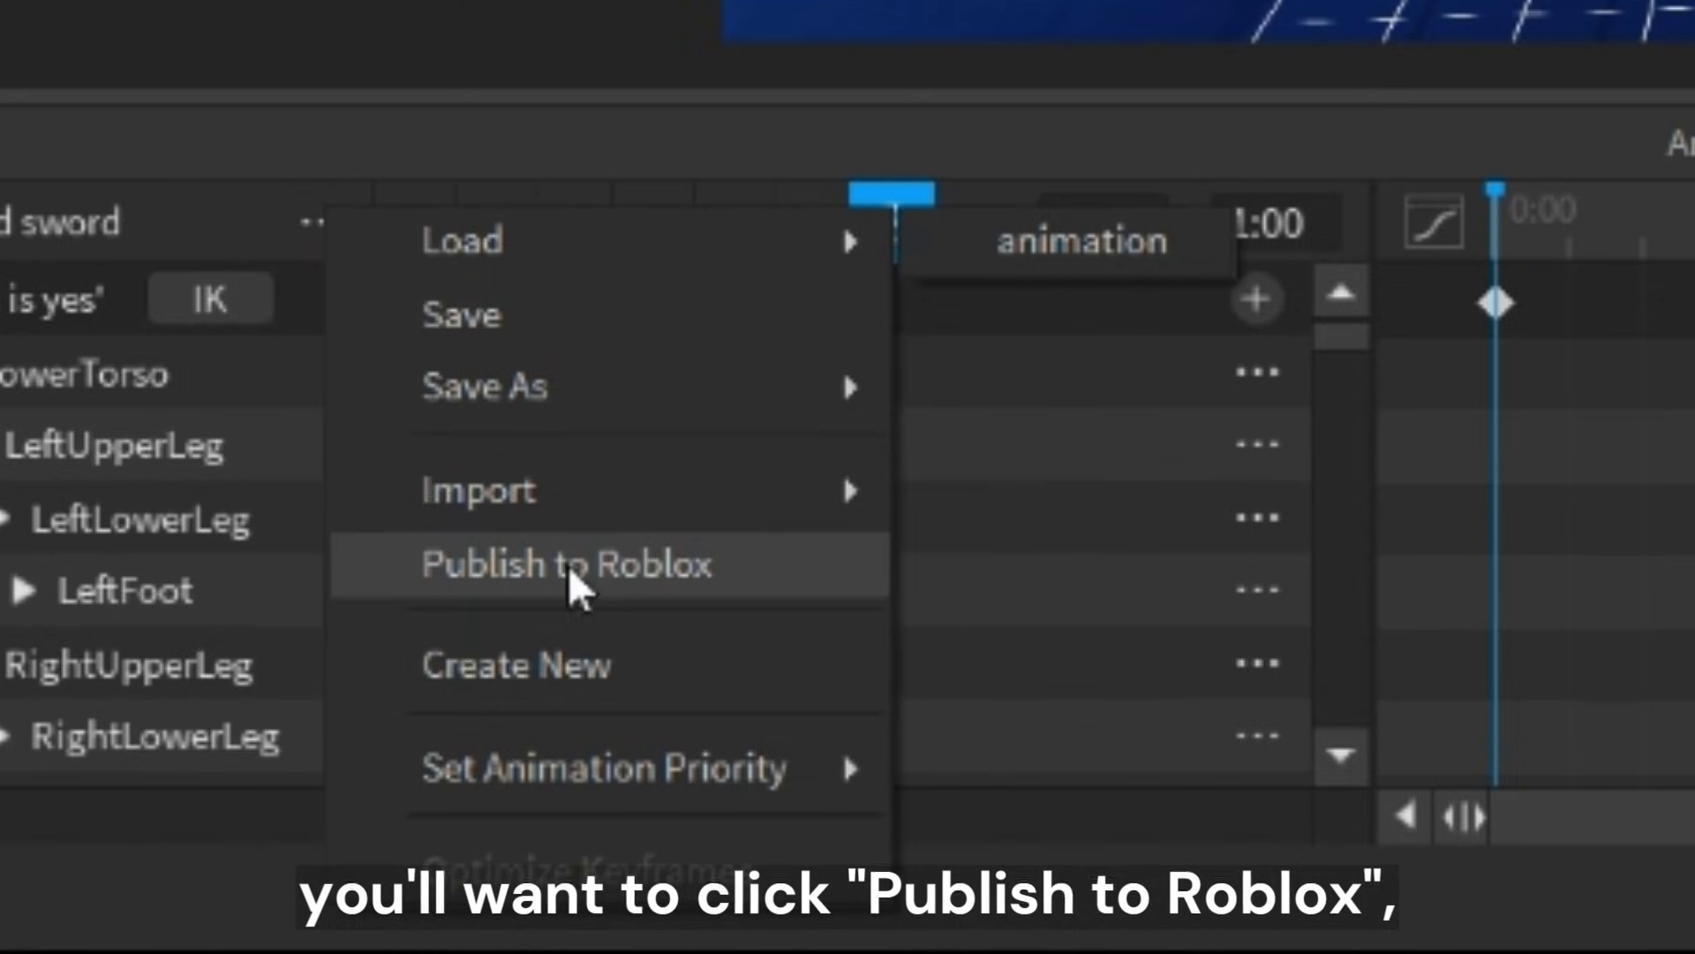
Publish the hold sword animation to Roblox and copy its asset ID.
click(220, 825)
key(ctrl+a)
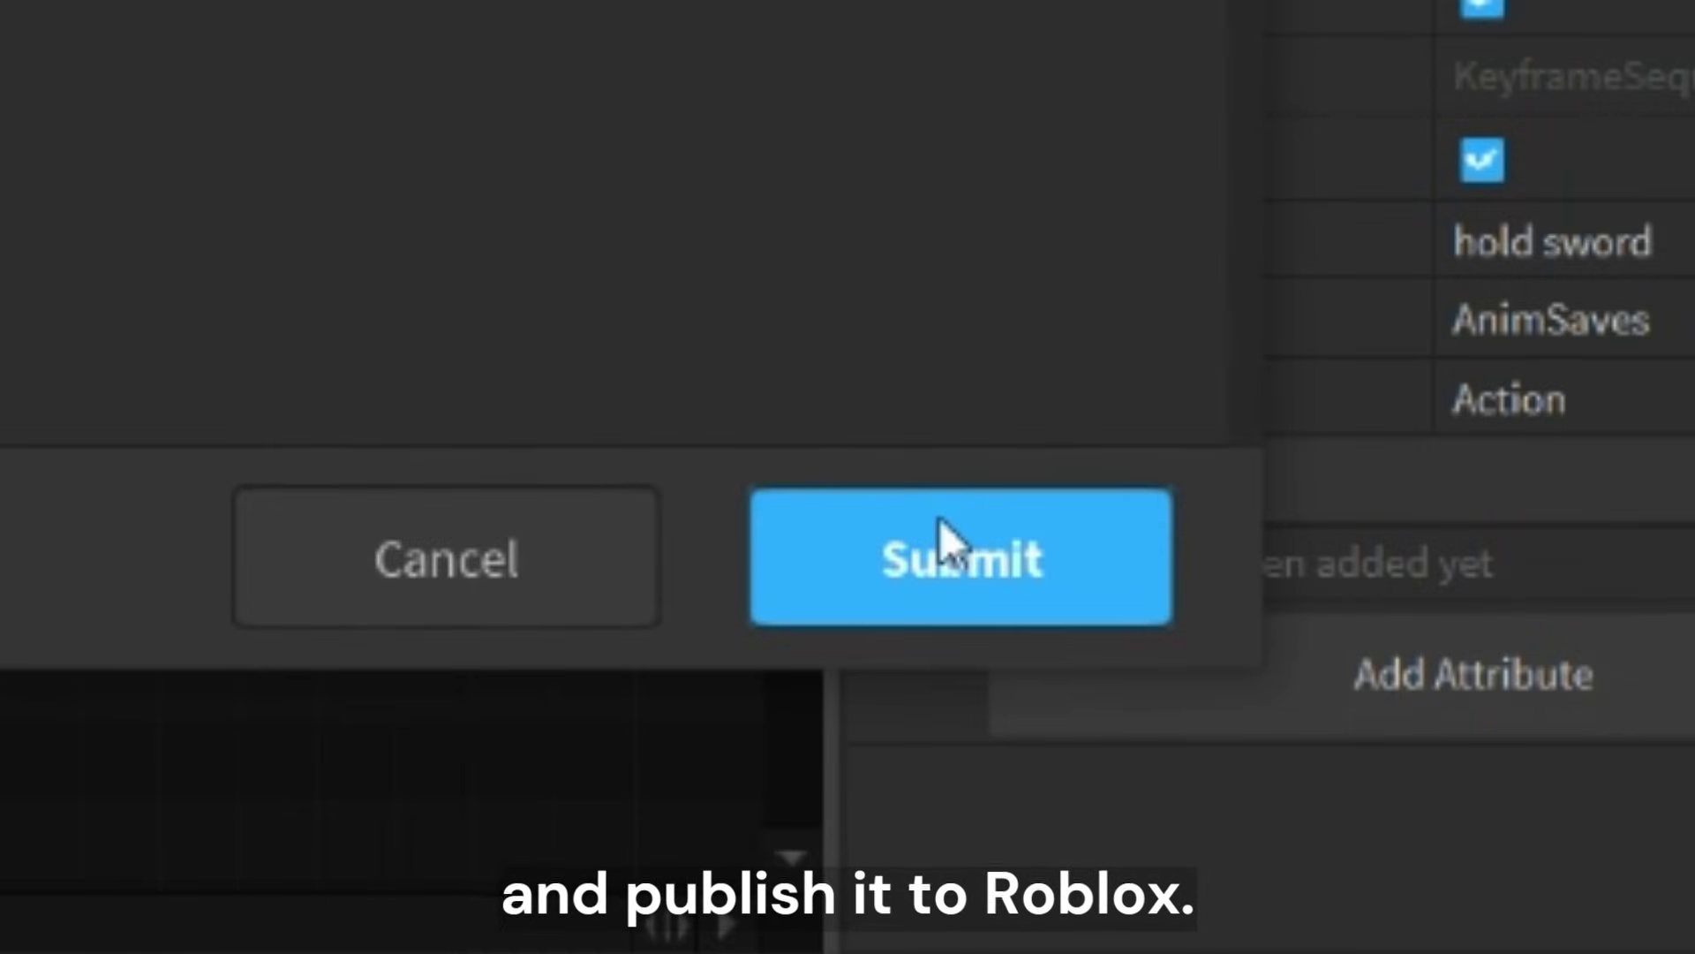
click(1496, 905)
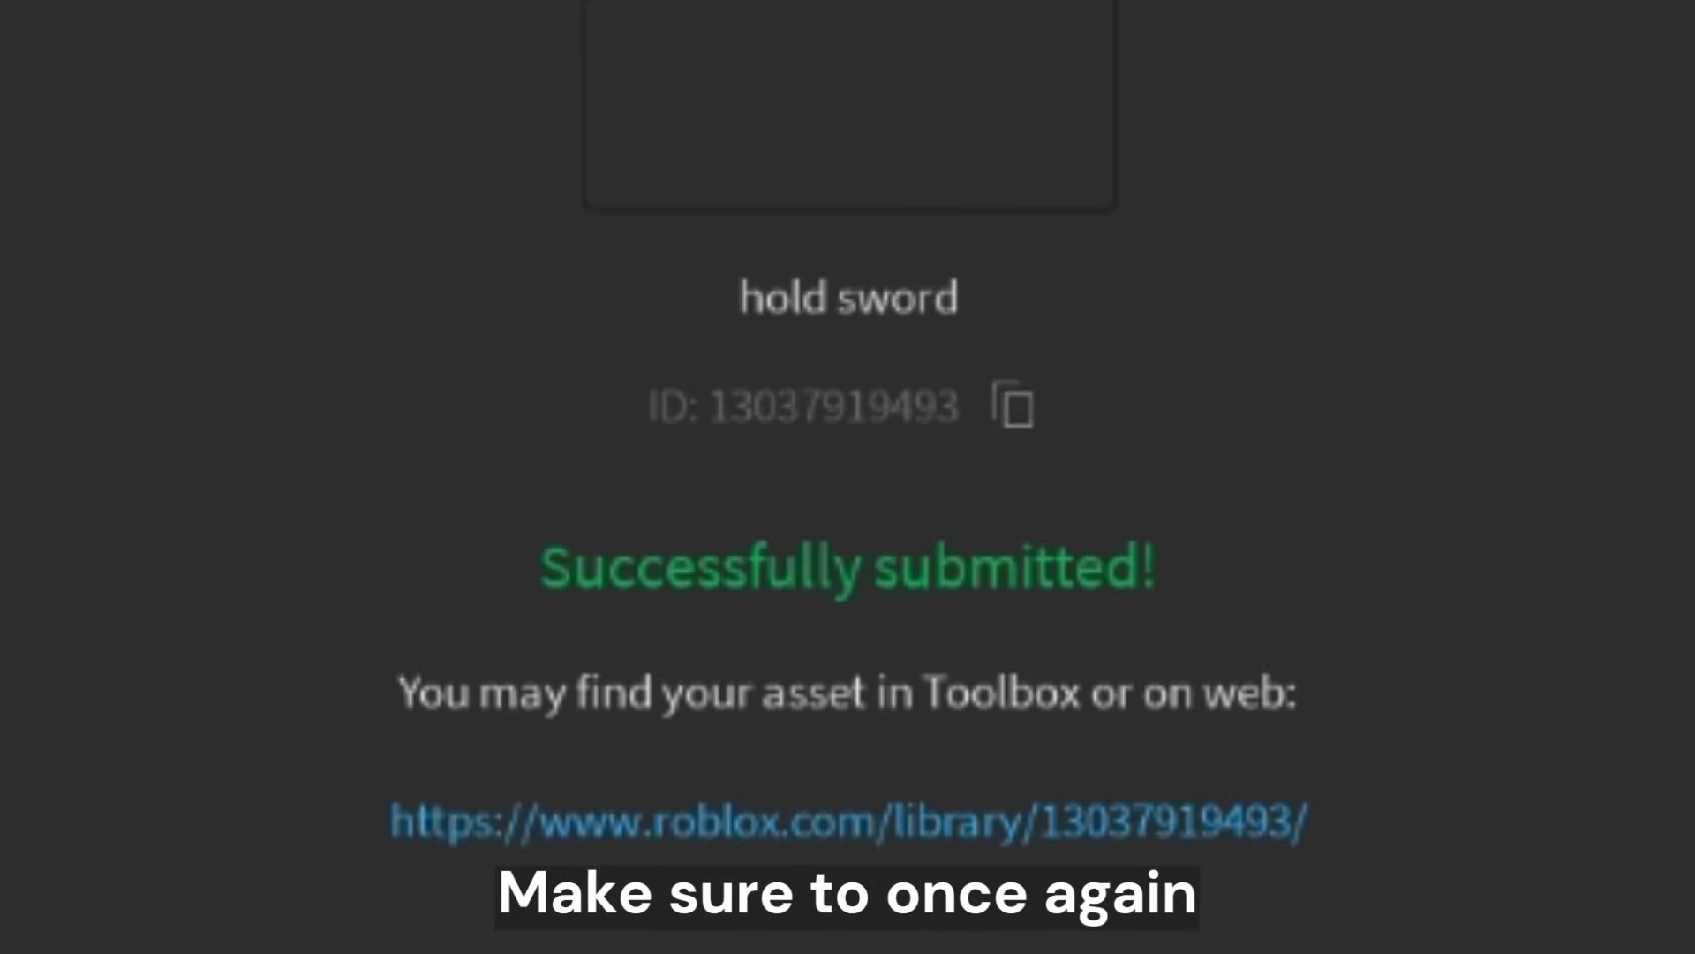
click(1016, 422)
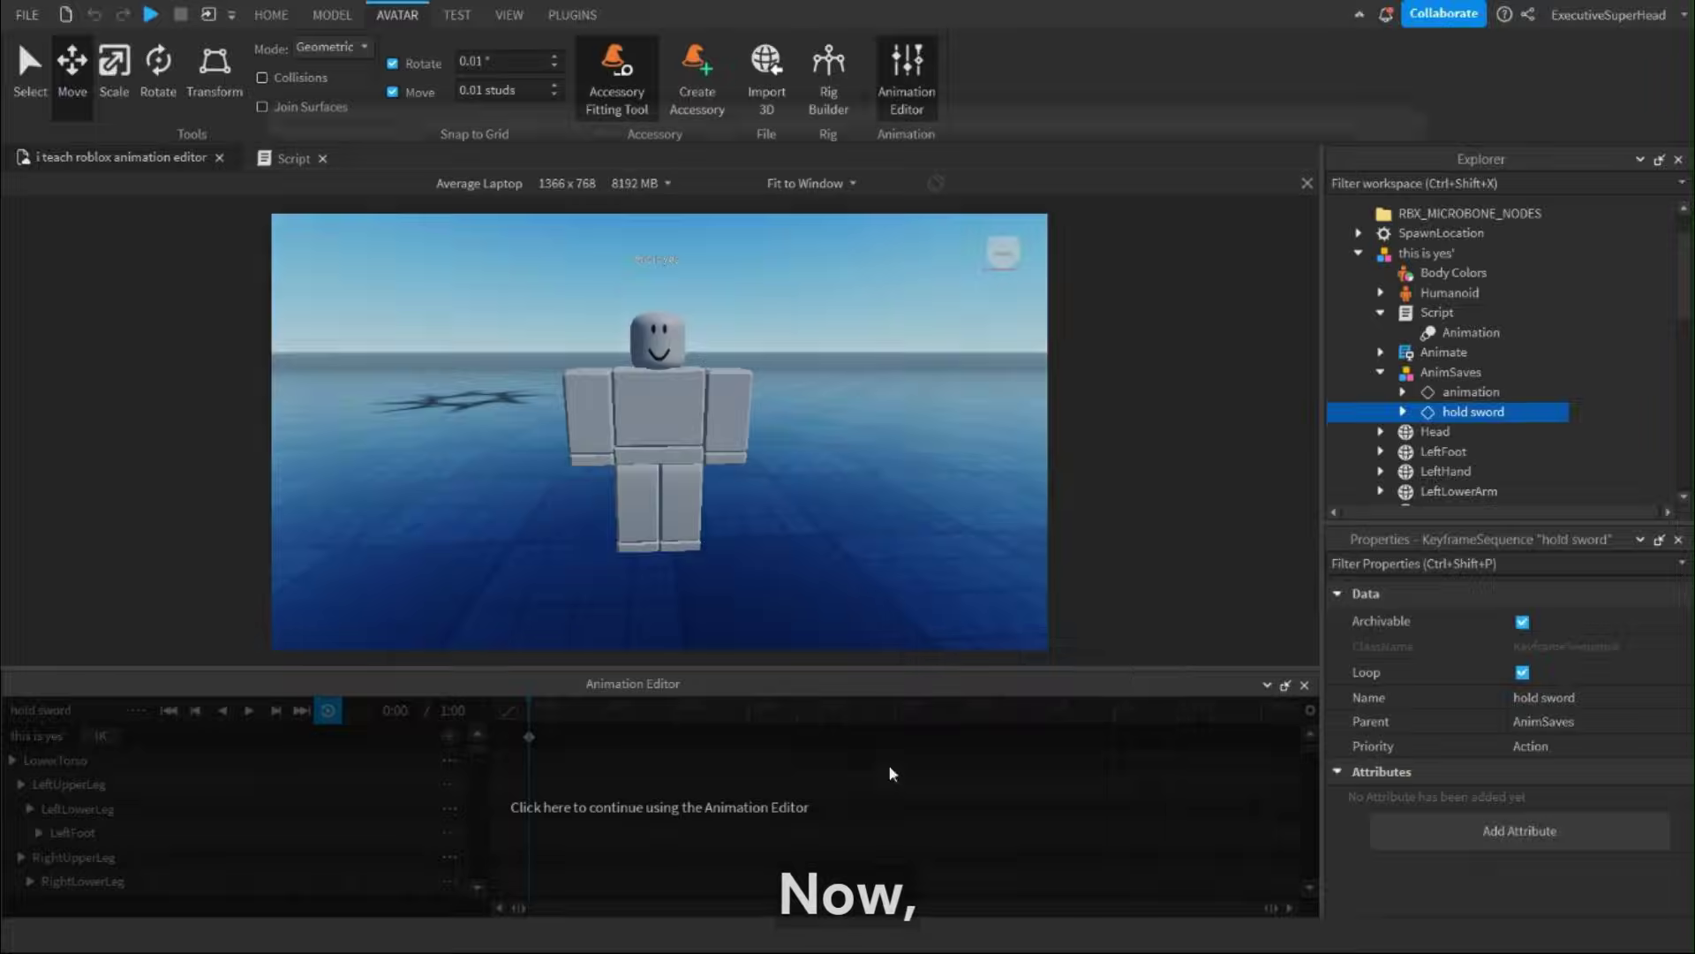
Insert a second Script into the rig model "this is yes'" and add an Animation object inside that script.
click(1465, 216)
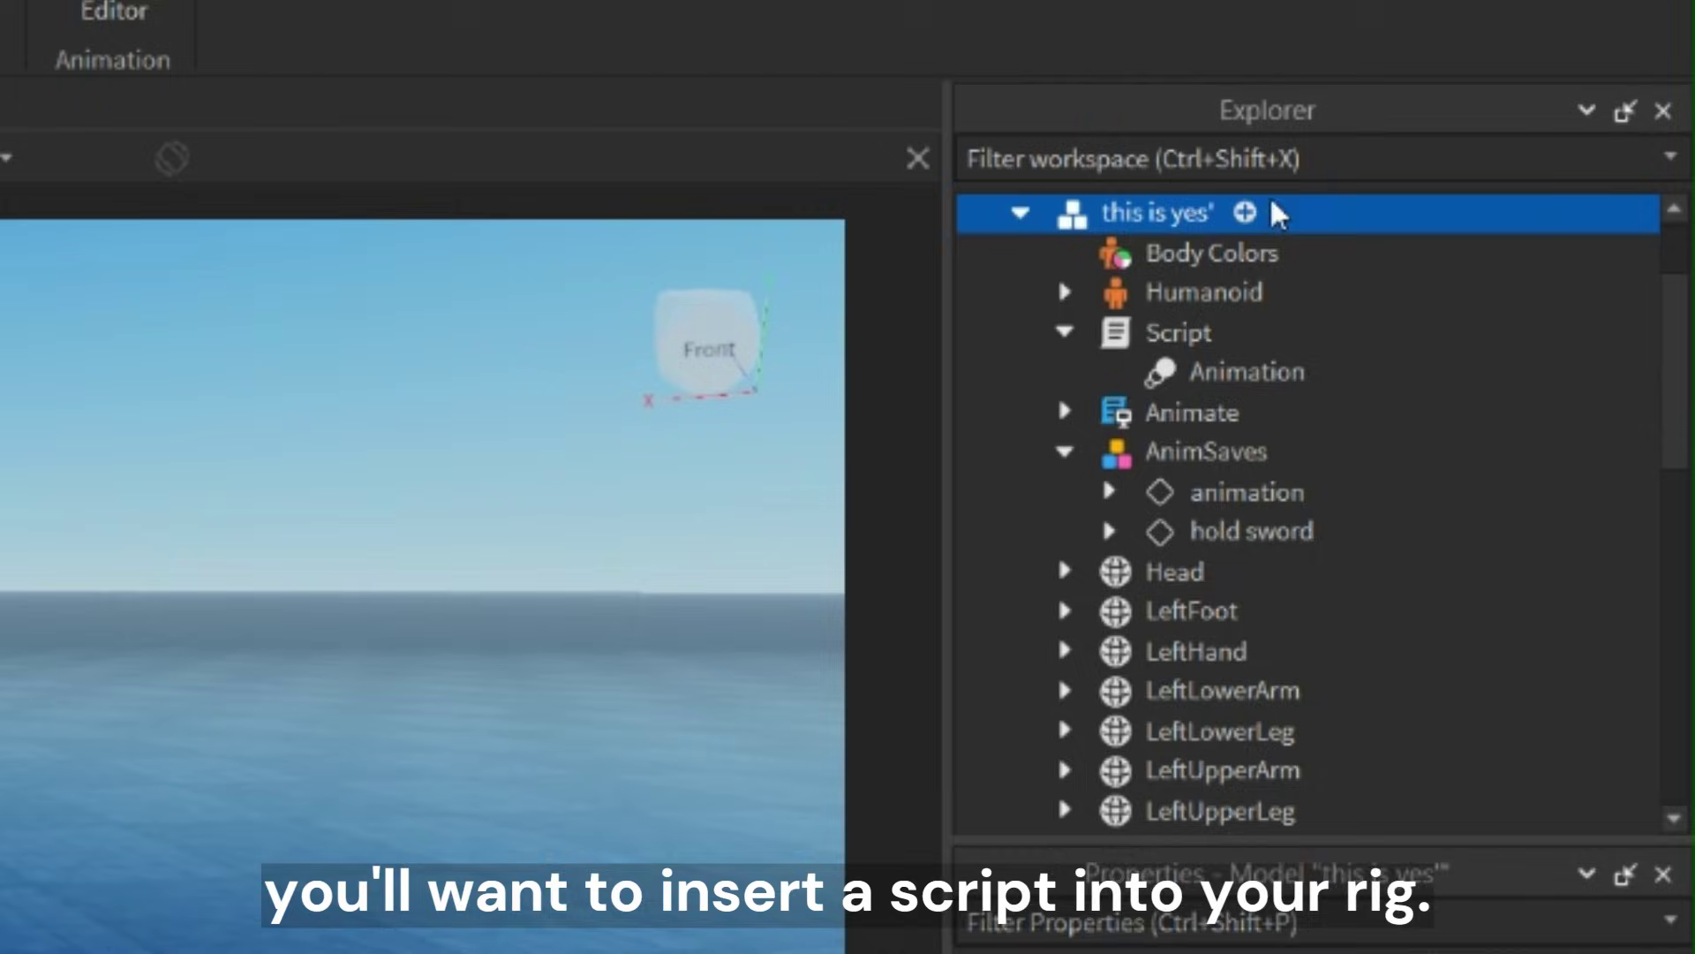
click(1240, 217)
click(1193, 431)
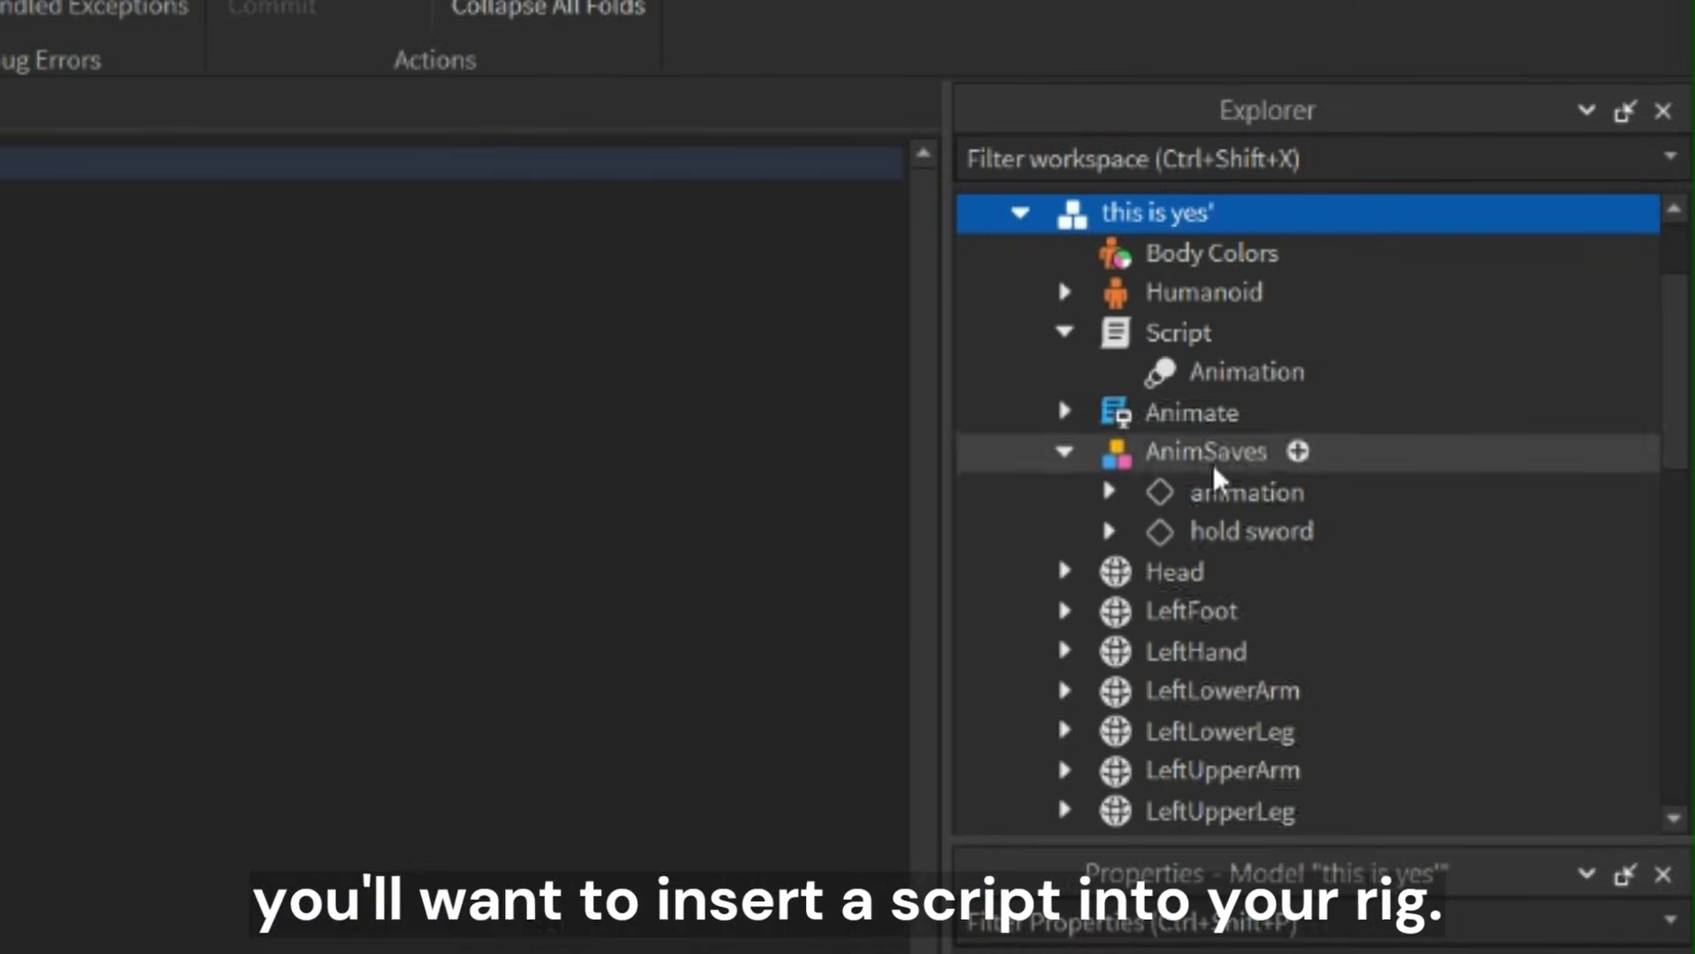
click(1196, 414)
click(1237, 411)
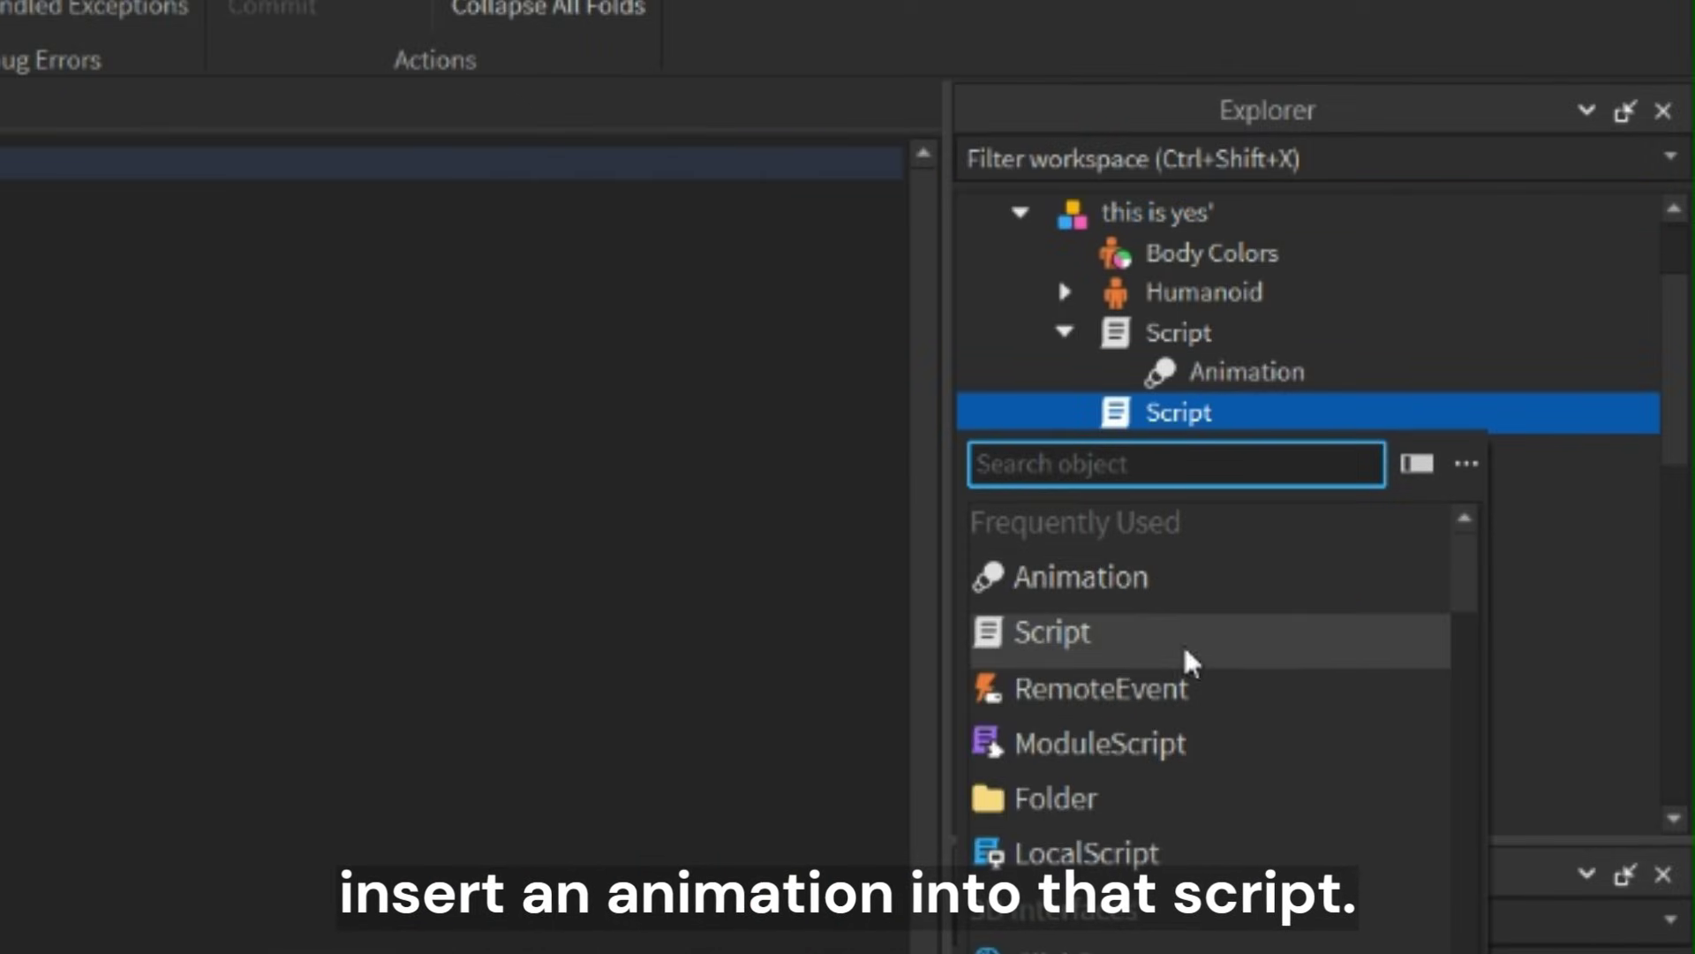
click(1071, 590)
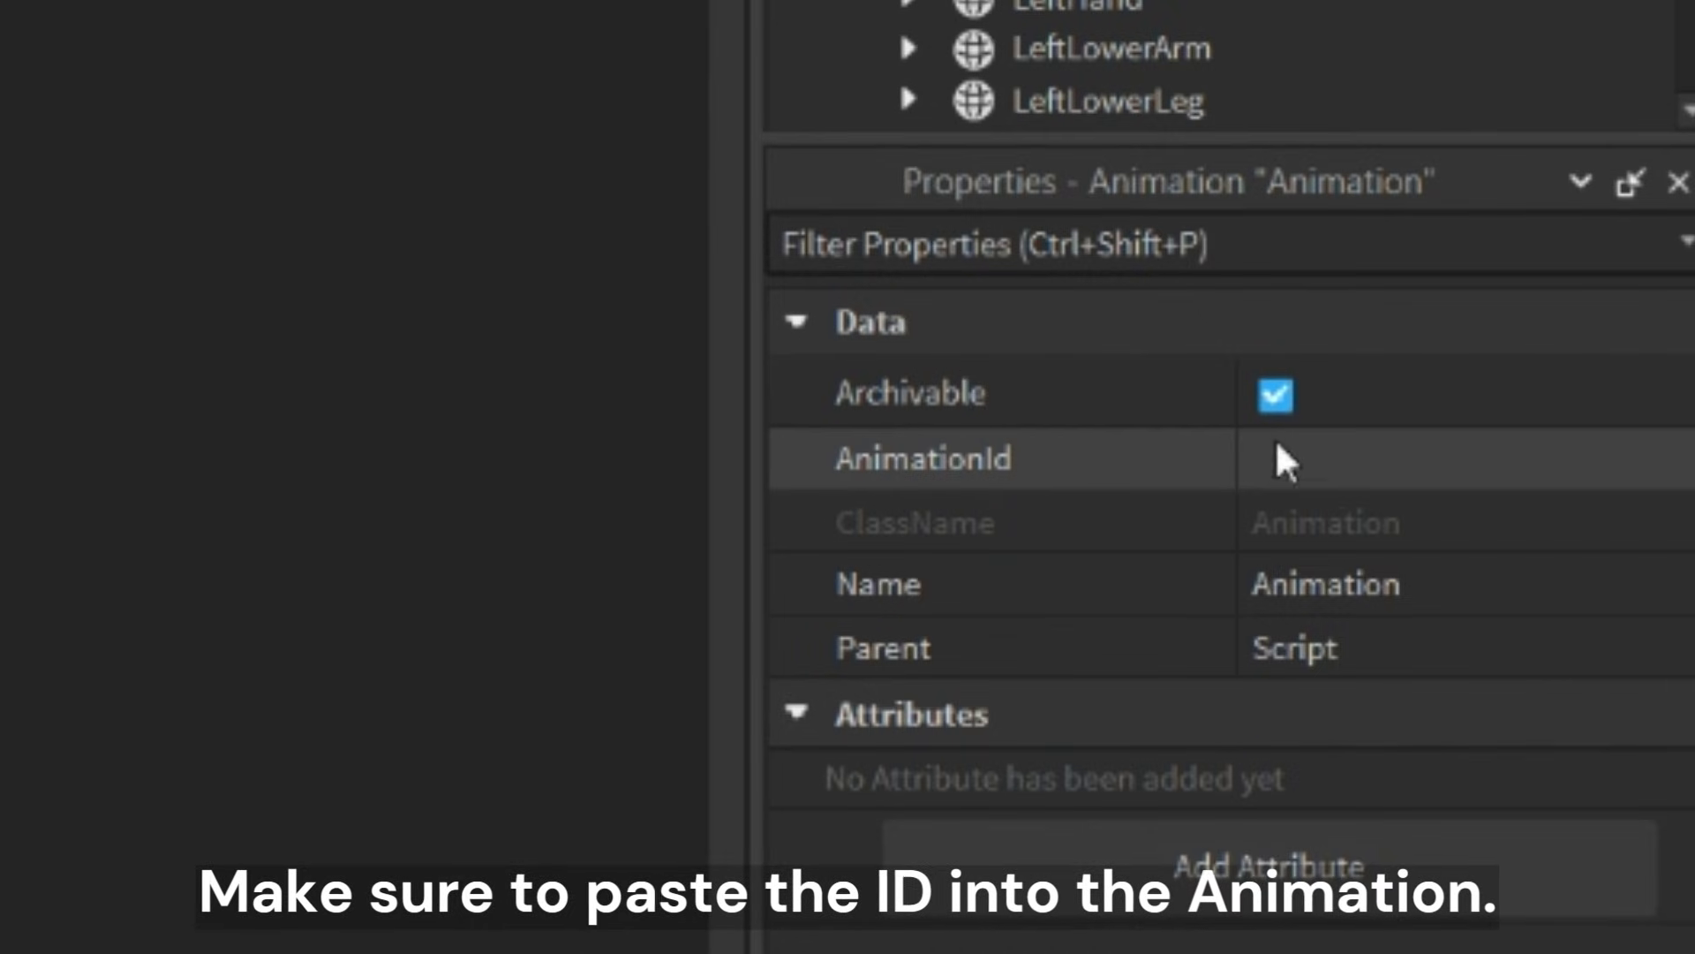
Paste the copied hold sword asset ID into the new Animation object's AnimationId property.
click(1287, 461)
right_click(1293, 465)
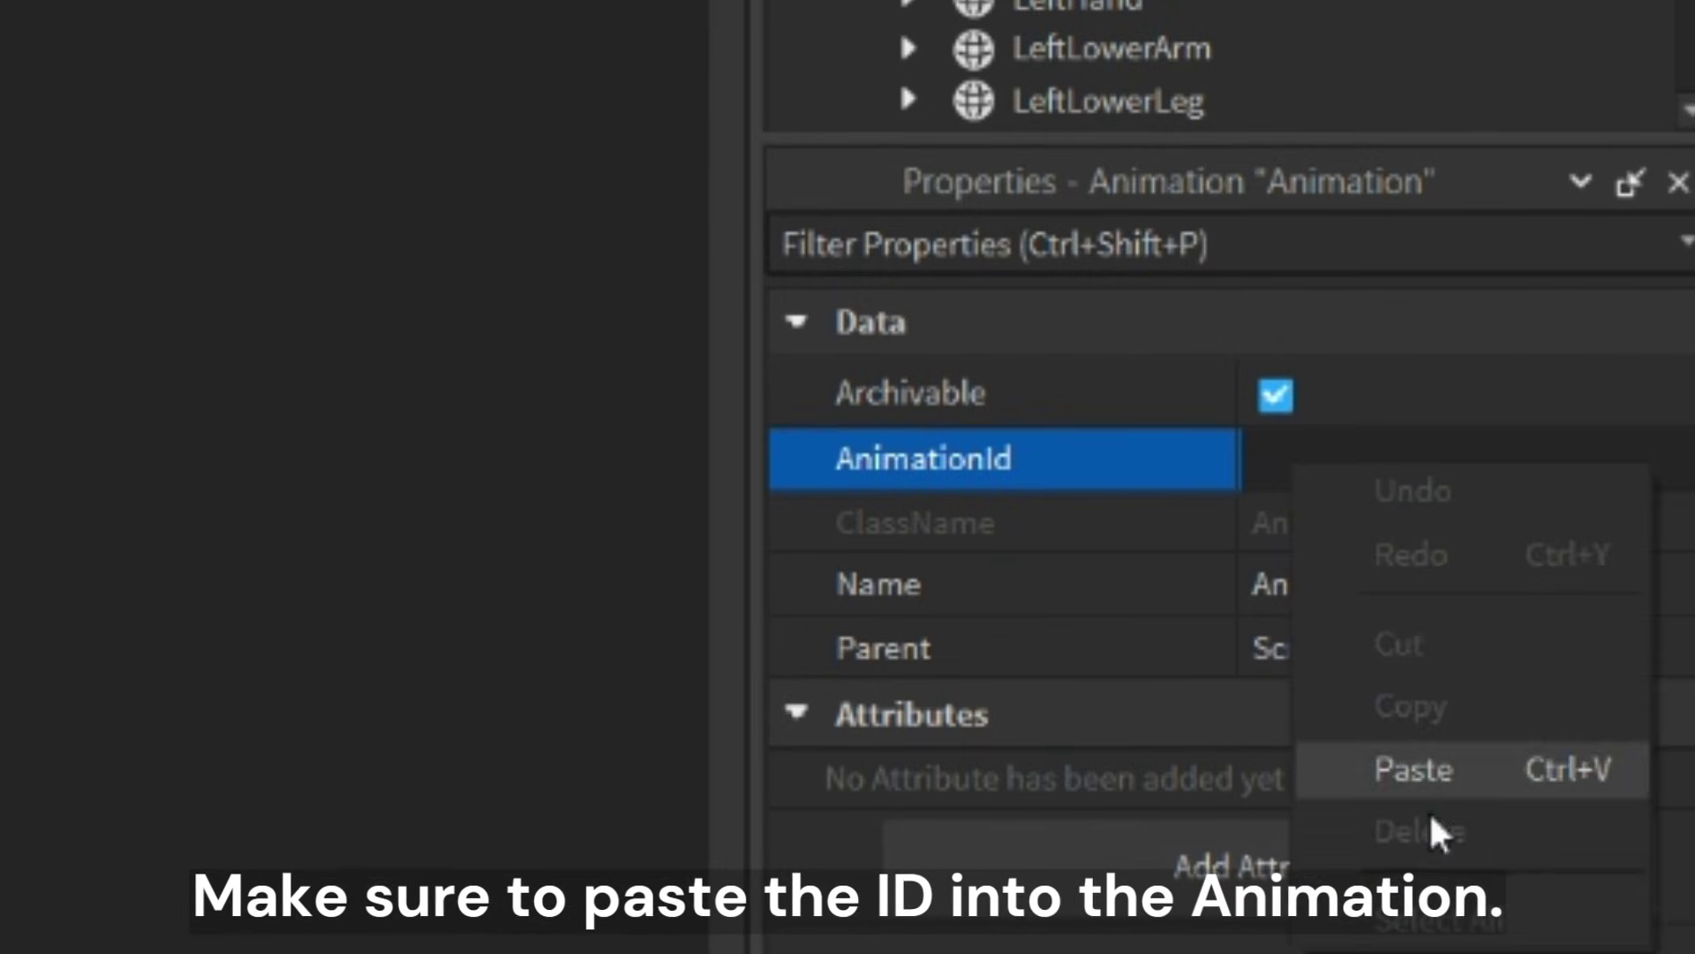
click(1413, 769)
key(Return)
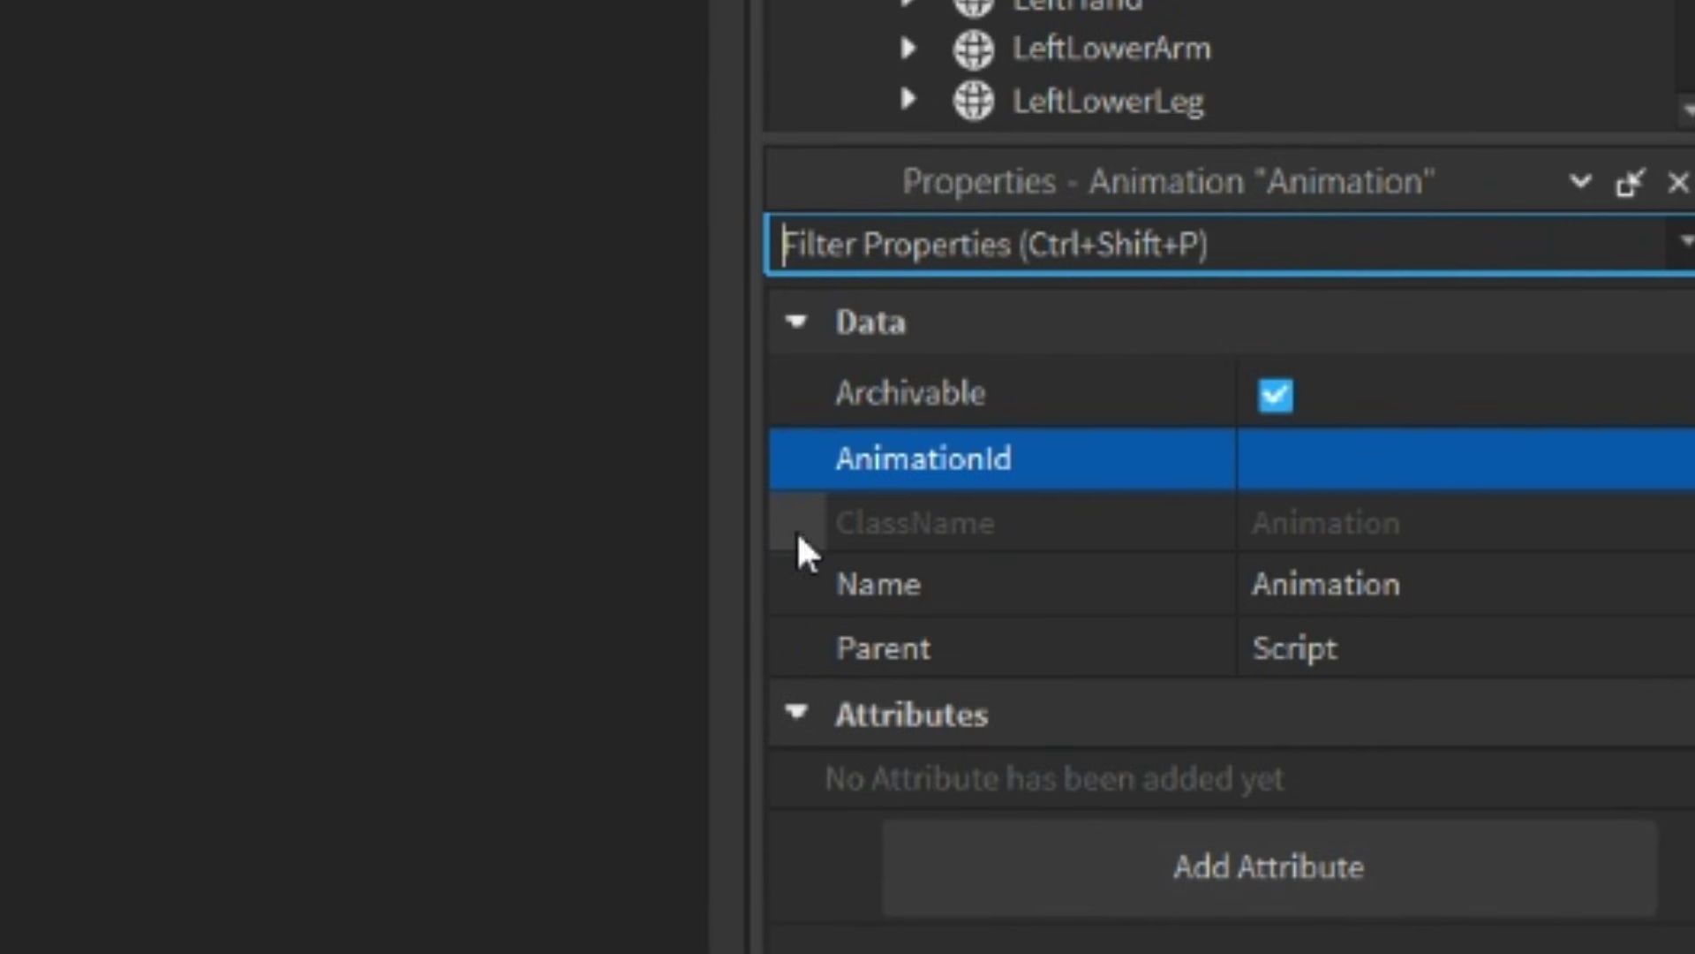
Replace the new script's contents with `local humanoid = script.Parent:WaitForChild("Humanoid")`, `local animation = humanoid:LoadAnimation(script:WaitForChild("Animation"))` and `animation.Looped = true`, followed by a blank line.
drag(206, 185, 8, 145)
text(local humanoid = script.Parent:WaitForChild("Humanoid"))
key(Return)
text(local animation = humanoid:LoadAnimation(script:WaitForChild("Animation")))
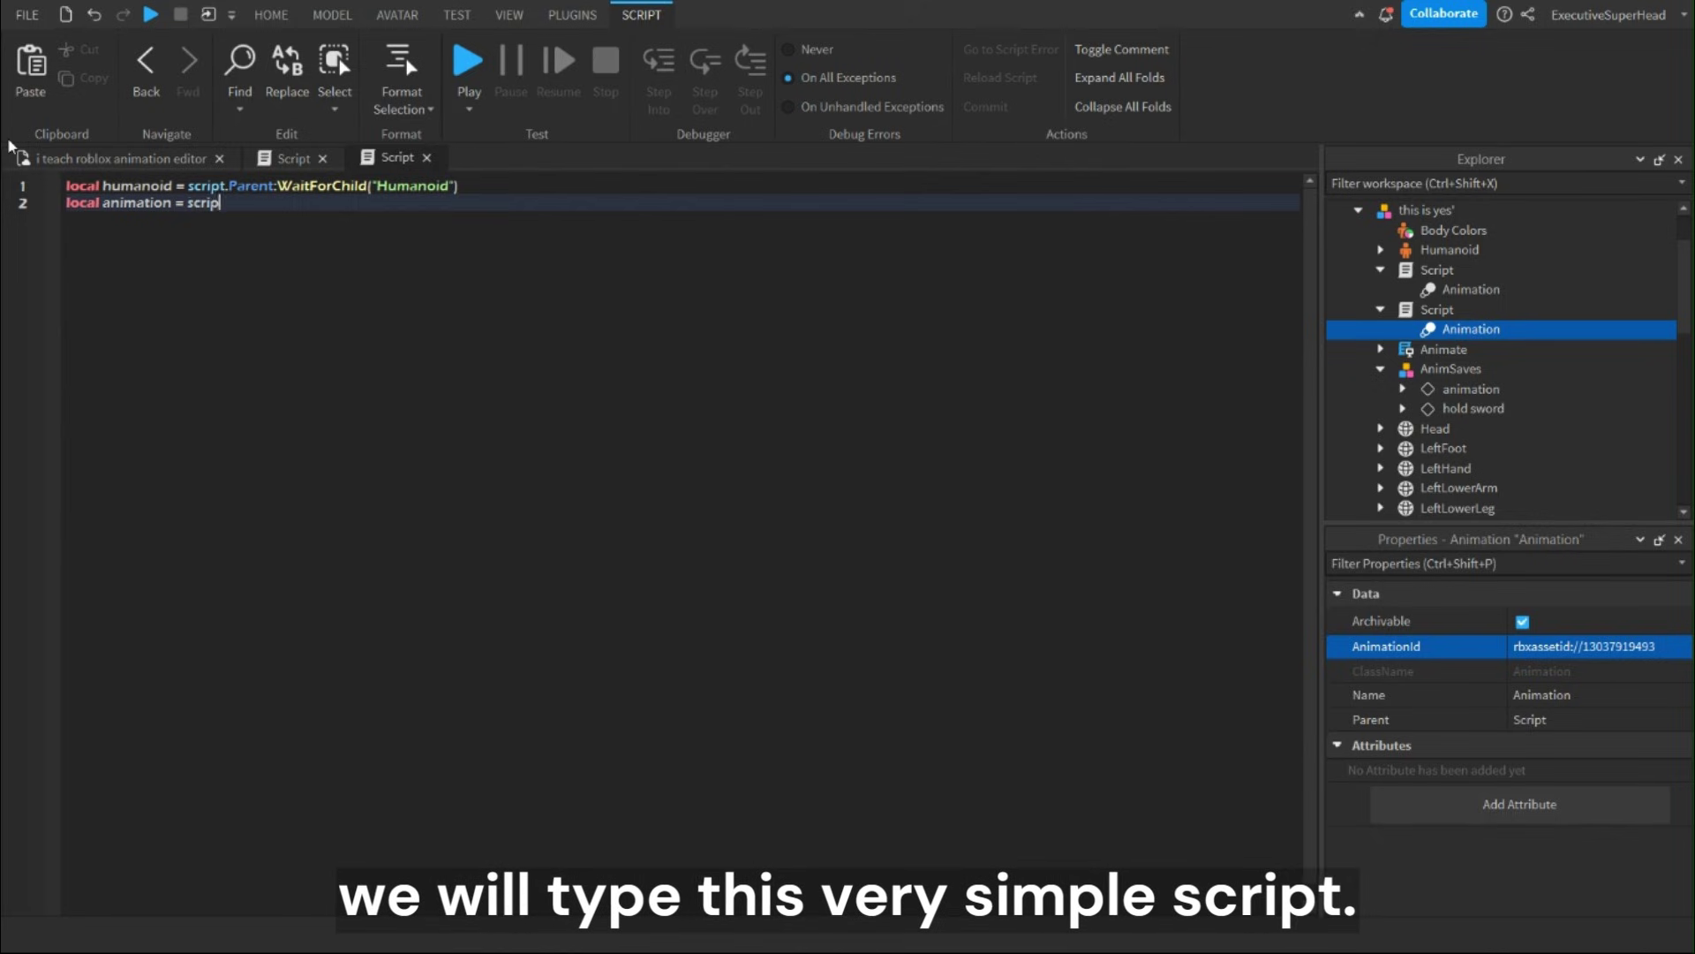
key(Return)
text(animation.Looped = true)
key(Return)
key(Return)
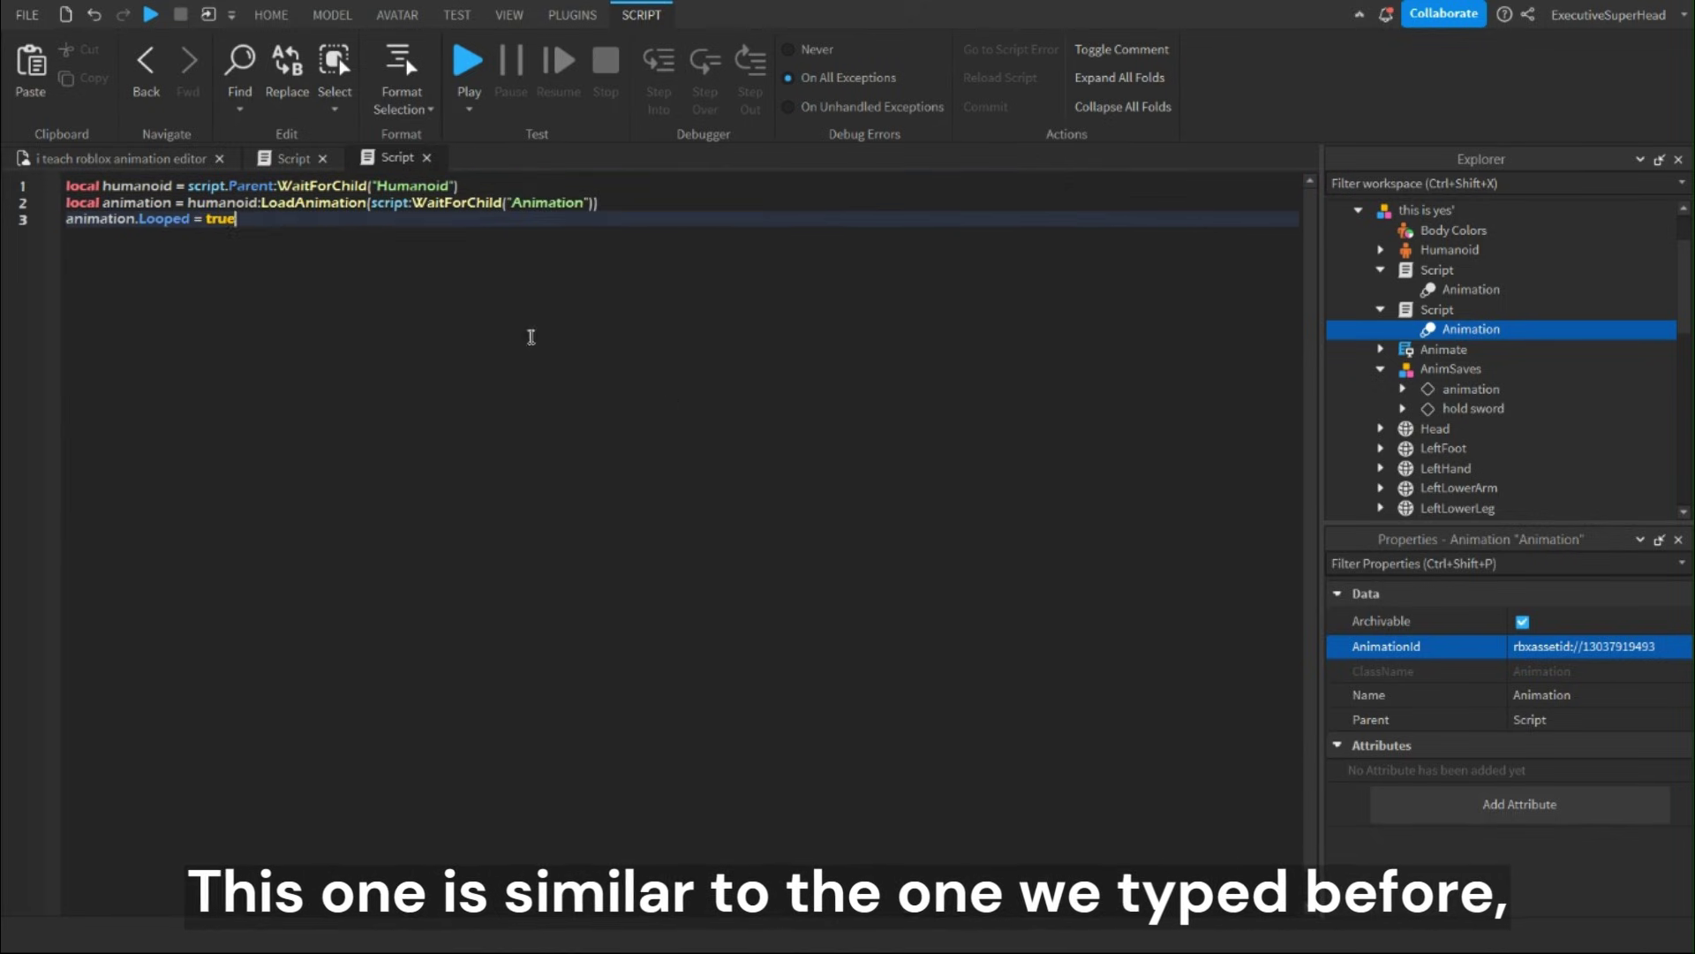
Add `local tool = game:GetService("ReplicatedStorage"):WaitForChild("Tool") -- the tool`, a blank line, `humanoid:EquipTool(tool) -- make the dude equip the tool` and `animation:Play()`.
text(local tool = game:GetService("ReplicatedStorage"):WaitForChild("Tool") -- the tool)
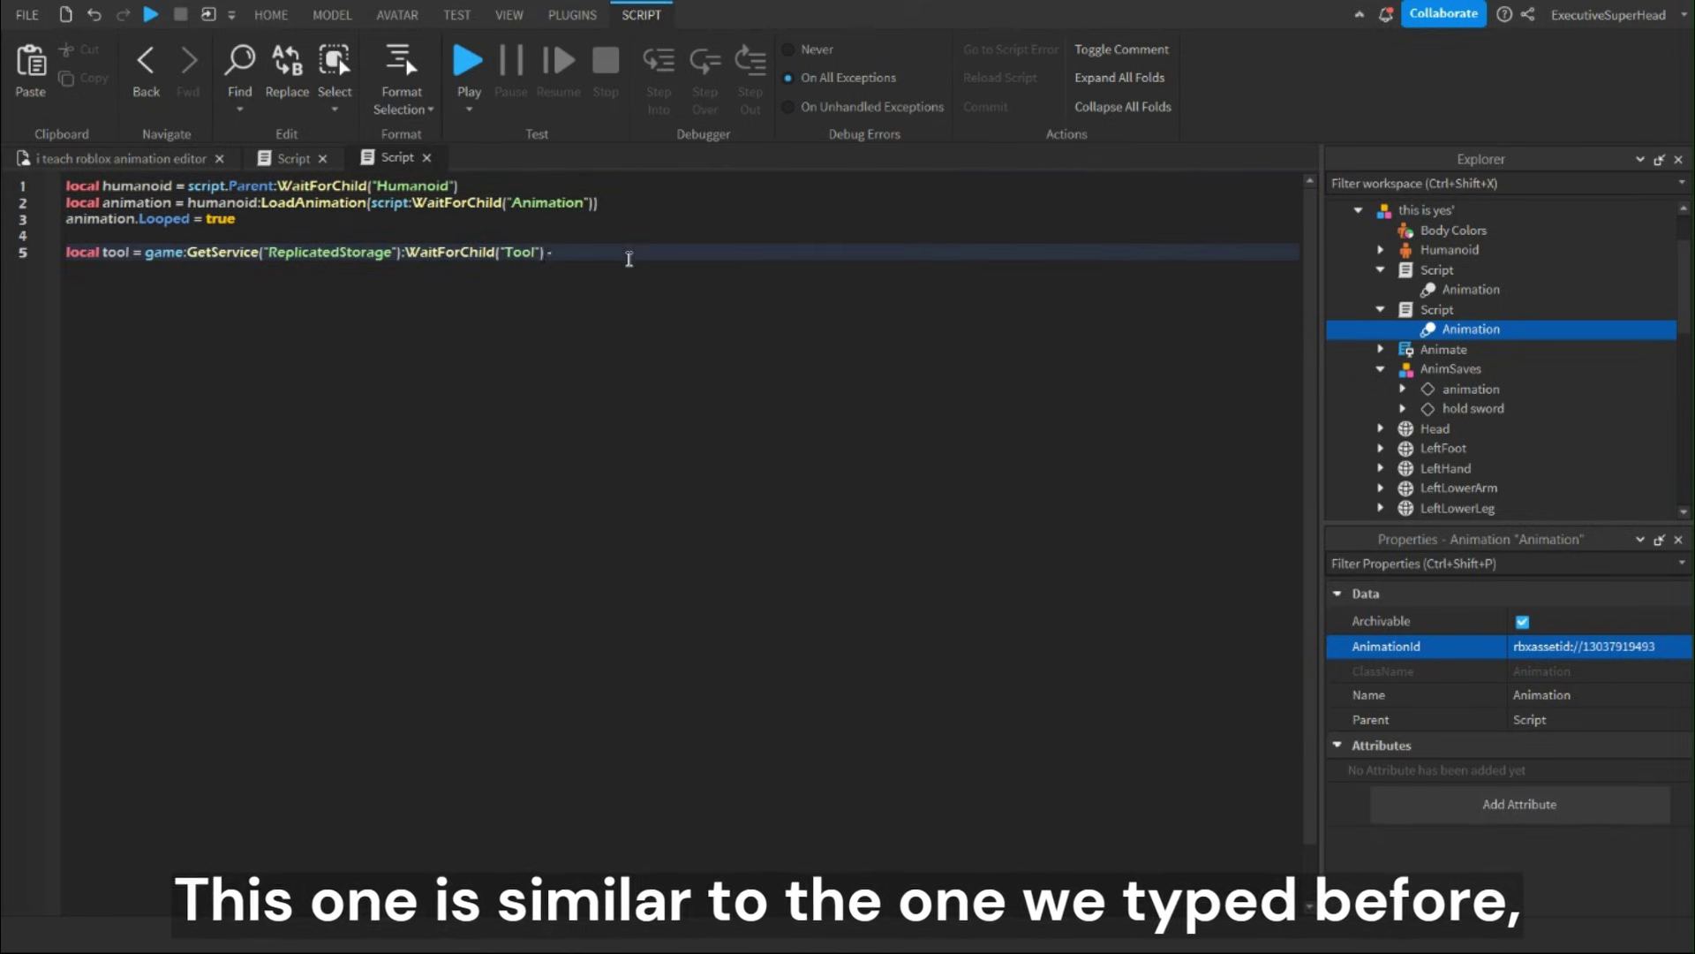
key(Return)
key(Return)
text(humanoid:EquipTool(tool) -- make the dude equip the tool)
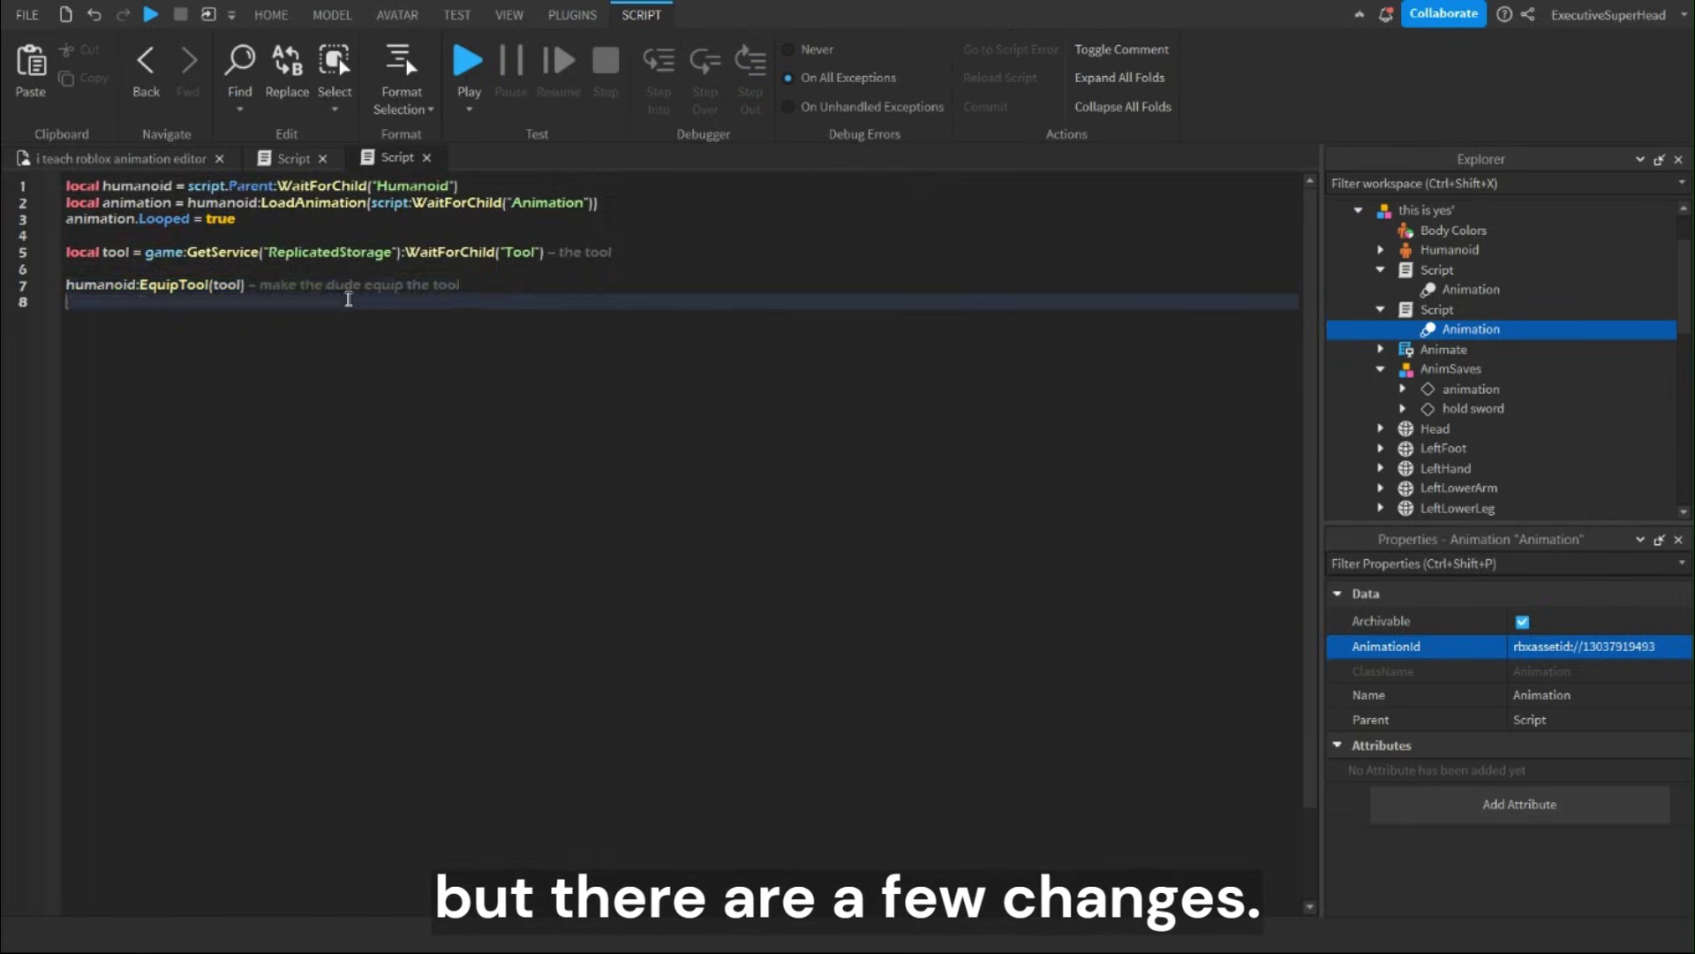
key(Return)
text(animation:Play())
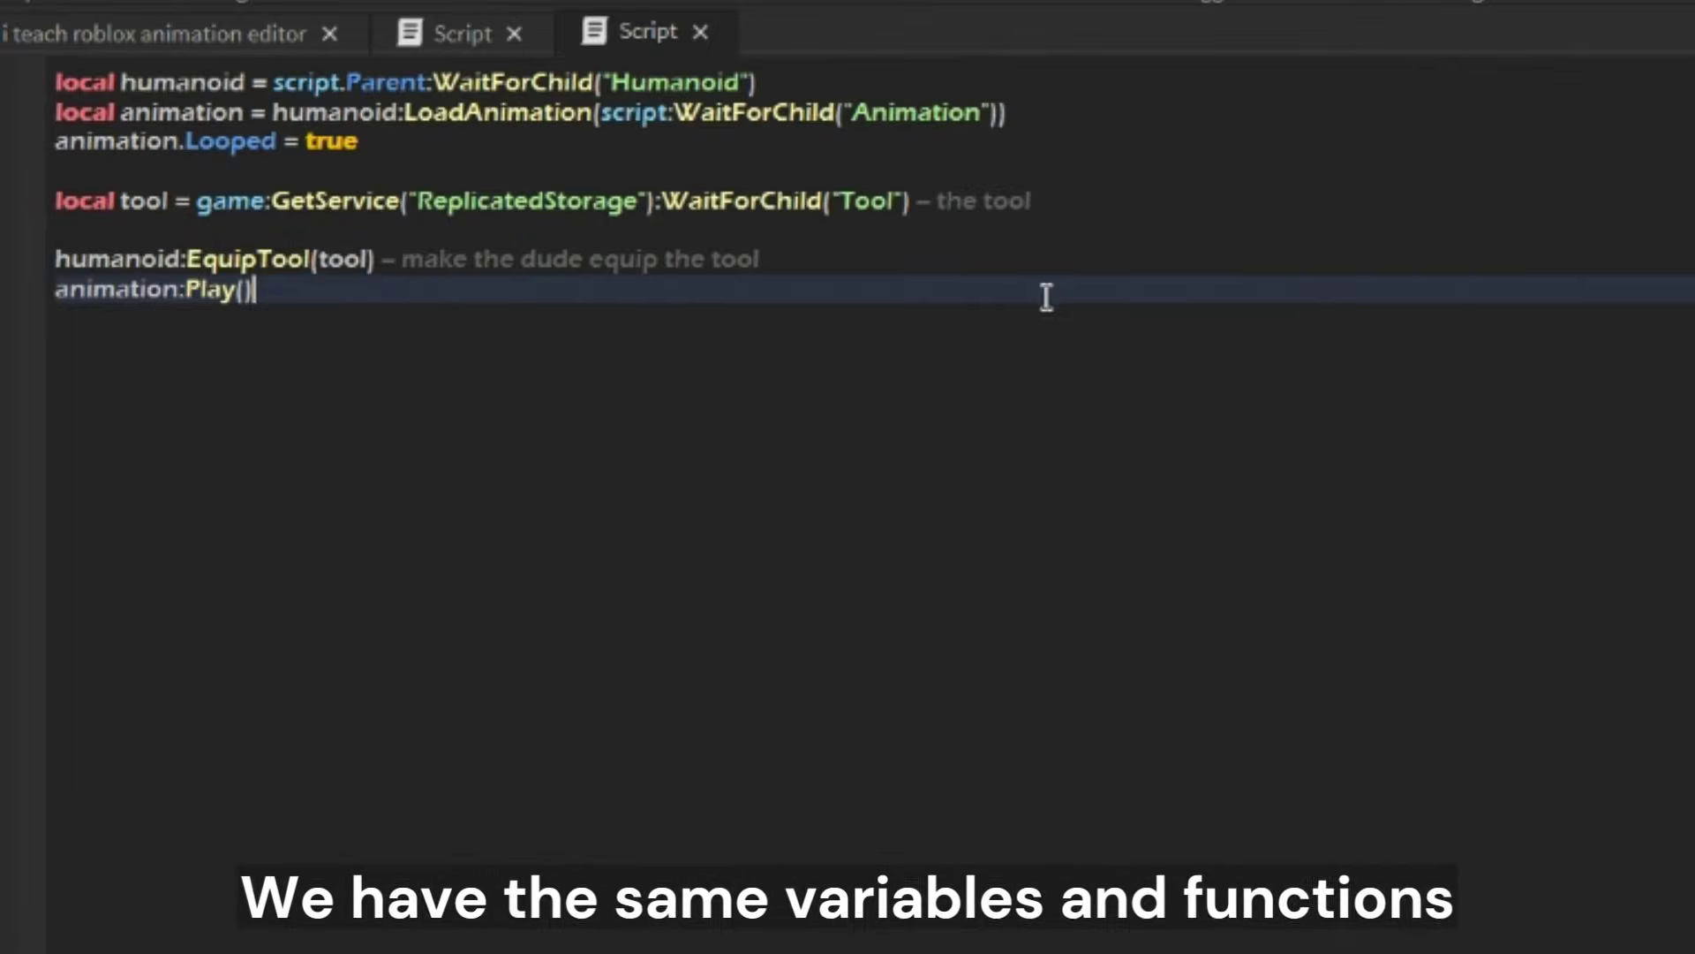
Playtest the game and examine the rig's sword-holding animation from several sides.
click(1120, 268)
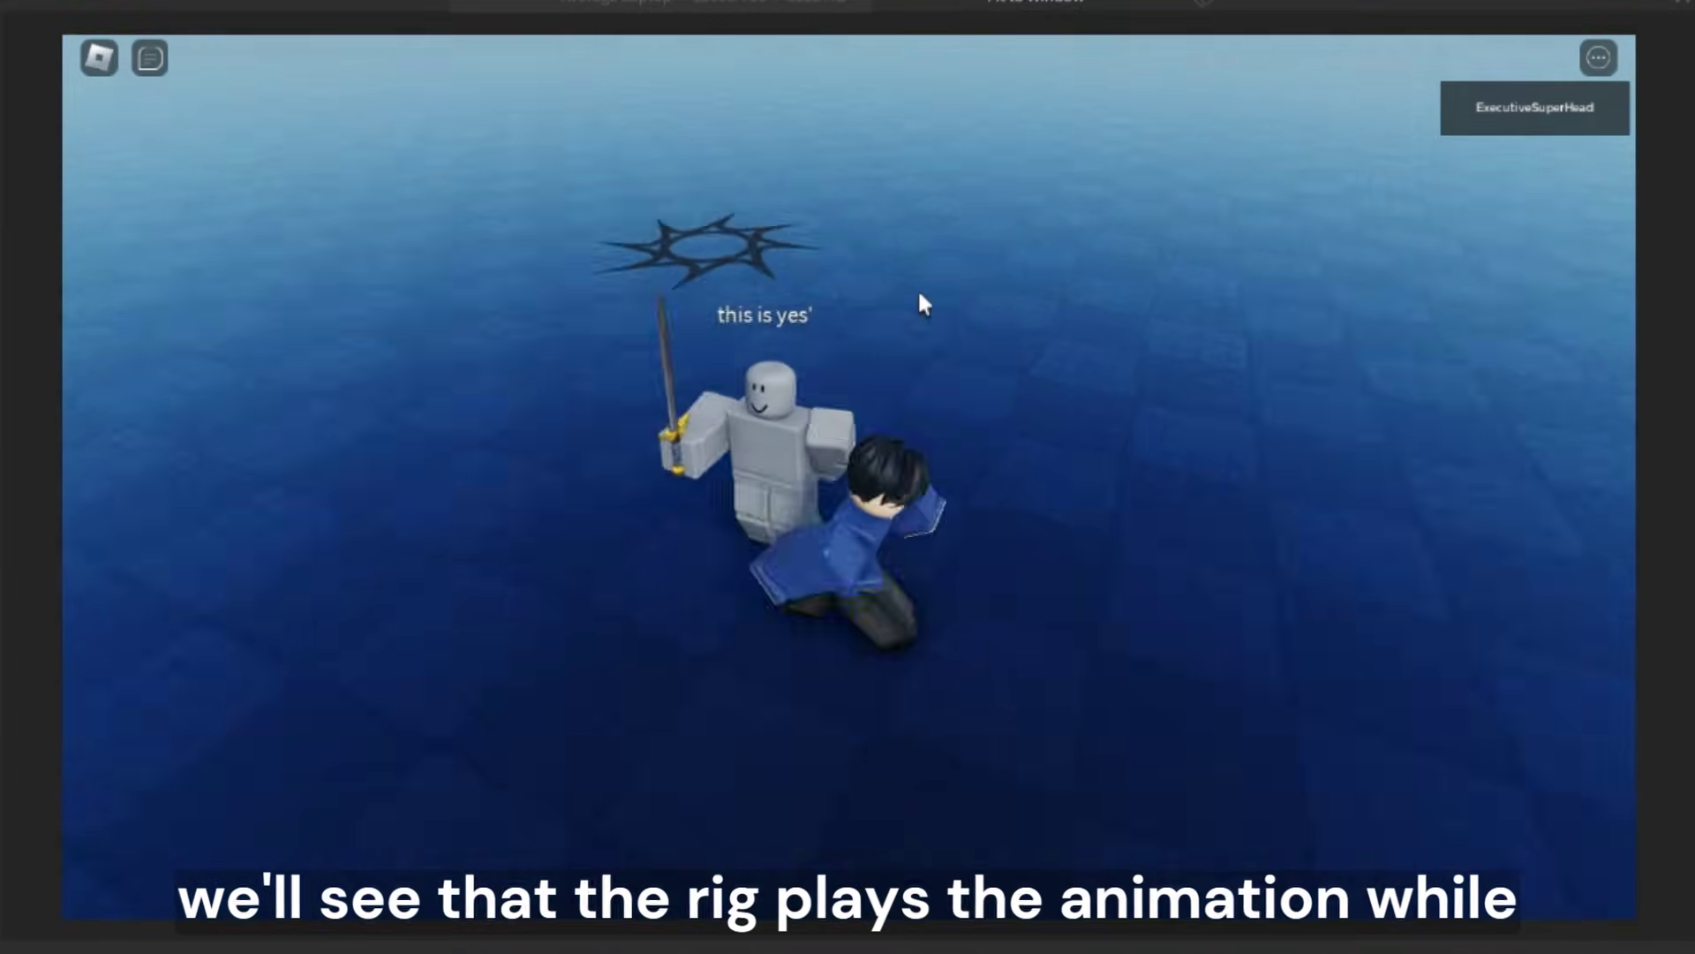
scroll(919, 293, up, 2)
right_drag(919, 293, 923, 295)
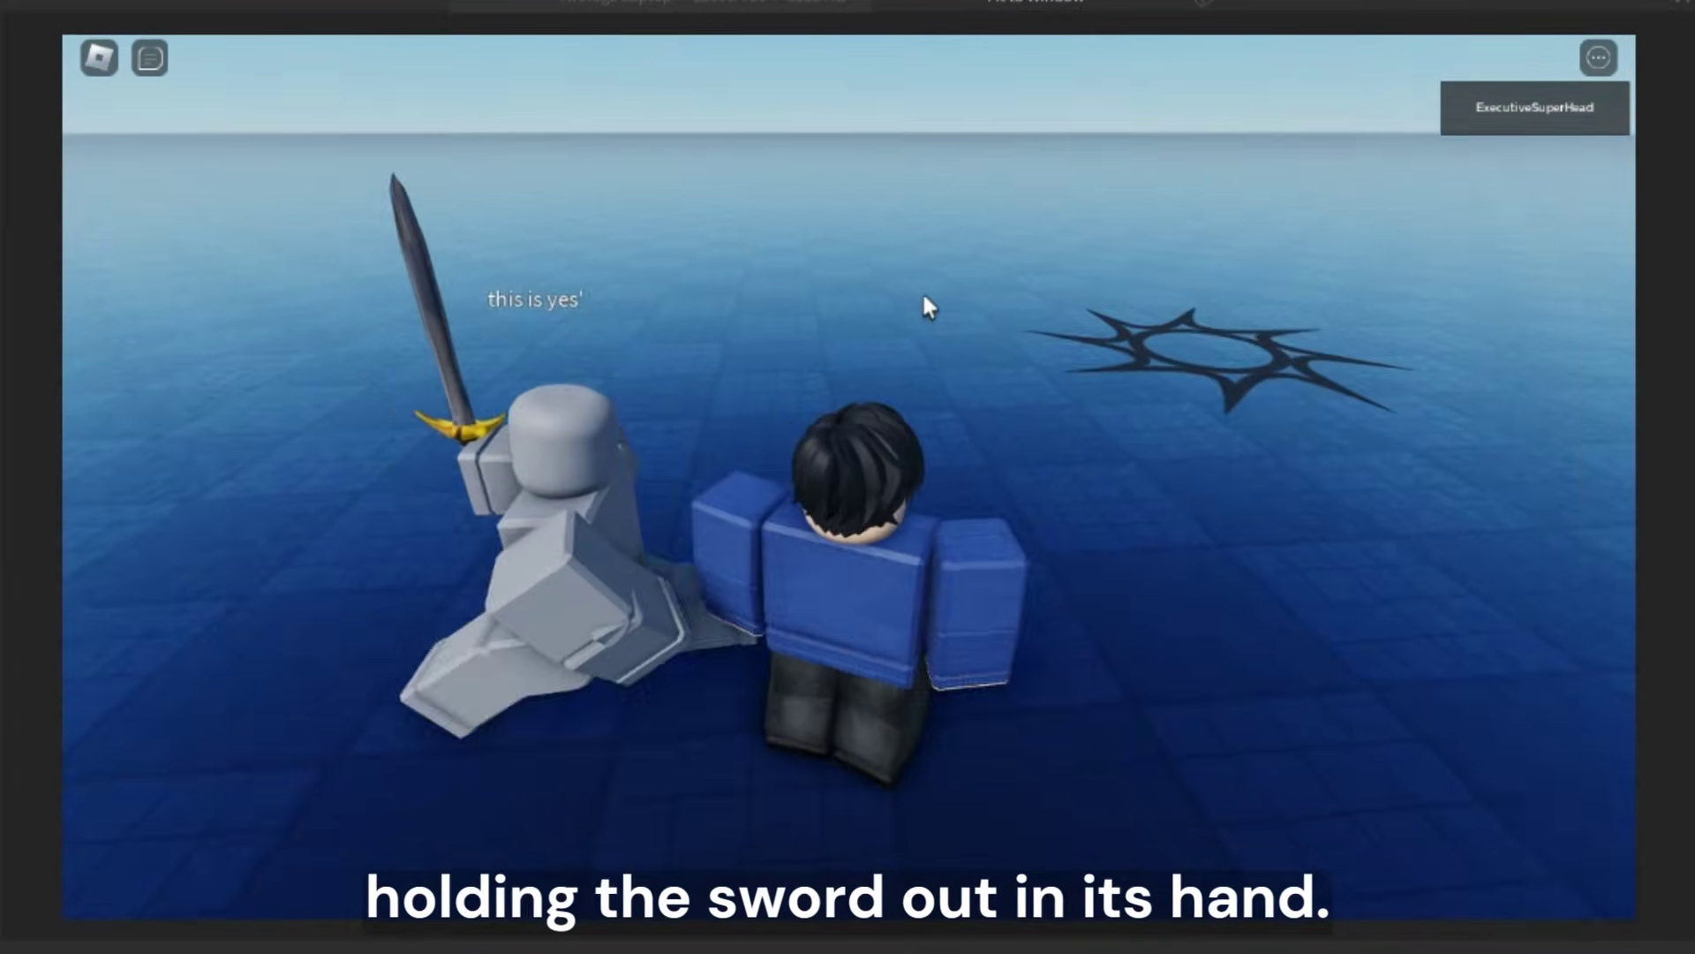
key(s)
key(a)
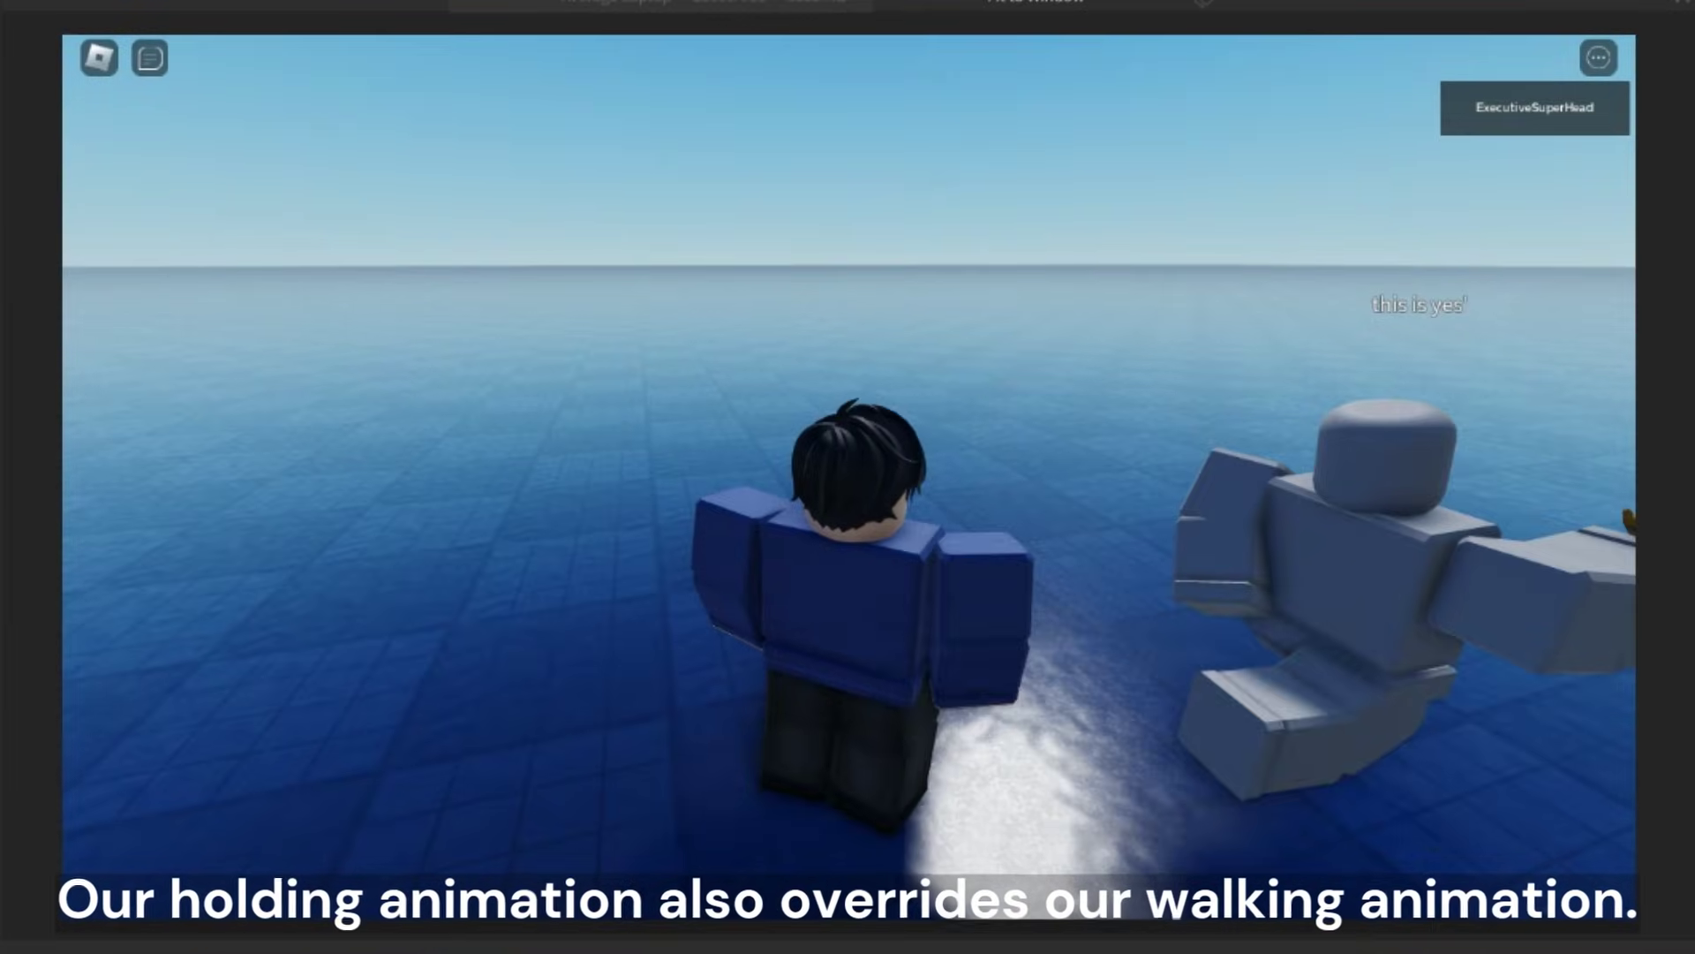
key(d)
right_drag(1073, 724, 1075, 730)
key(s)
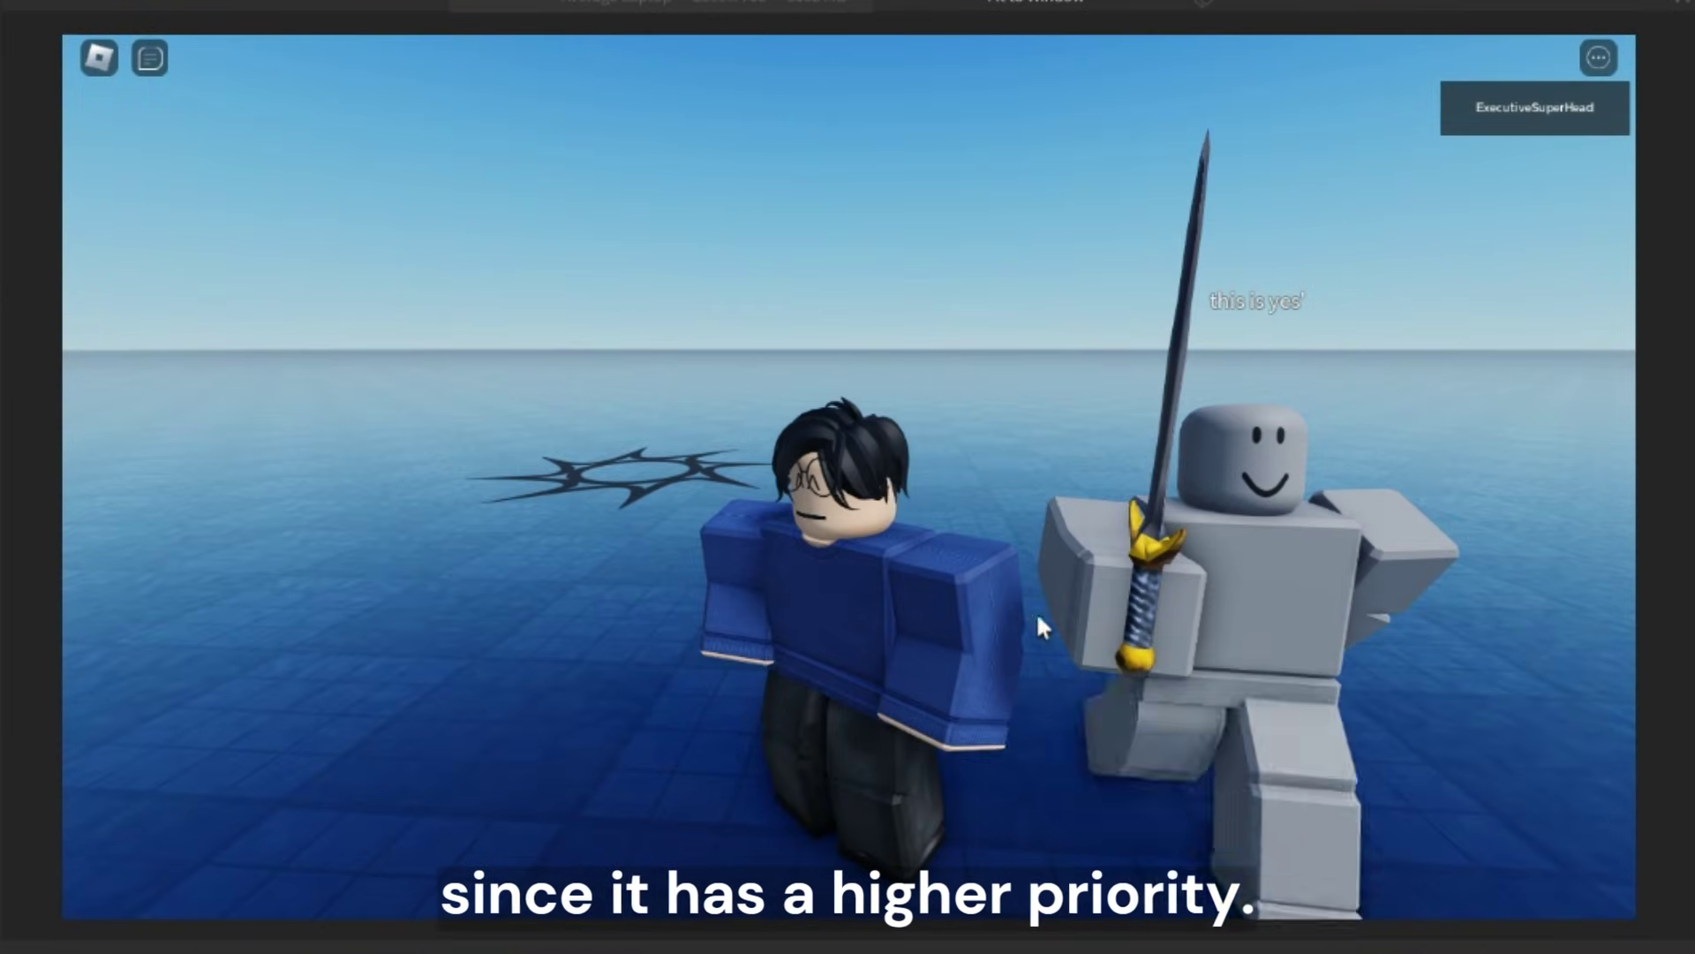